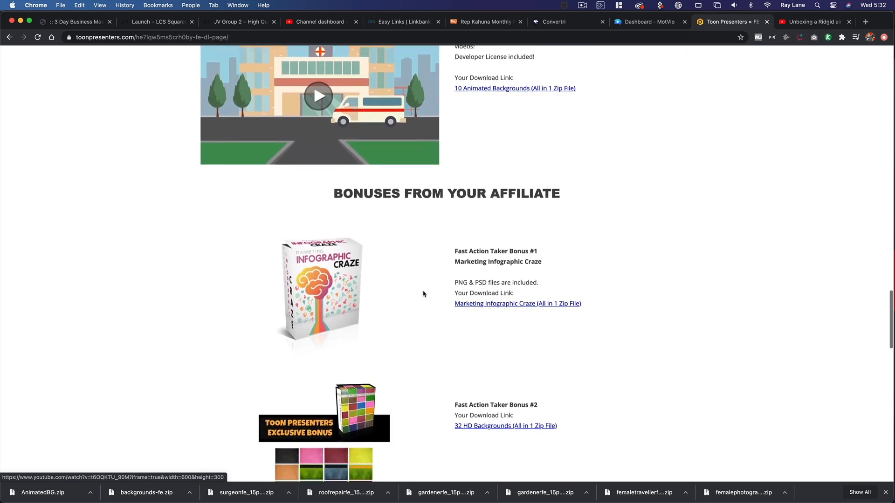
# Step: Review the download page's affiliate bonuses, animated backgrounds, cartoon backgrounds and character module links
pyautogui.scroll(10, 425, 293)
pyautogui.scroll(3, 426, 293)
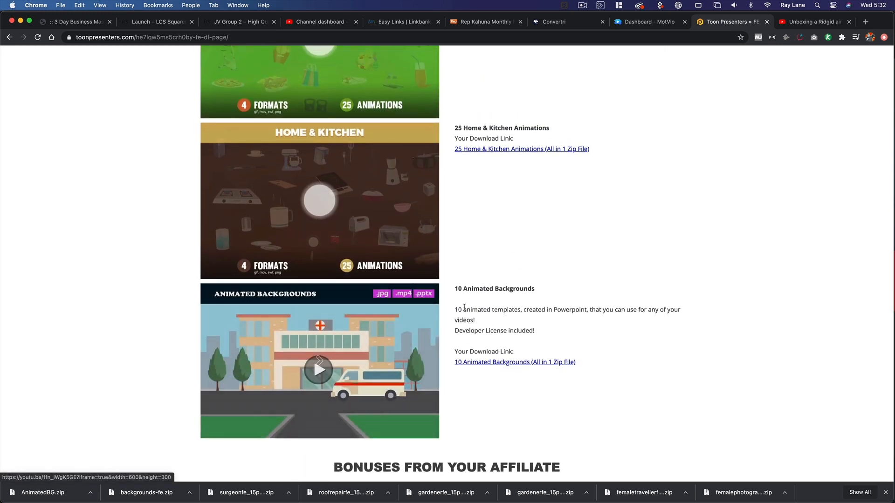
pyautogui.scroll(10, 466, 270)
pyautogui.scroll(10, 380, 248)
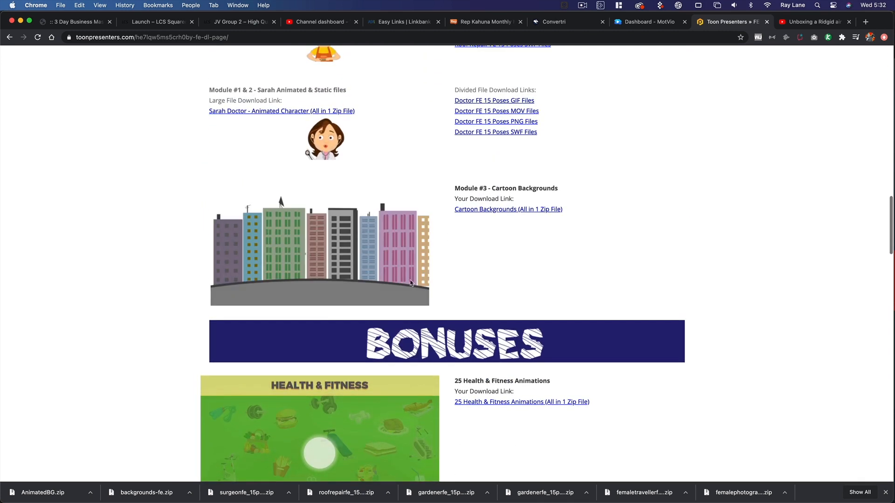
pyautogui.scroll(15, 329, 260)
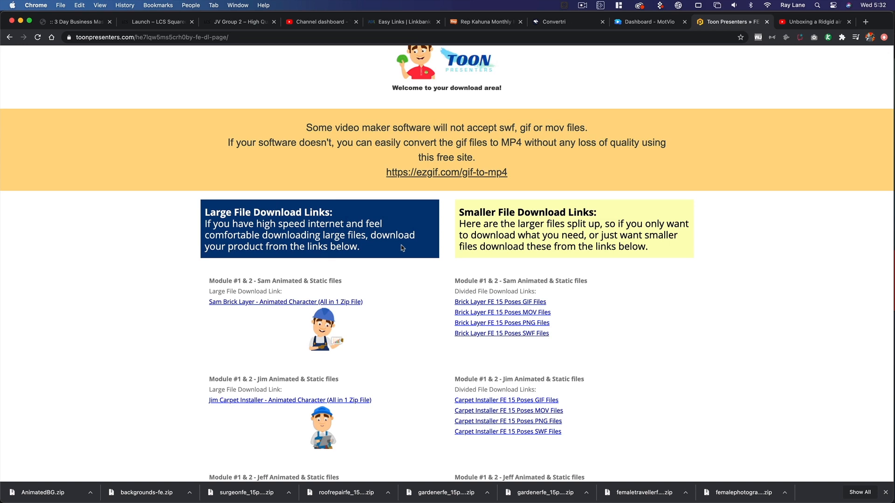
# Step: Switch to Final Cut Pro and play the Surgeon_BusinessGrowing clip from the ToonPresenters event
pyautogui.press('super+Tab')
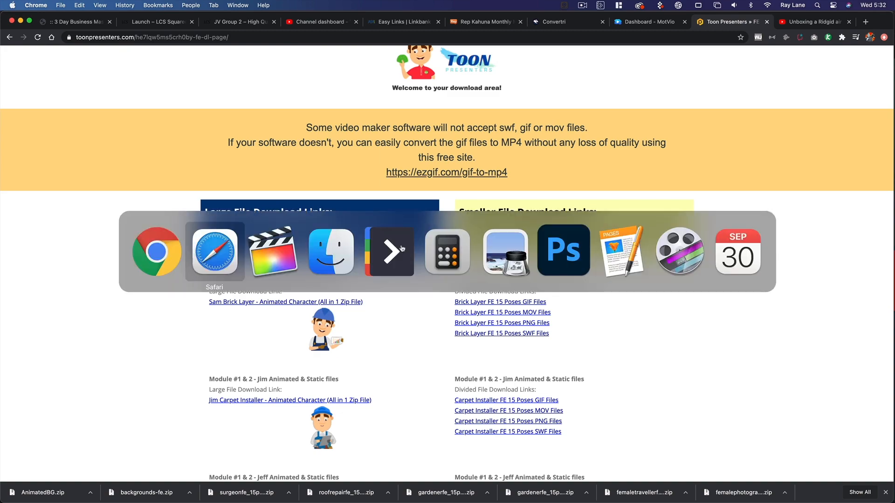
pyautogui.press('super+Tab')
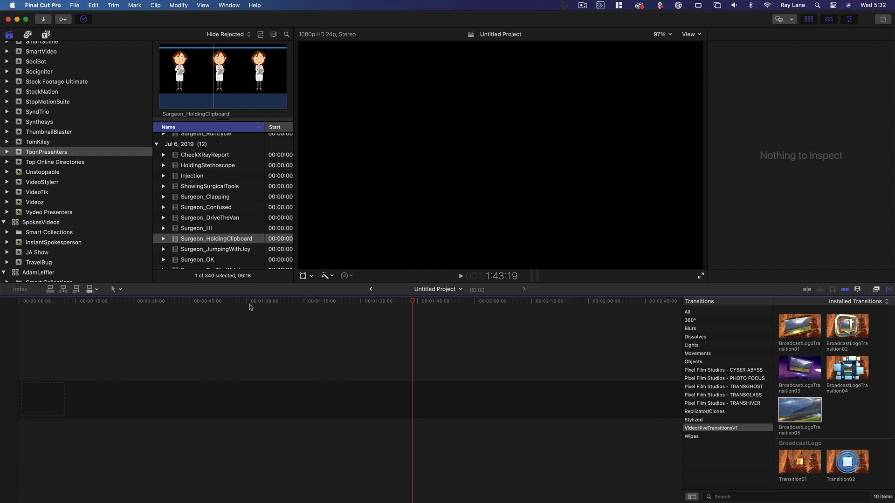
pyautogui.scroll(-5, 243, 233)
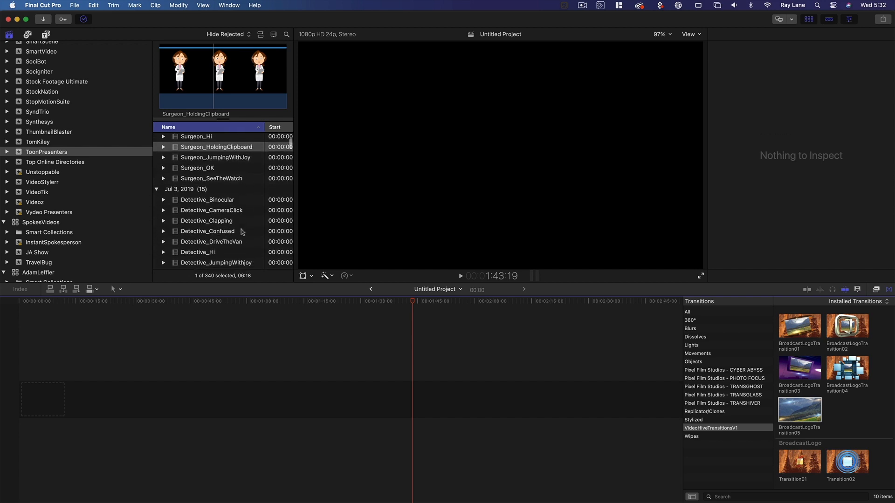
pyautogui.scroll(3, 241, 232)
pyautogui.scroll(5, 242, 232)
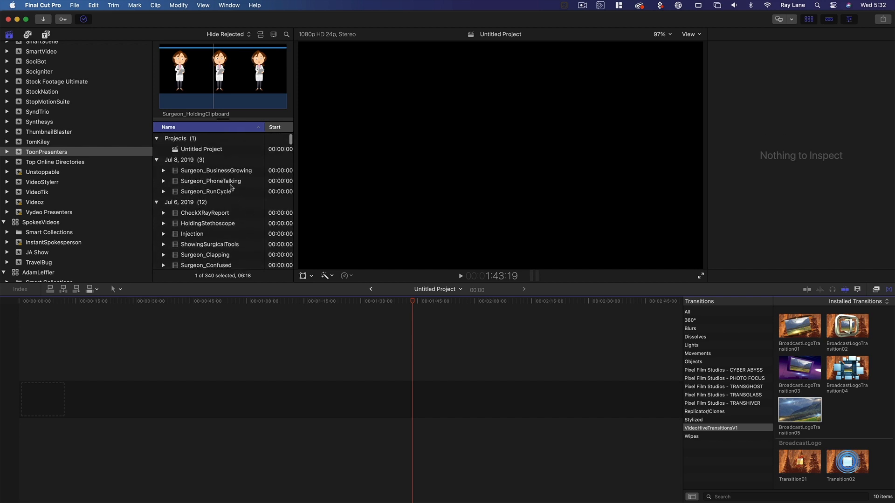
pyautogui.click(197, 172)
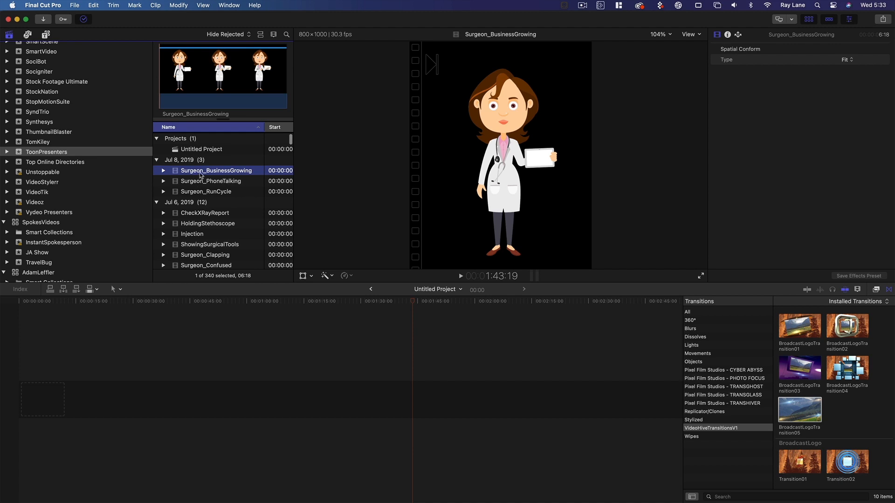
pyautogui.press('space')
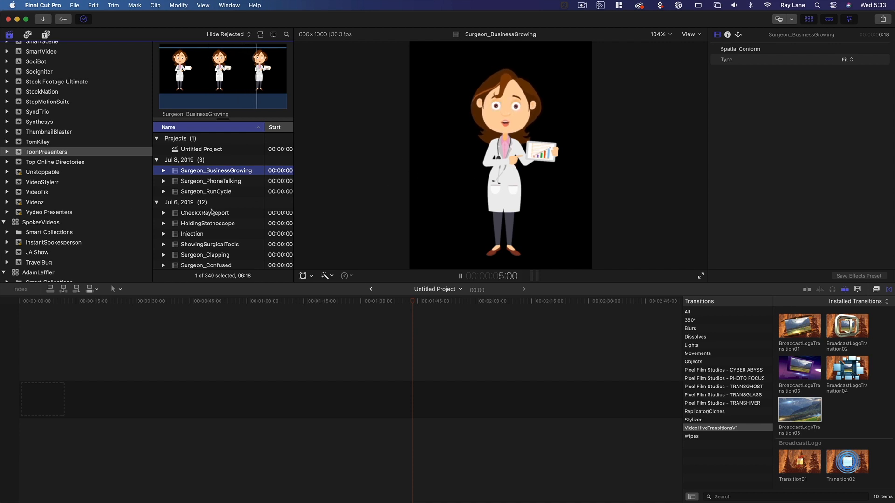
# Step: Preview the Detective_Confused character clip in the Jul 3, 2019 group
pyautogui.scroll(-1, 212, 212)
pyautogui.scroll(1, 211, 216)
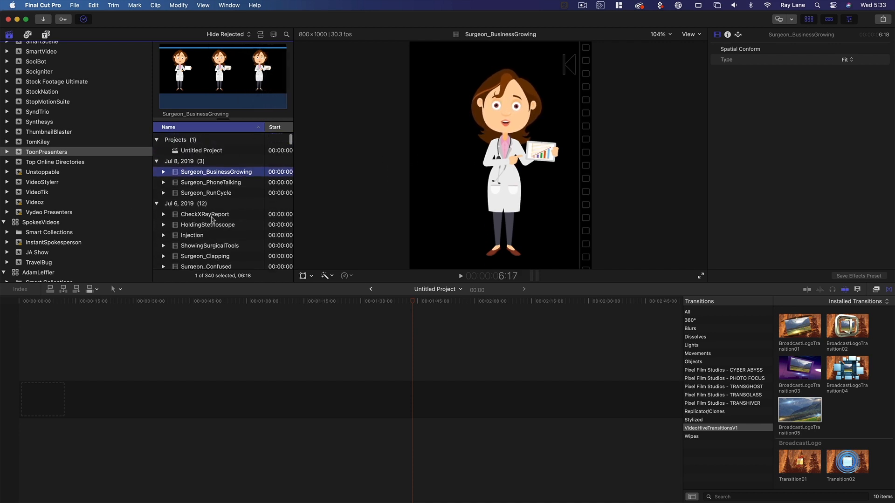
pyautogui.scroll(-15, 212, 219)
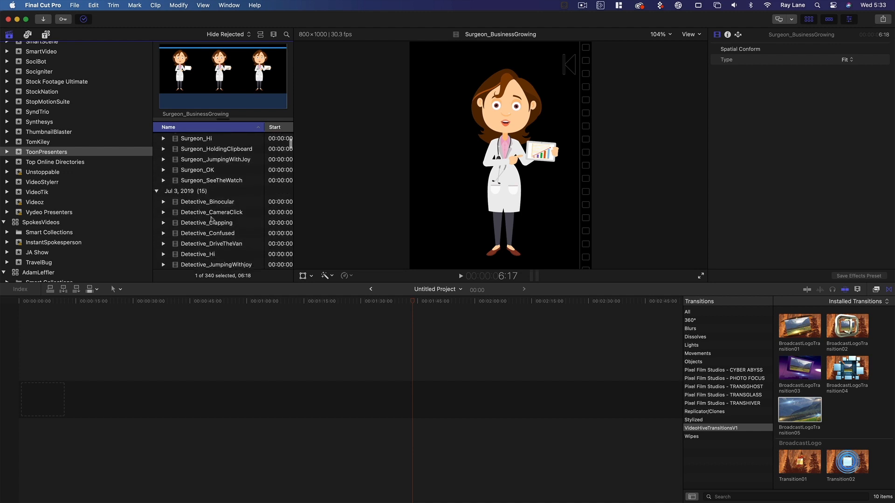
pyautogui.scroll(-2, 212, 219)
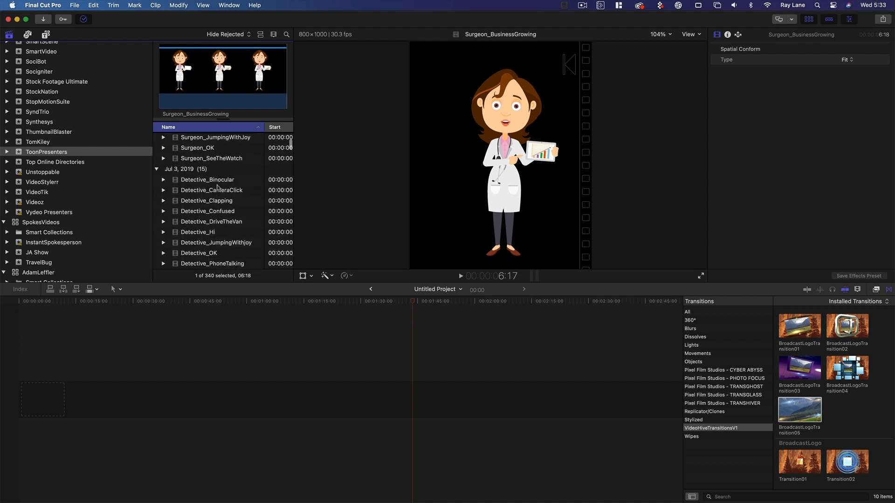
pyautogui.click(217, 187)
pyautogui.click(208, 211)
# Step: Preview the Drilling and RoofRepair_HoldingClipboard clips in the Jul 2, 2019 group
pyautogui.scroll(-12, 207, 216)
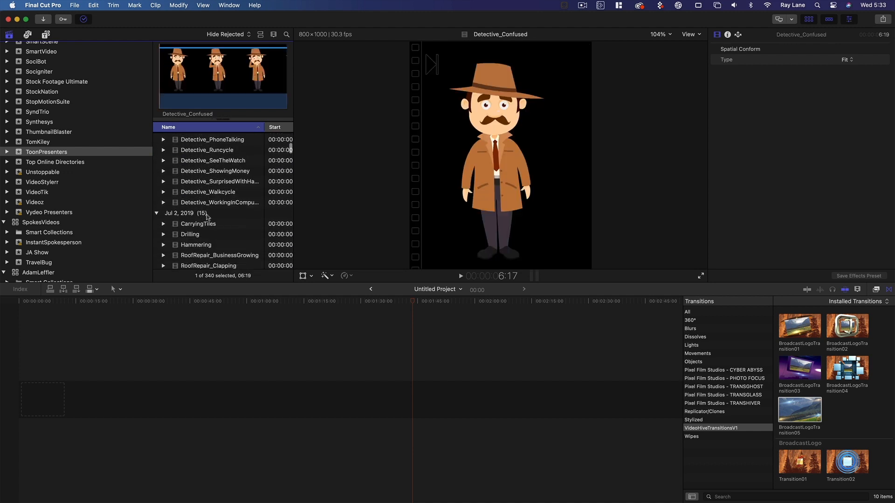
pyautogui.scroll(-3, 207, 216)
pyautogui.click(196, 202)
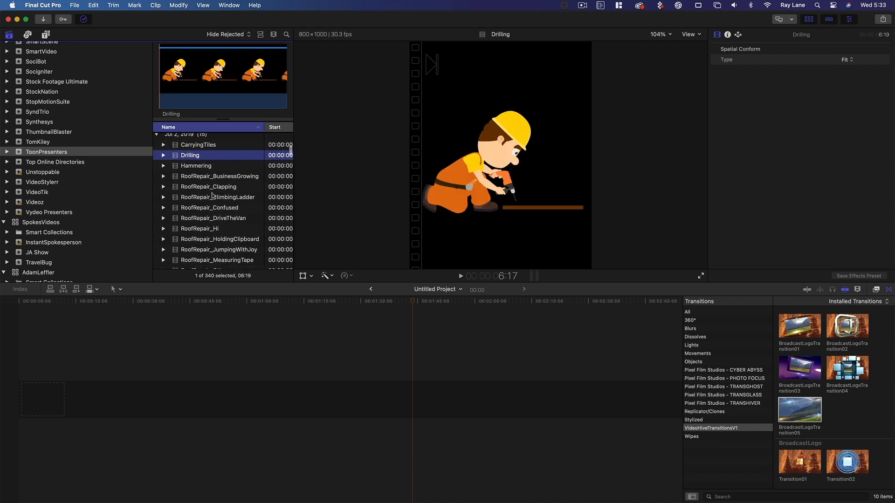
pyautogui.click(212, 197)
pyautogui.click(219, 239)
# Step: Preview the FemaleTraveller_JumpingWithJoy and BrickLayer_JumpingWithJoy character clips
pyautogui.scroll(-8, 221, 231)
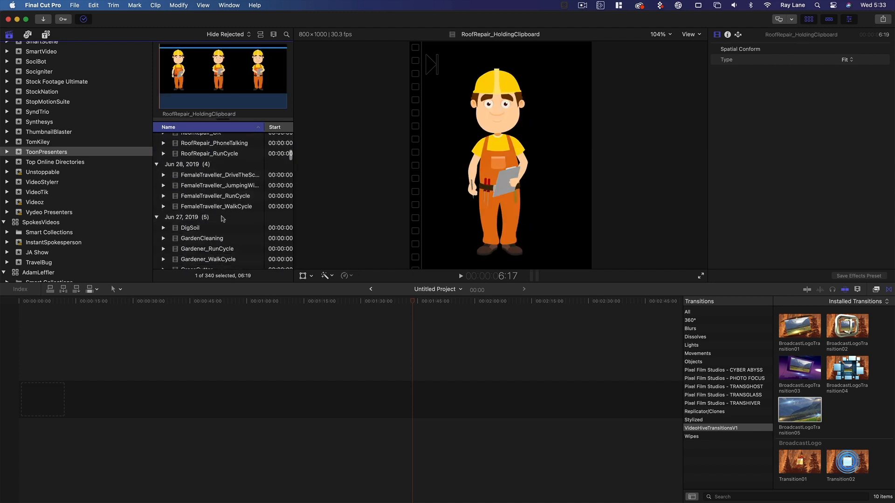
pyautogui.click(214, 185)
pyautogui.scroll(-2, 205, 213)
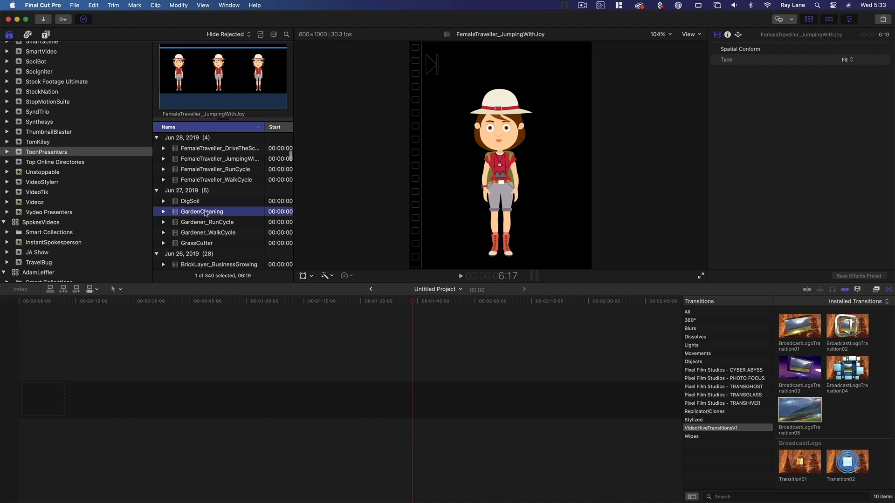
pyautogui.scroll(-1, 208, 219)
pyautogui.scroll(-1, 208, 207)
pyautogui.click(208, 207)
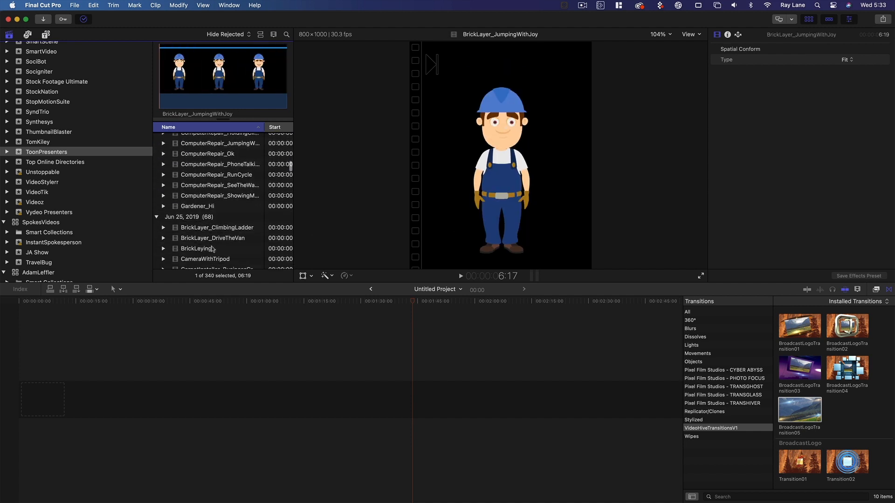
# Step: Preview the BrickLayer_DriveTheVan and DeliveryBoy_ShowingMoney character clips
pyautogui.click(210, 238)
pyautogui.scroll(-5, 205, 242)
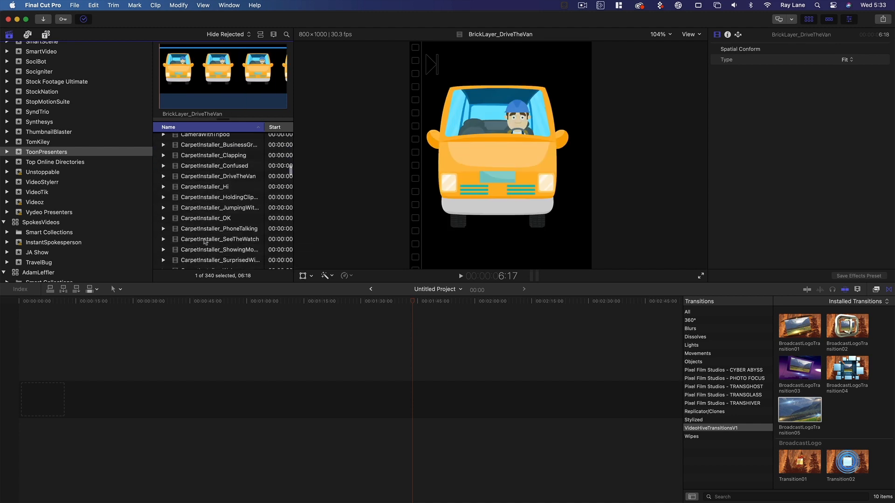
pyautogui.scroll(-5, 206, 243)
pyautogui.click(209, 247)
# Step: Find the FemalePhotographer_DriveTheScooter clip and play its animation
pyautogui.scroll(-2, 209, 244)
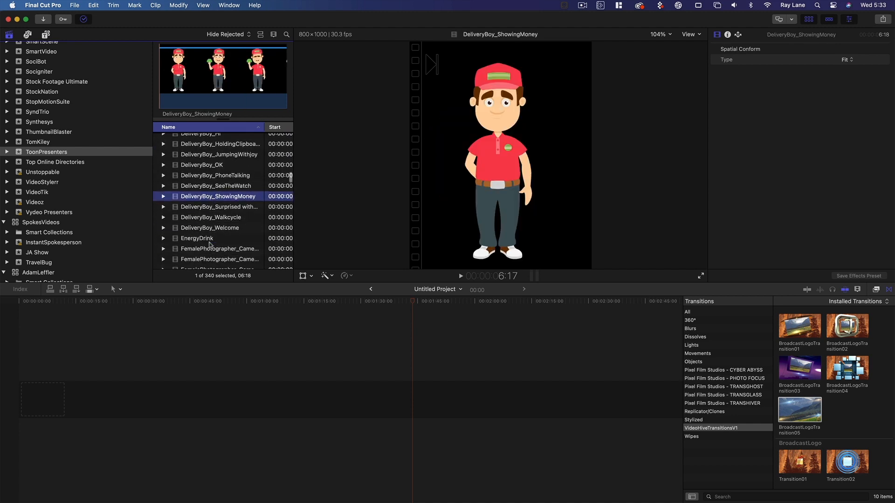
pyautogui.scroll(-3, 209, 245)
pyautogui.click(210, 234)
pyautogui.scroll(-4, 212, 237)
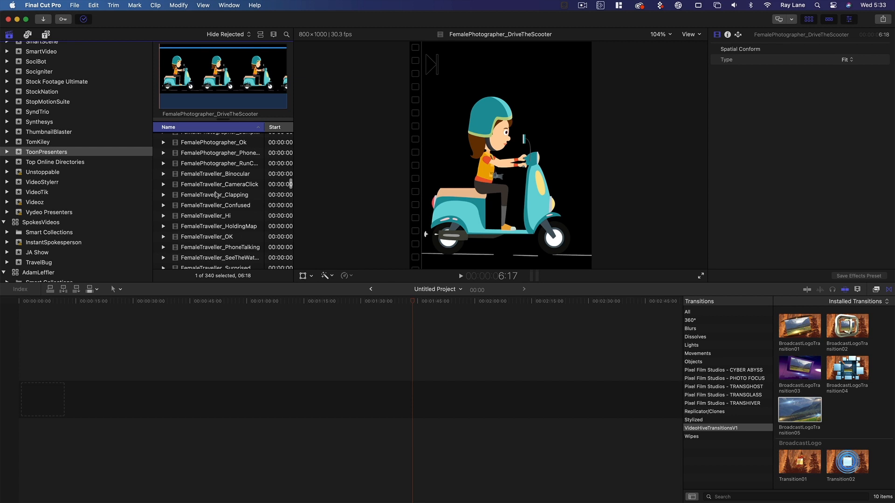
pyautogui.press('space')
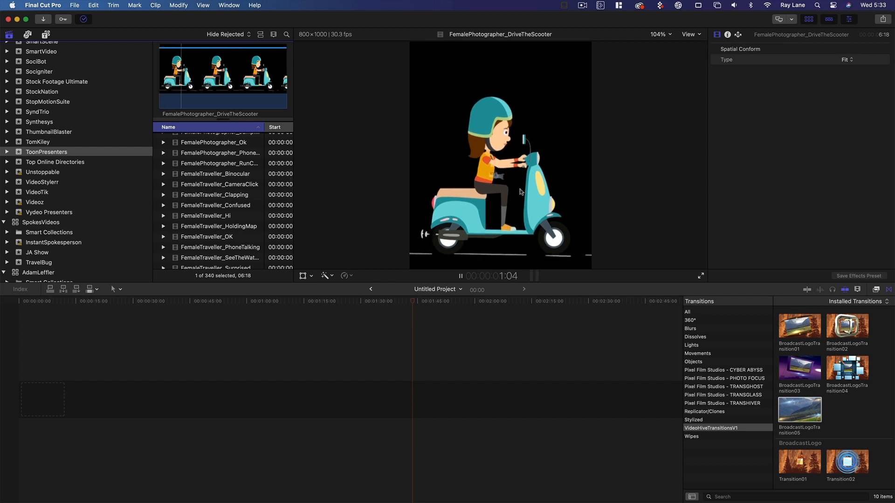
# Step: Preview the airport and office-silhouette still backgrounds
pyautogui.scroll(-10, 213, 215)
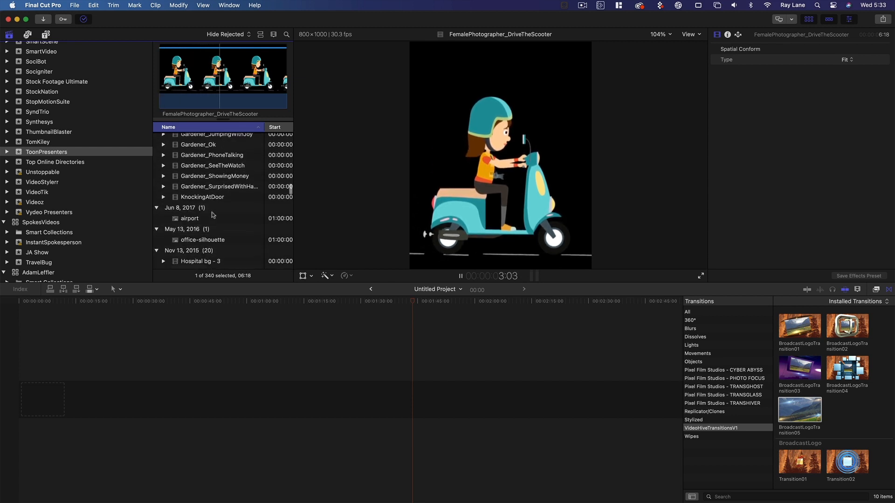
pyautogui.click(202, 218)
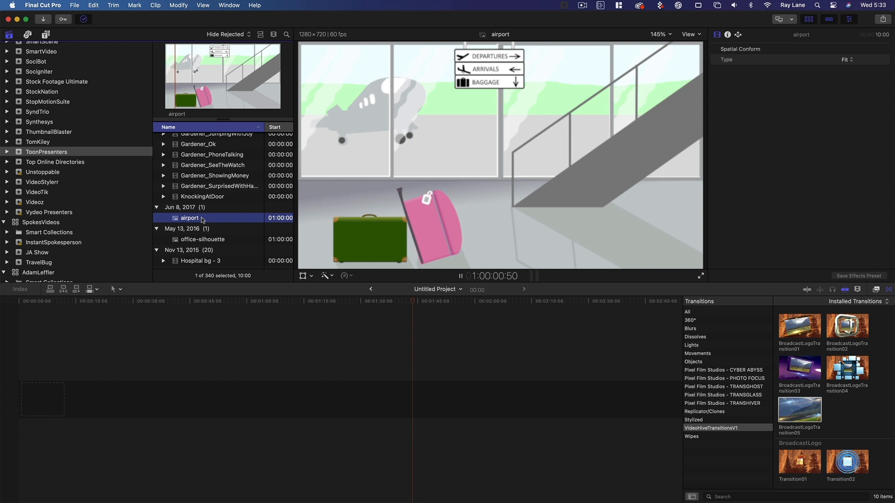
pyautogui.press('space')
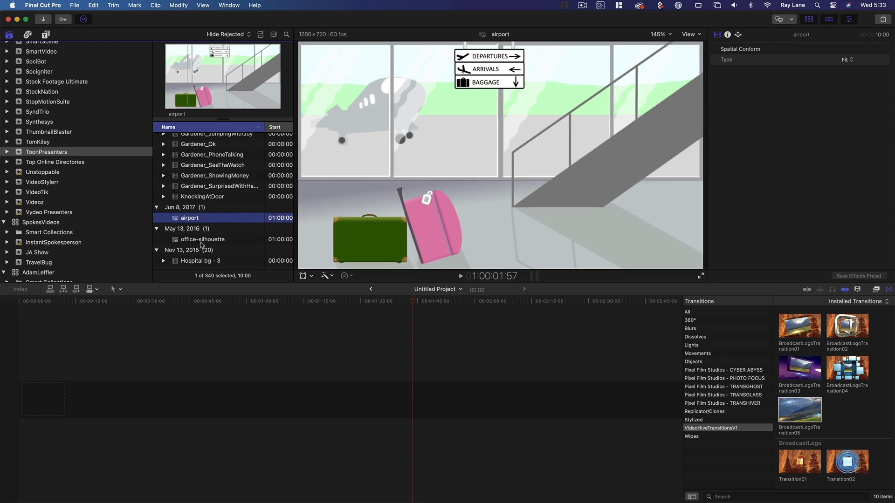
pyautogui.scroll(-3, 202, 244)
pyautogui.click(217, 208)
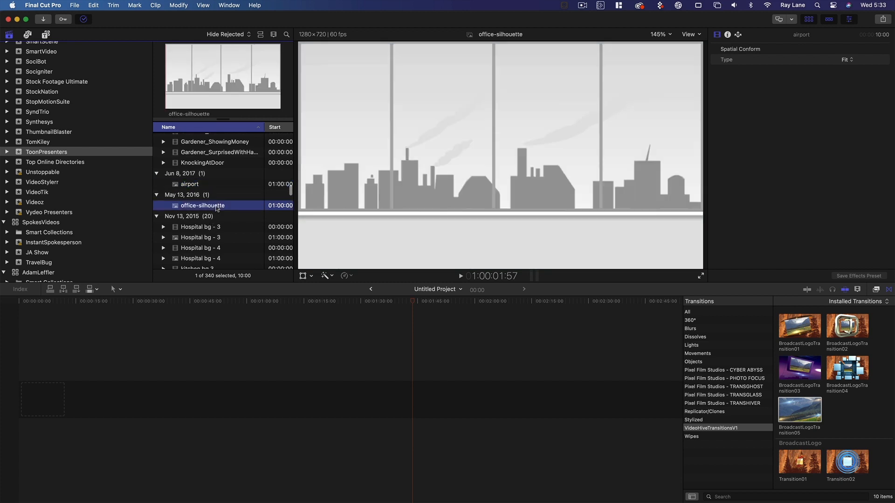
# Step: Play the animated video versions of the Hospital bg - 3 and Hospital bg - 4 backgrounds
pyautogui.click(201, 228)
pyautogui.press('space')
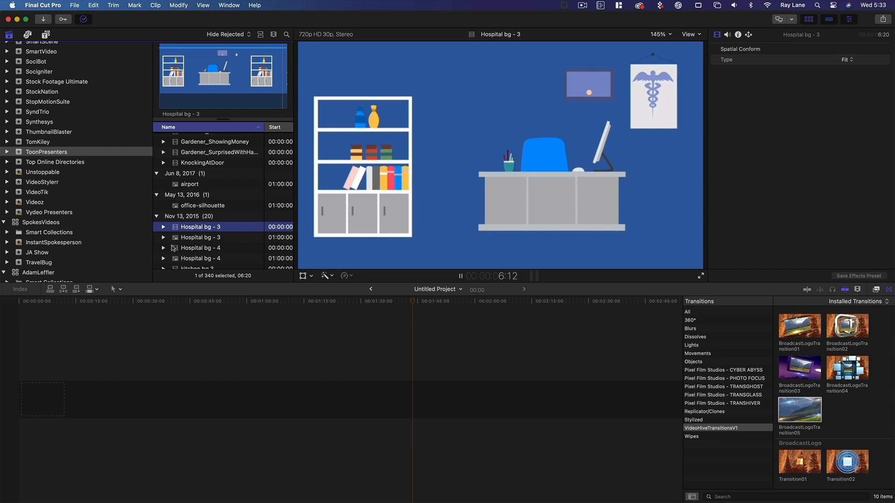
pyautogui.click(203, 248)
pyautogui.press('space')
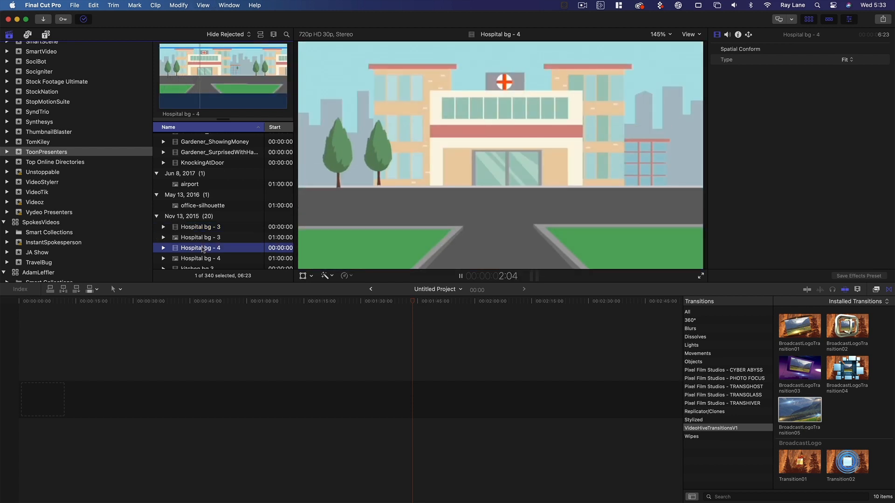
pyautogui.press('space')
# Step: Play the animated Office BG 4 background and view the still version of Office BG 5
pyautogui.scroll(-10, 217, 233)
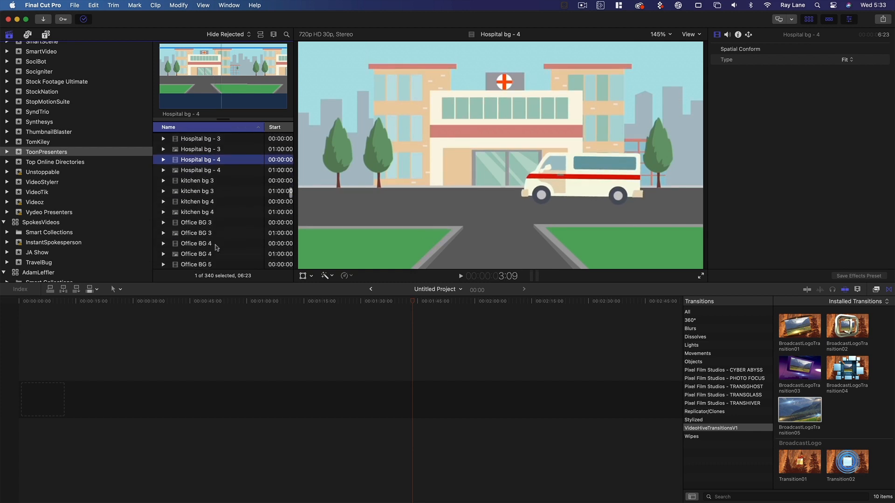
pyautogui.click(207, 181)
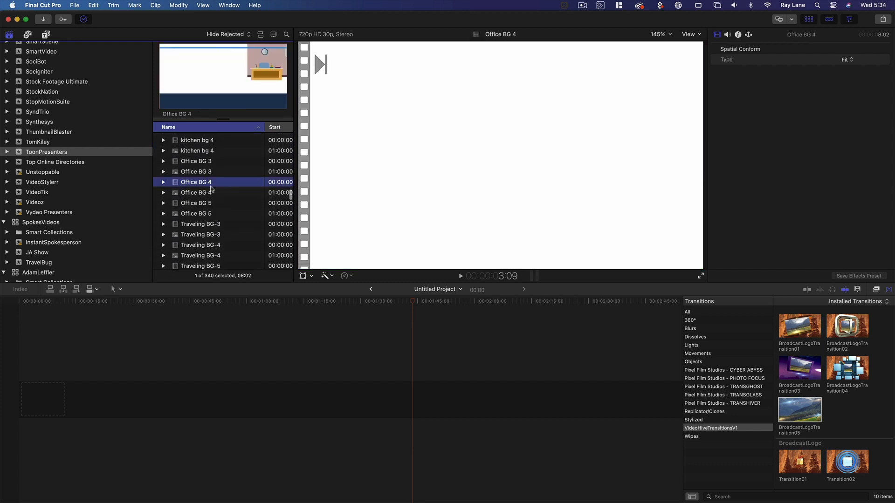
pyautogui.press('space')
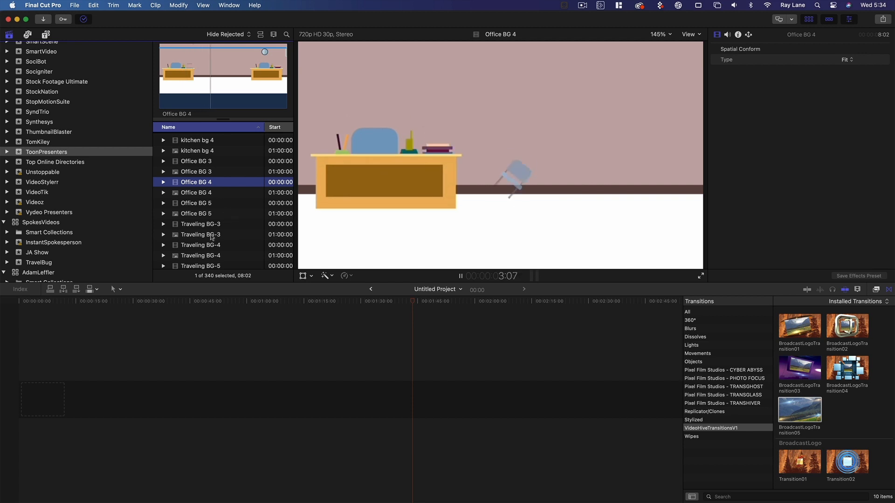
pyautogui.click(210, 214)
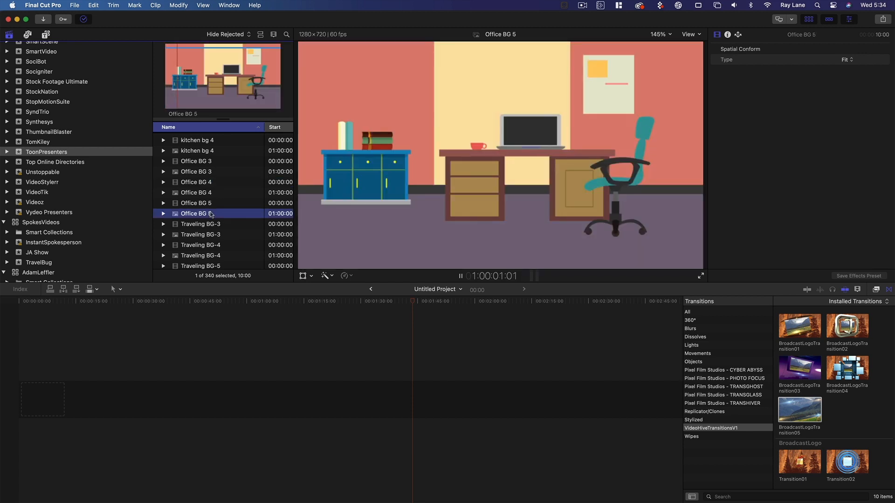
# Step: Play the animated Office BG 5 clip, then add it to the Untitled Project's empty timeline and fit it to the timeline view
pyautogui.click(209, 204)
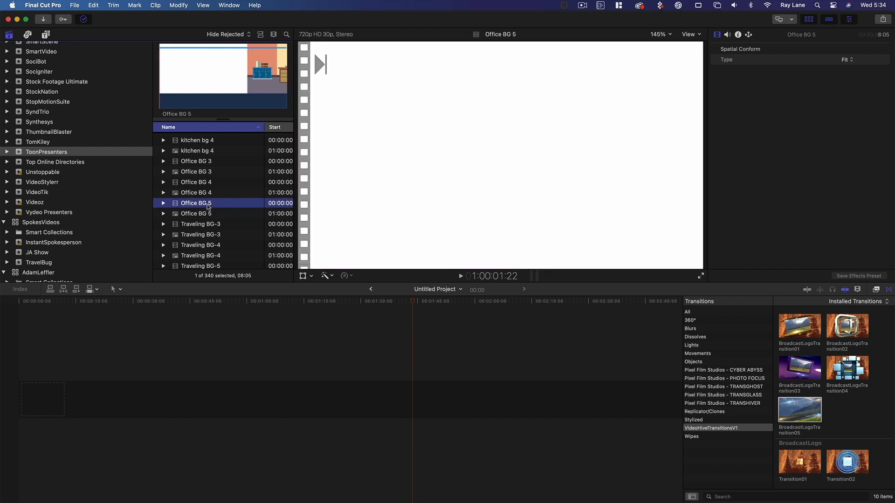
pyautogui.press('space')
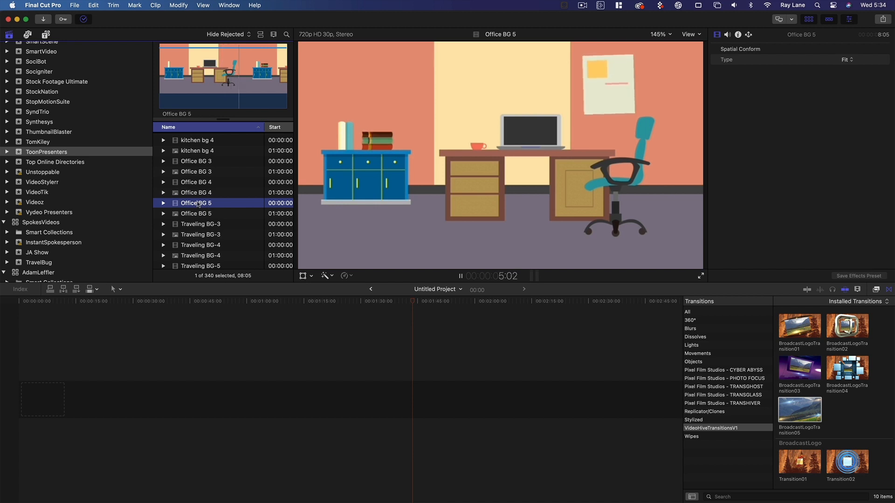
pyautogui.moveTo(196, 203); pyautogui.dragTo(214, 407)
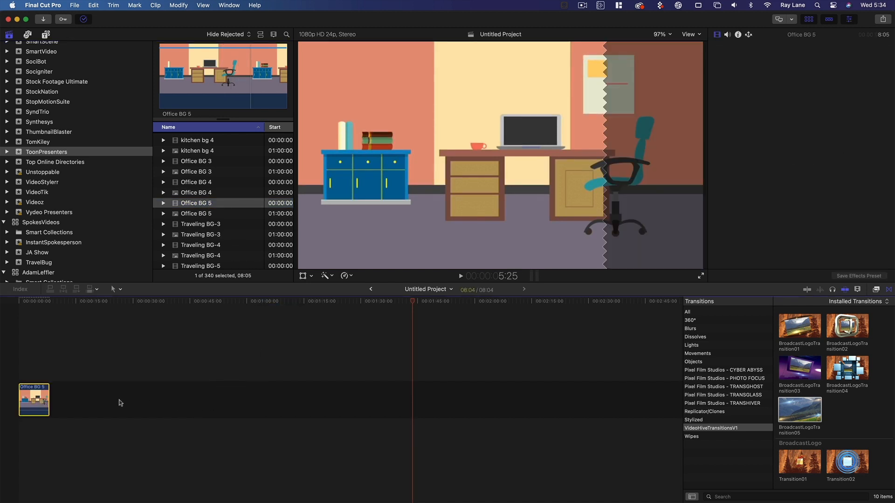
pyautogui.hotkey('shift', 'z')
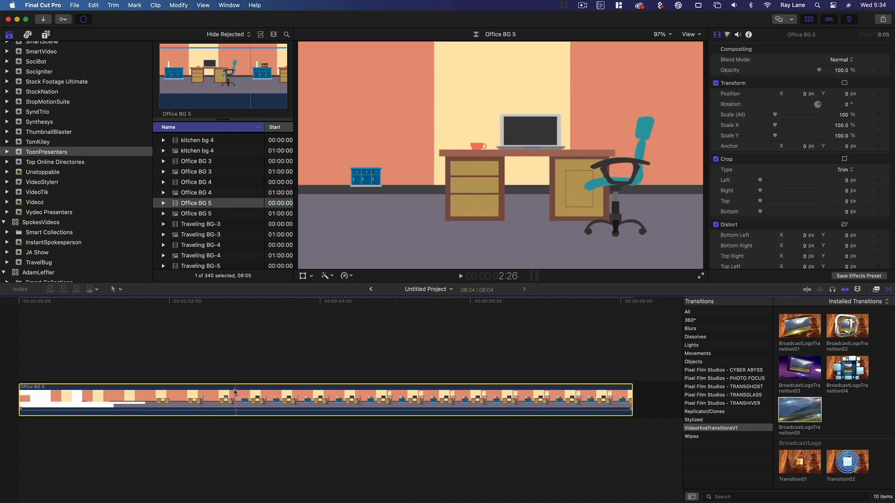
# Step: Scrub through the Office BG 5 clip from its start to about 6 seconds
pyautogui.click(110, 301)
pyautogui.click(13, 302)
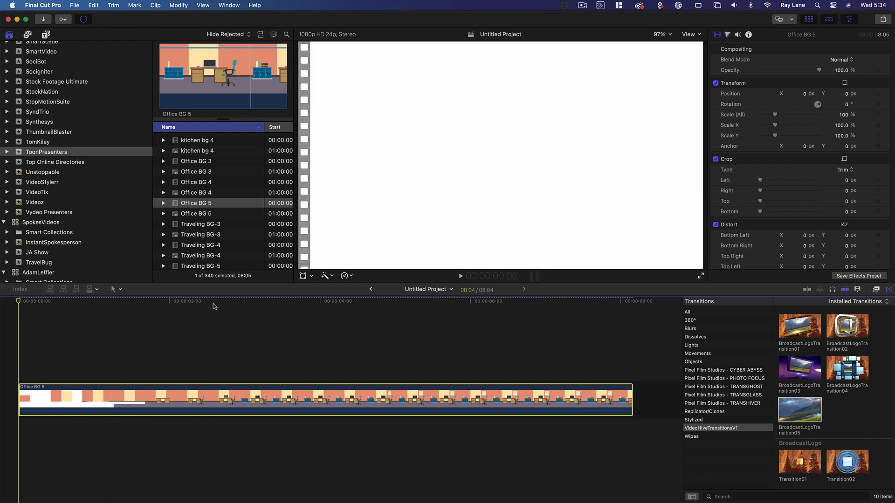
pyautogui.moveTo(213, 304); pyautogui.dragTo(487, 328)
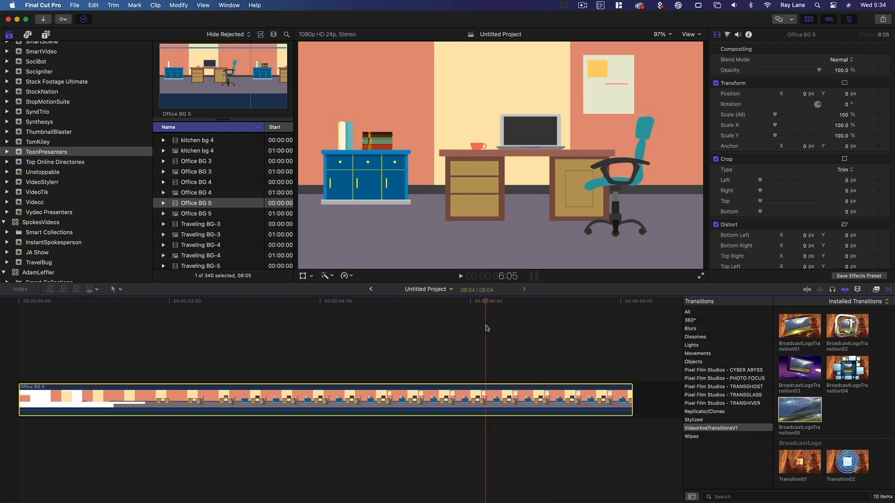
# Step: Add a hold segment at the last frame of the Office BG 5 clip, at 8:03
pyautogui.hscroll(5, 516, 375)
pyautogui.moveTo(549, 305); pyautogui.dragTo(533, 303)
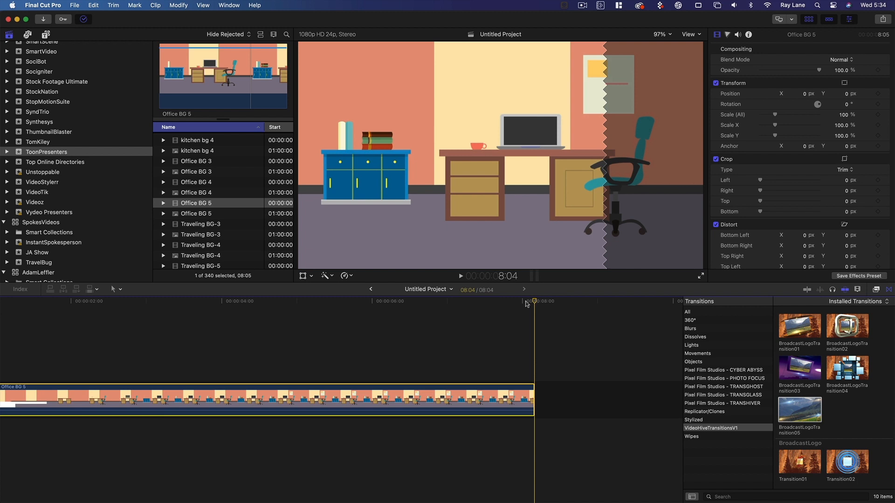
pyautogui.press('Left')
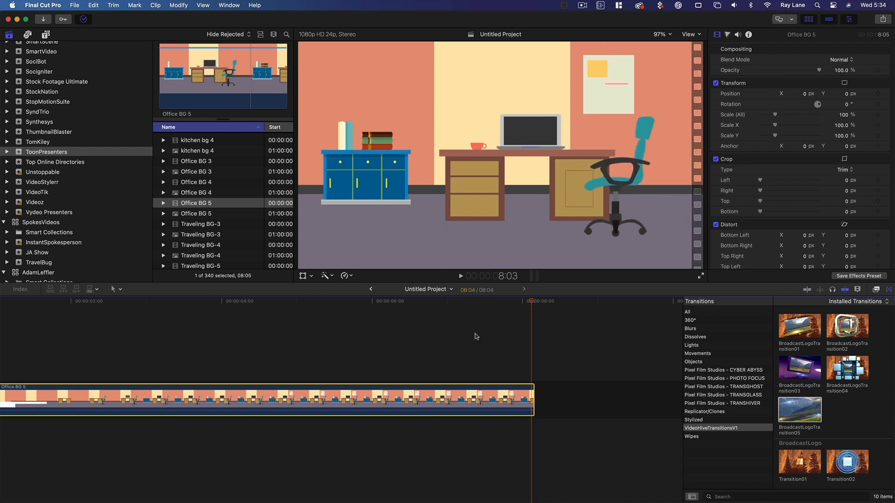
pyautogui.hscroll(-1, 513, 363)
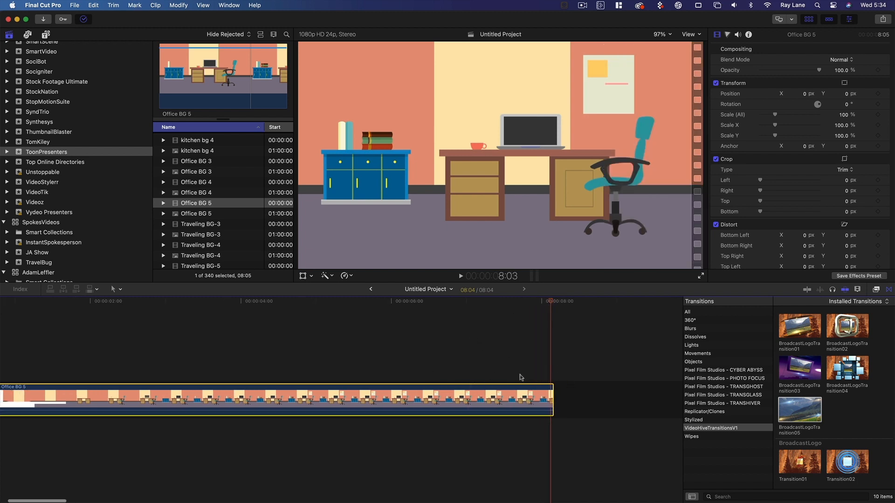
pyautogui.hotkey('shift', 'h')
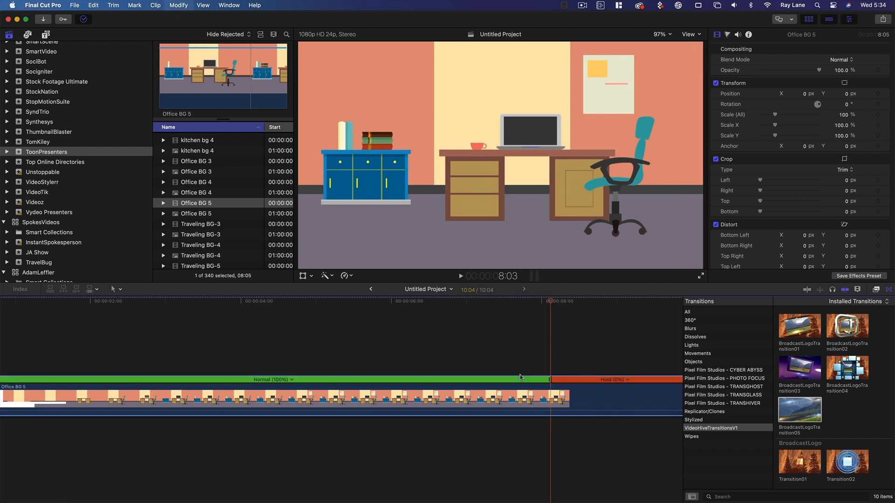
# Step: Extend the hold segment of the Office BG 5 clip until the project lasts 42:01
pyautogui.hscroll(10, 519, 374)
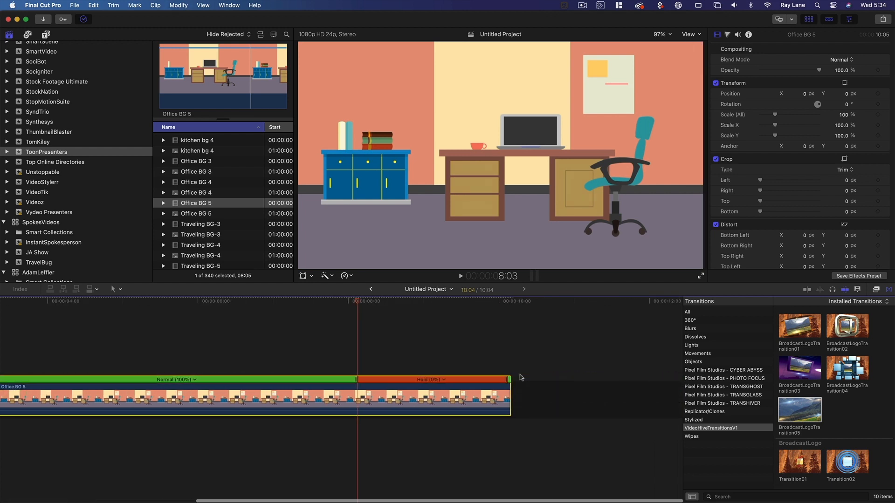
pyautogui.moveTo(509, 385); pyautogui.dragTo(681, 385)
pyautogui.press('z')
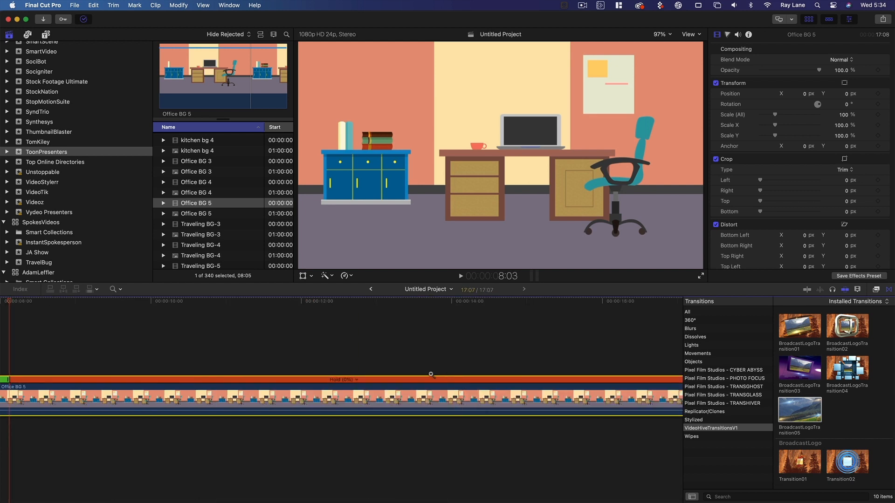
pyautogui.keyDown('alt'); pyautogui.click(414, 370); pyautogui.keyUp('alt')
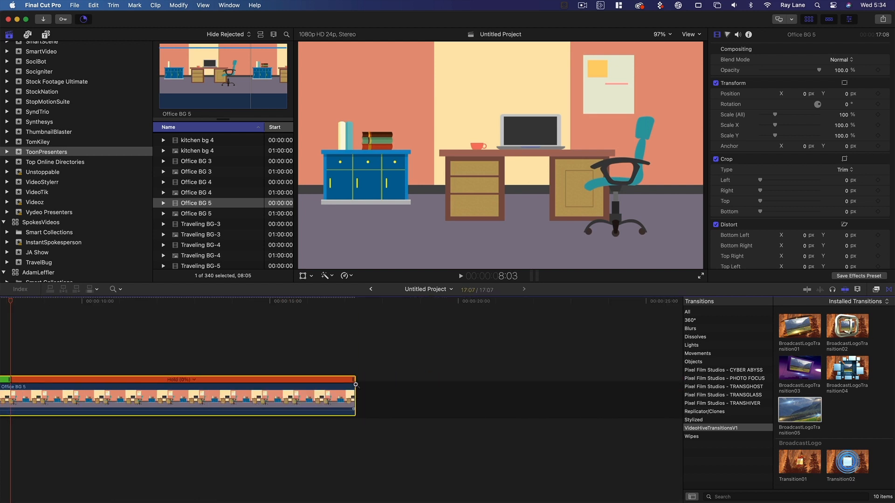
pyautogui.keyDown('alt'); pyautogui.click(317, 353); pyautogui.keyUp('alt')
pyautogui.press('a')
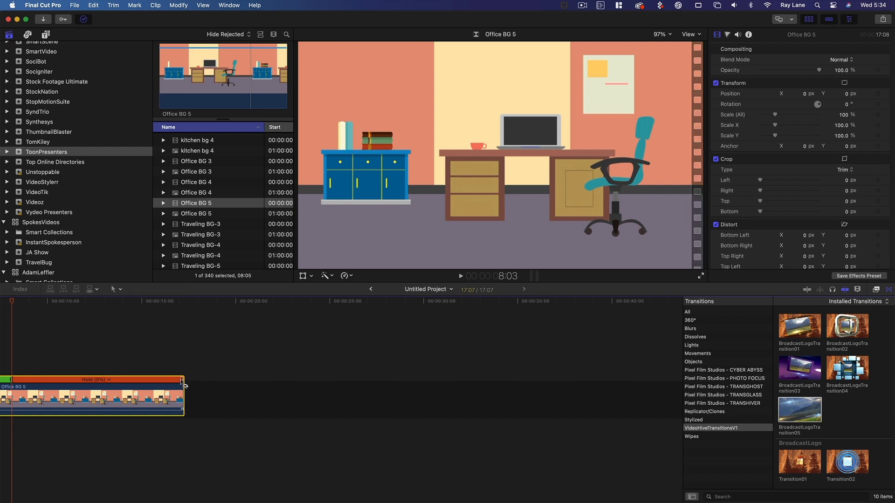
pyautogui.moveTo(183, 382); pyautogui.dragTo(649, 379)
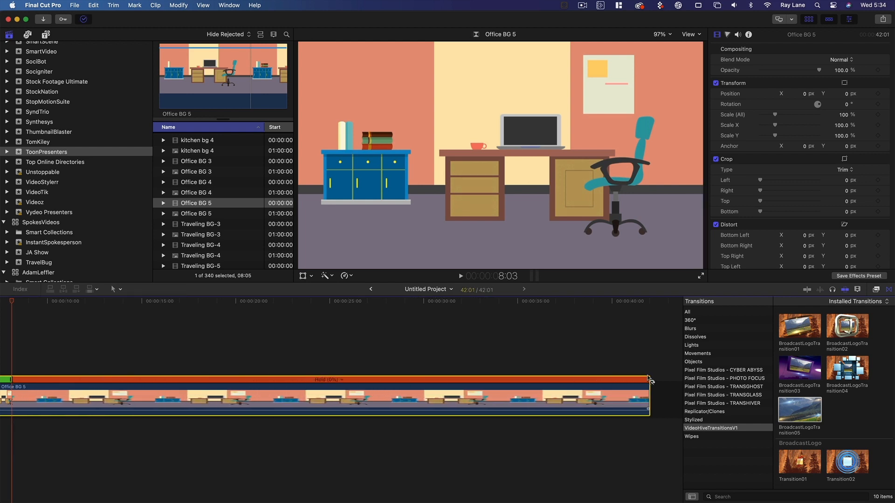
# Step: Scrub through the extended Office BG 5 clip, from its end back to the start and over the beginning of the hold
pyautogui.click(650, 302)
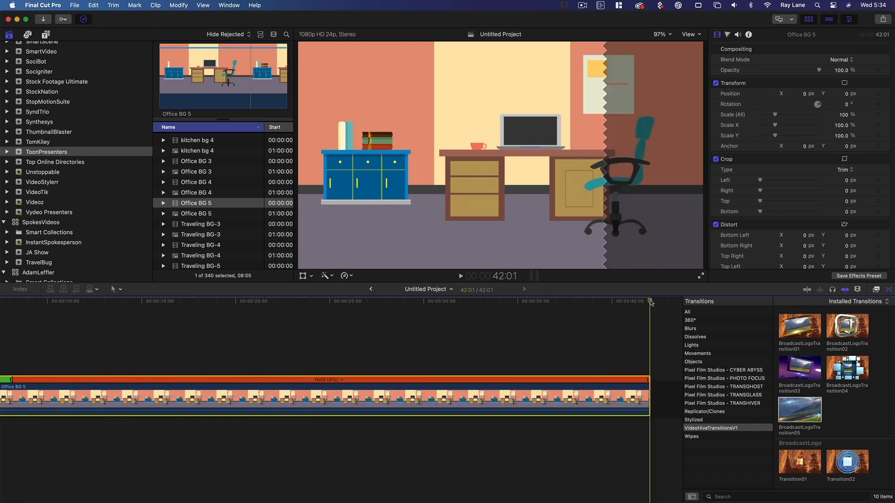
pyautogui.moveTo(650, 302); pyautogui.dragTo(0, 336)
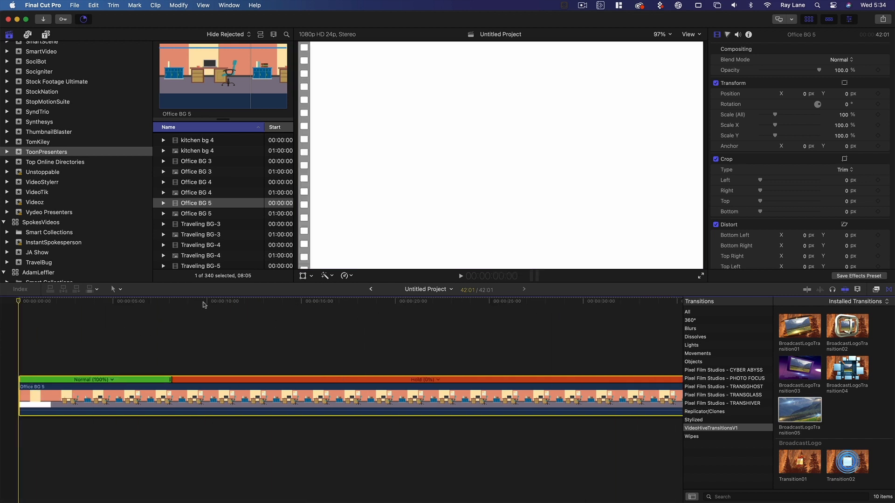
pyautogui.moveTo(242, 303); pyautogui.dragTo(125, 320)
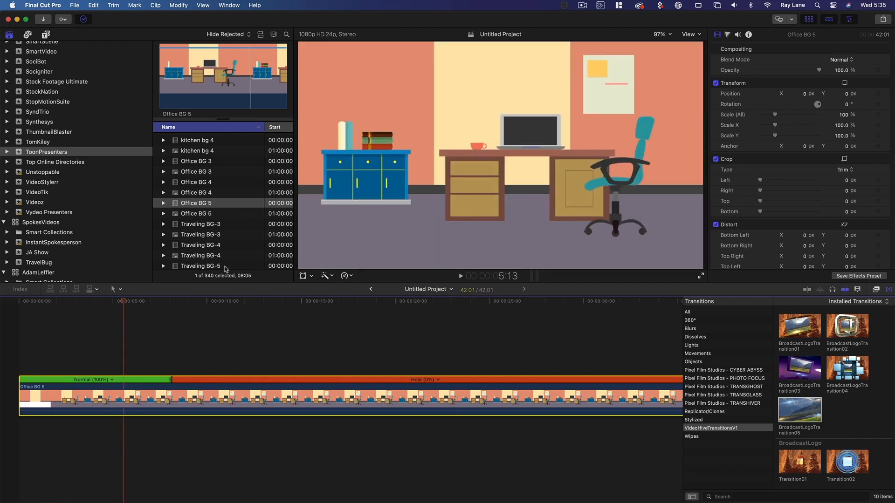
# Step: Browse the ToonPresenters character clips and play Detective_Hi
pyautogui.scroll(10, 236, 199)
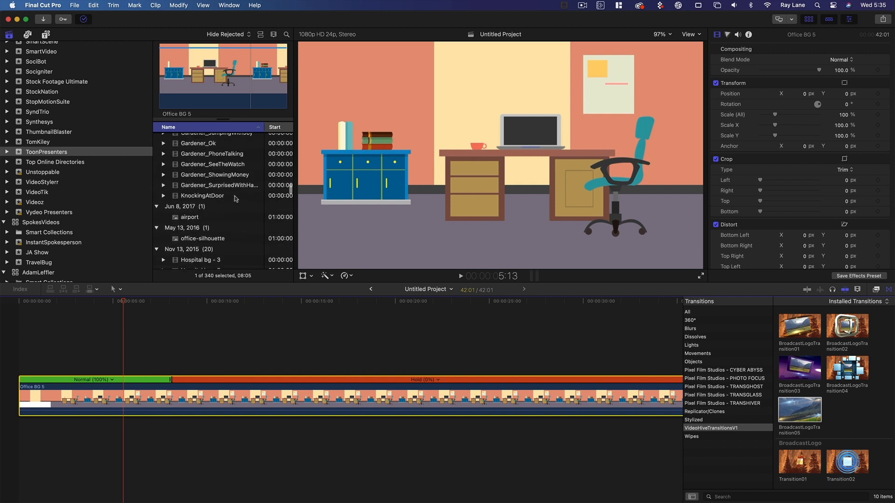
pyautogui.scroll(10, 243, 197)
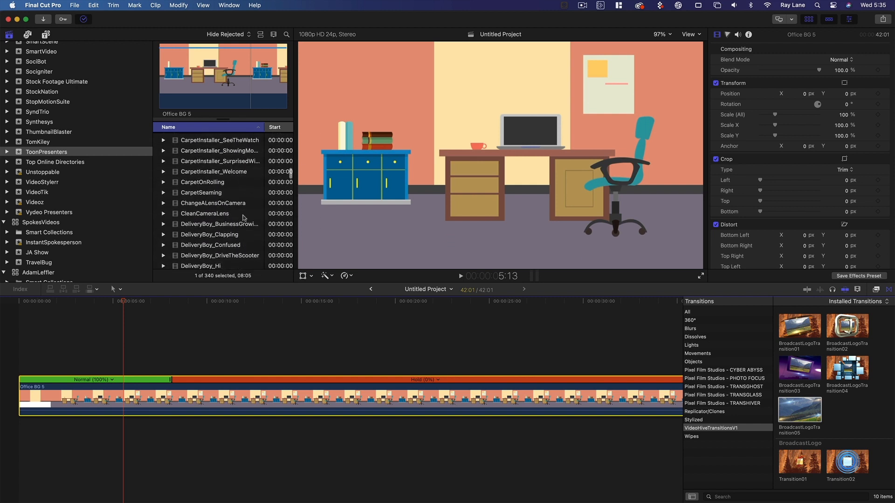
pyautogui.scroll(10, 243, 218)
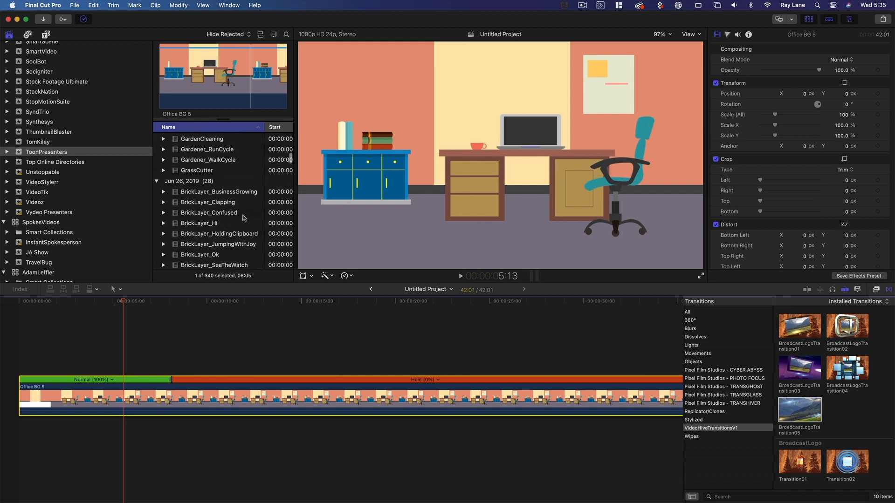
pyautogui.scroll(-10, 243, 217)
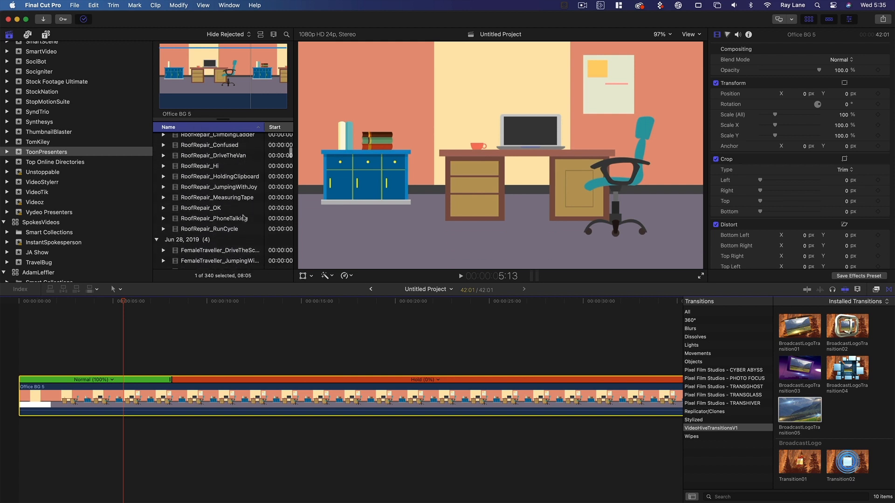
pyautogui.scroll(-10, 243, 217)
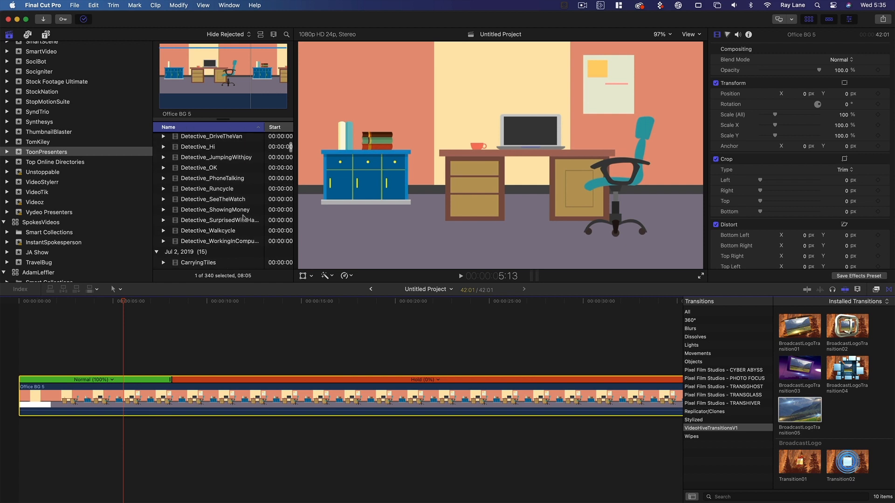
pyautogui.scroll(4, 244, 217)
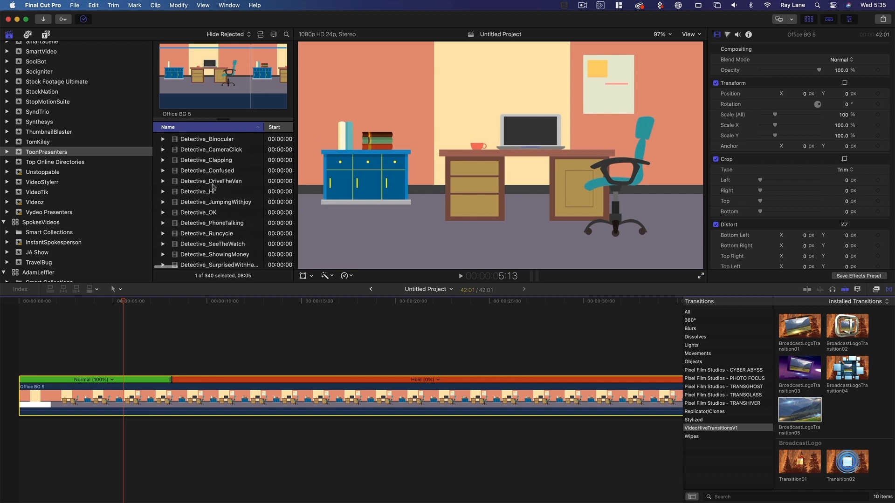
pyautogui.click(209, 192)
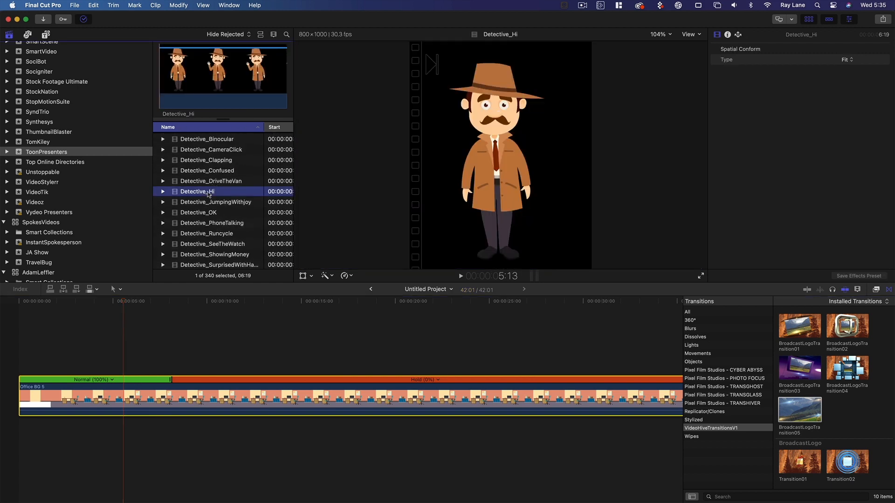
pyautogui.press('space')
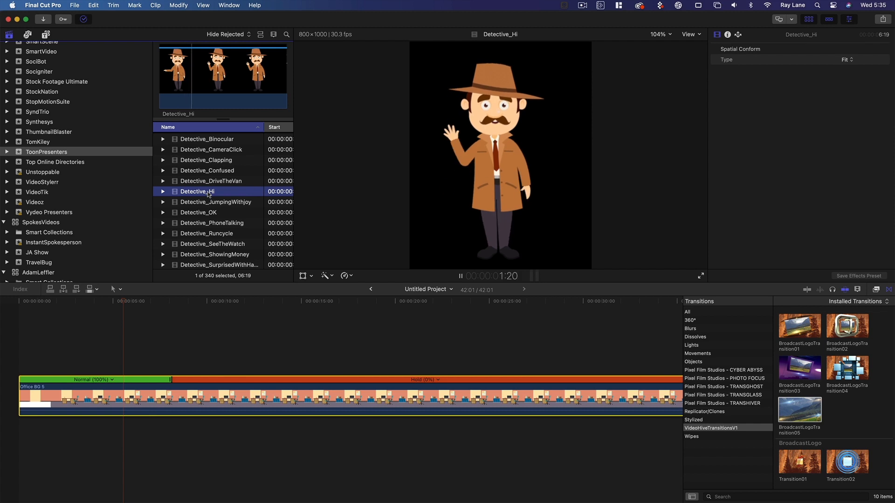
# Step: Connect the Detective_Hi clip above Office BG 5, starting just before the 5-second mark
pyautogui.moveTo(208, 194); pyautogui.dragTo(134, 342)
pyautogui.moveTo(73, 303); pyautogui.dragTo(99, 304)
pyautogui.moveTo(208, 353); pyautogui.dragTo(193, 353)
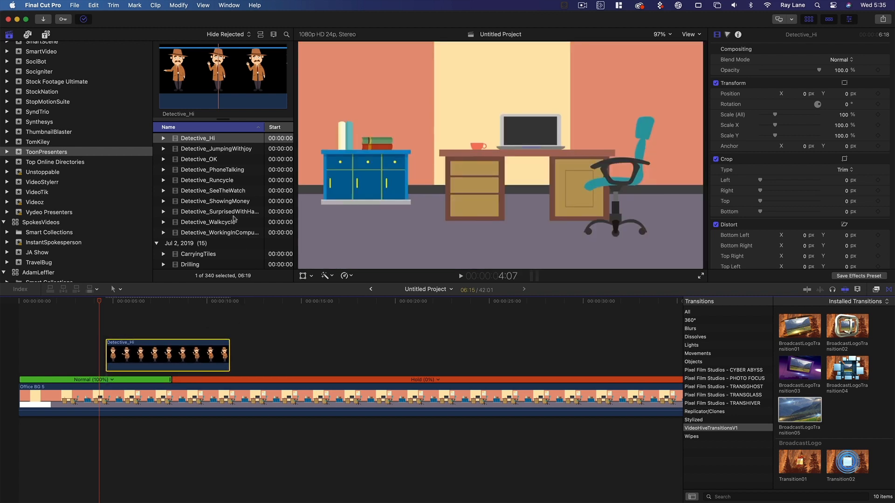
# Step: Preview the detective clips in order from Detective_Binocular to Detective_JumpingWithjoy
pyautogui.scroll(5, 222, 170)
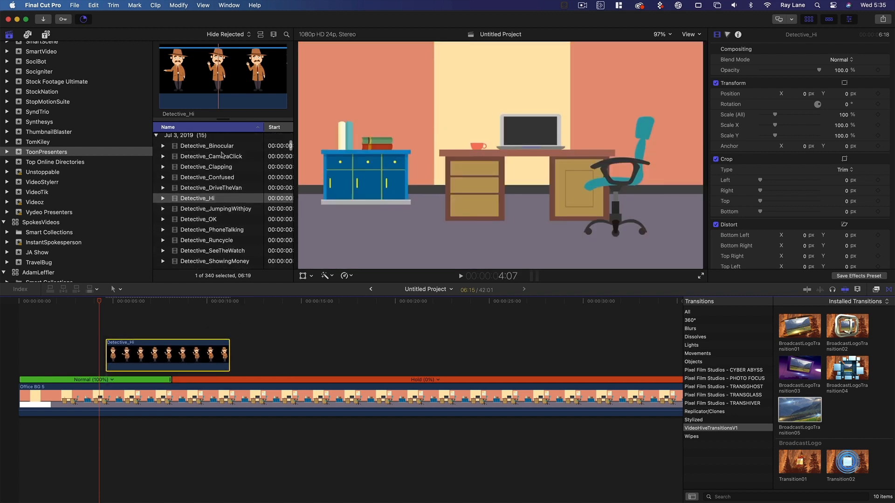
pyautogui.click(224, 148)
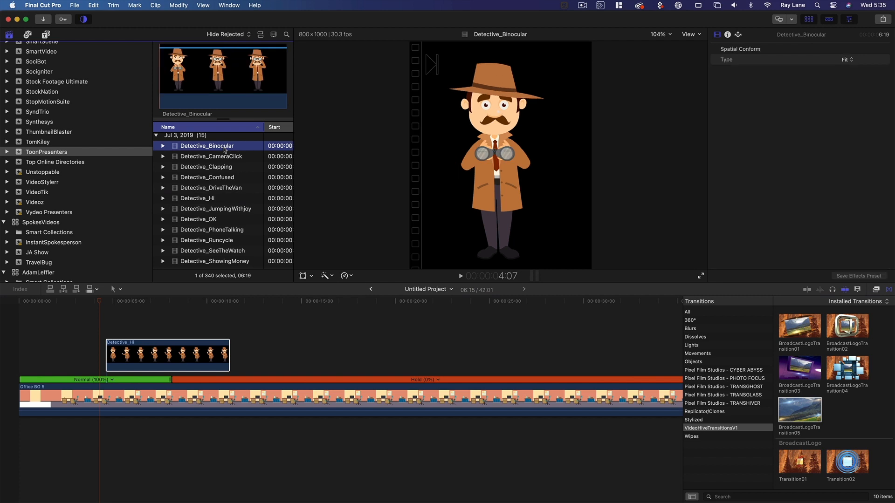
pyautogui.scroll(1, 224, 150)
pyautogui.press('Down')
pyautogui.press('Down')
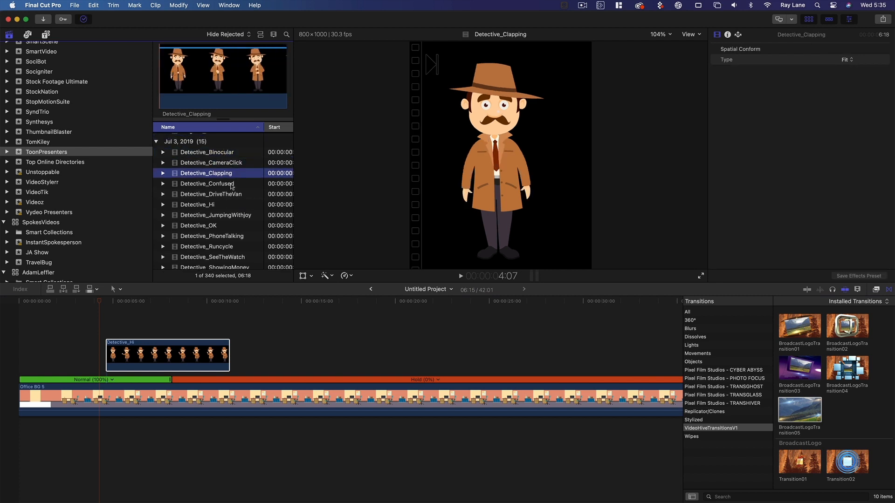
pyautogui.click(231, 184)
pyautogui.press('Down')
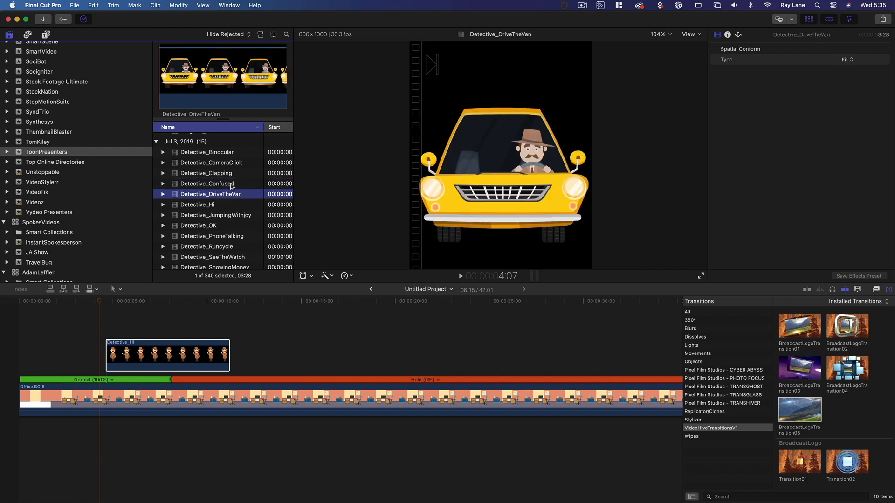
pyautogui.click(239, 204)
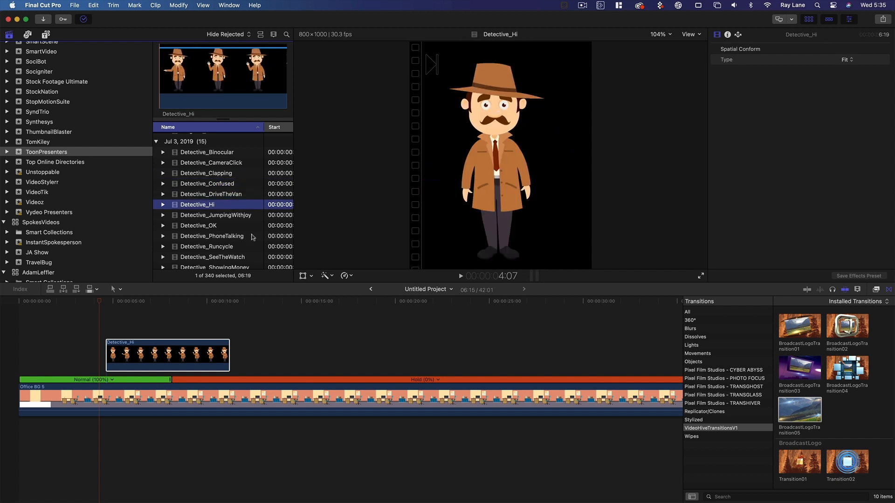
pyautogui.press('Down')
# Step: Play the Detective_OK, Detective_PhoneTalking and Detective_Runcycle clips
pyautogui.click(233, 227)
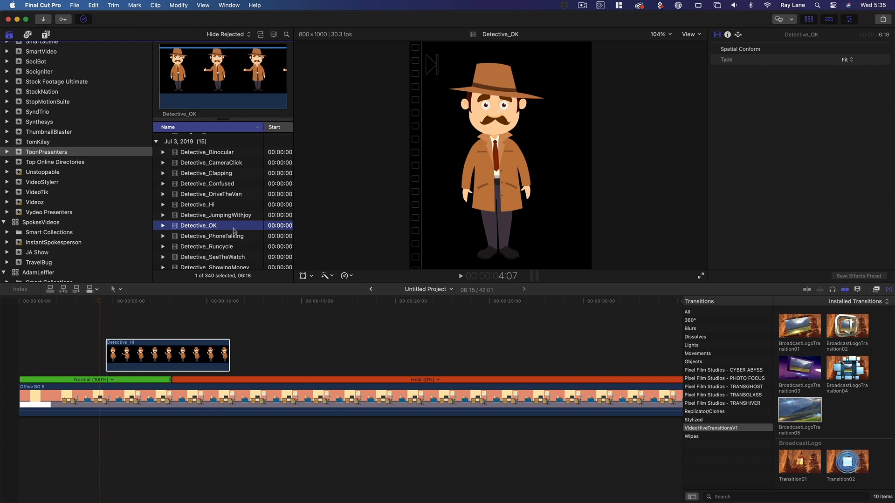
pyautogui.press('space')
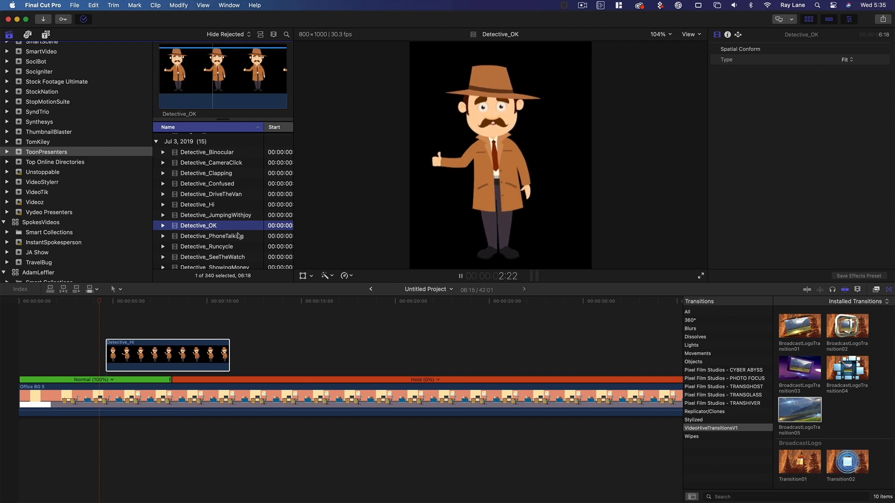
pyautogui.click(238, 236)
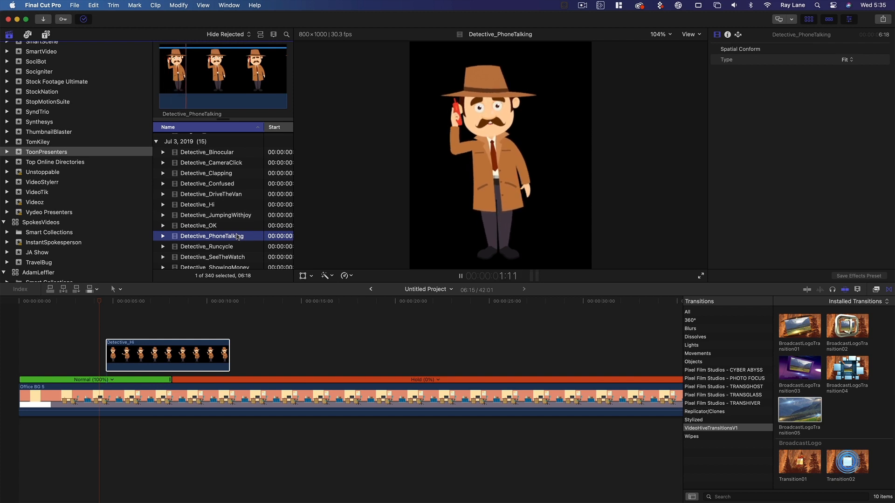
pyautogui.press('Down')
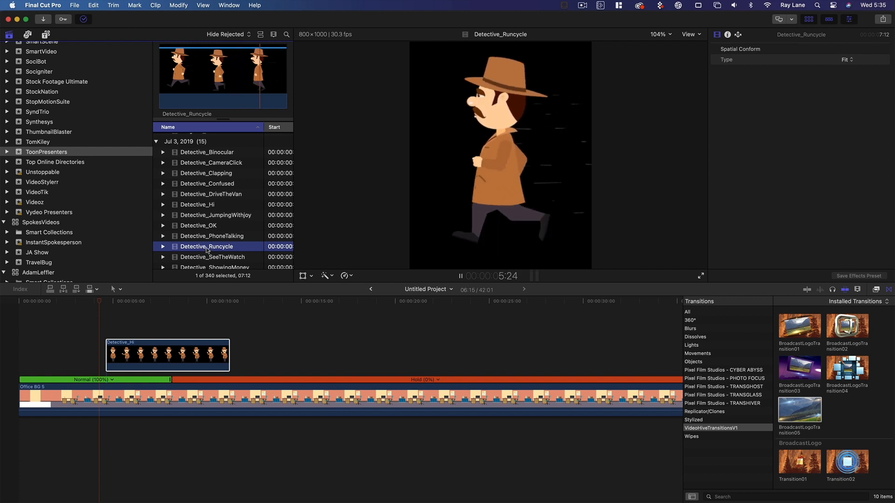
# Step: Connect Detective_Runcycle above Office BG 5 at about 3 seconds and move Detective_Hi to start directly where it ends
pyautogui.moveTo(204, 256); pyautogui.dragTo(86, 317)
pyautogui.moveTo(180, 359); pyautogui.dragTo(295, 359)
# Step: Scrub across the Detective_Runcycle and Detective_Hi clips and play part of the run over the office background
pyautogui.moveTo(107, 305); pyautogui.dragTo(270, 303)
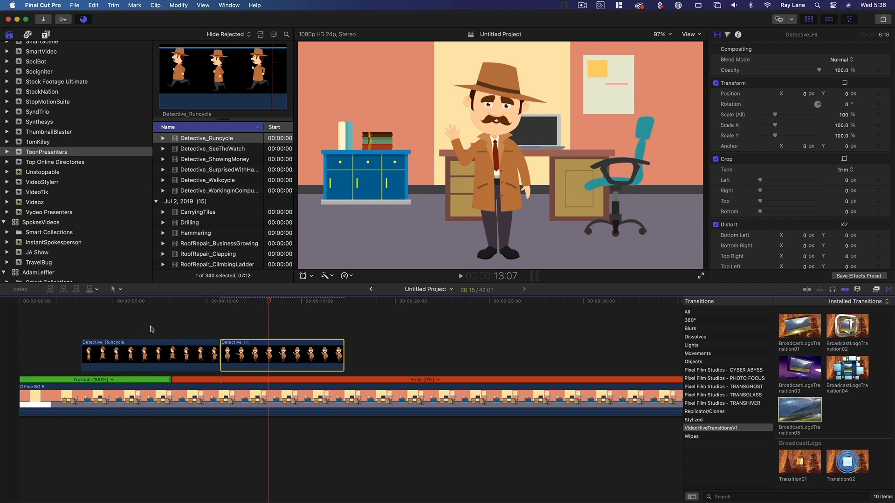
pyautogui.moveTo(157, 303); pyautogui.dragTo(135, 305)
pyautogui.press('space')
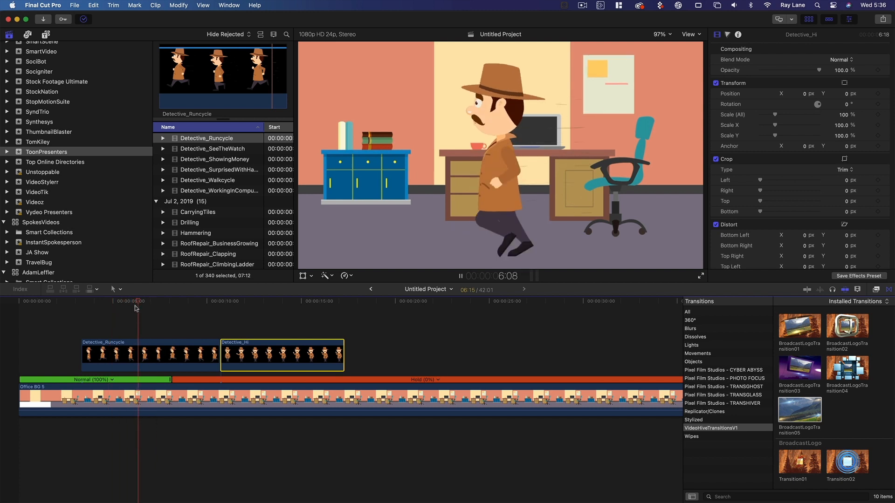
pyautogui.press('space')
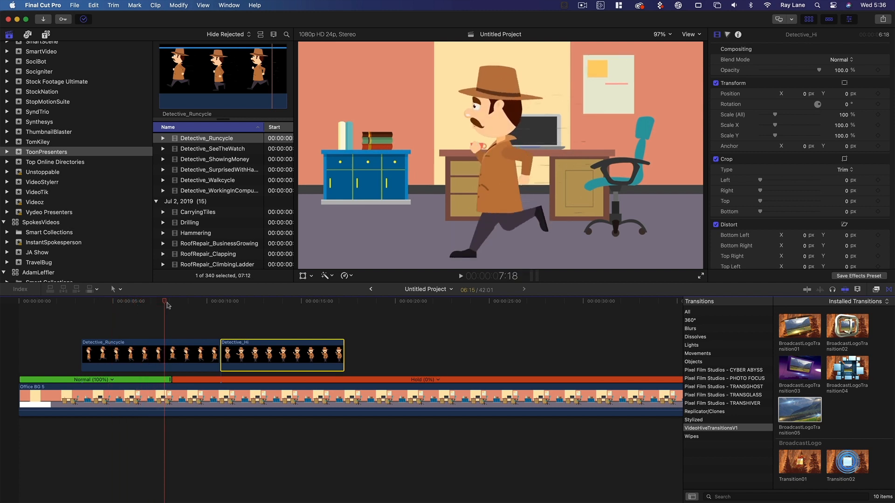
# Step: Shorten the Detective_Runcycle clip on the timeline to a duration of 2:10
pyautogui.click(177, 311)
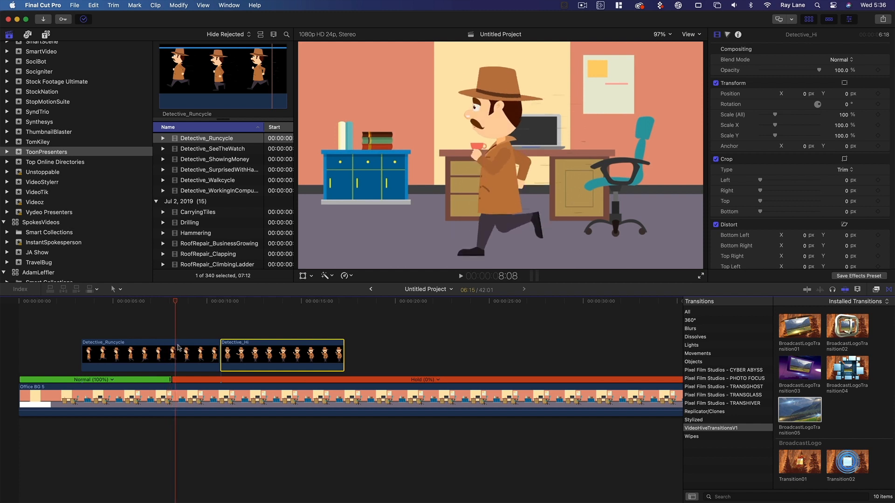
pyautogui.hscroll(1, 87, 355)
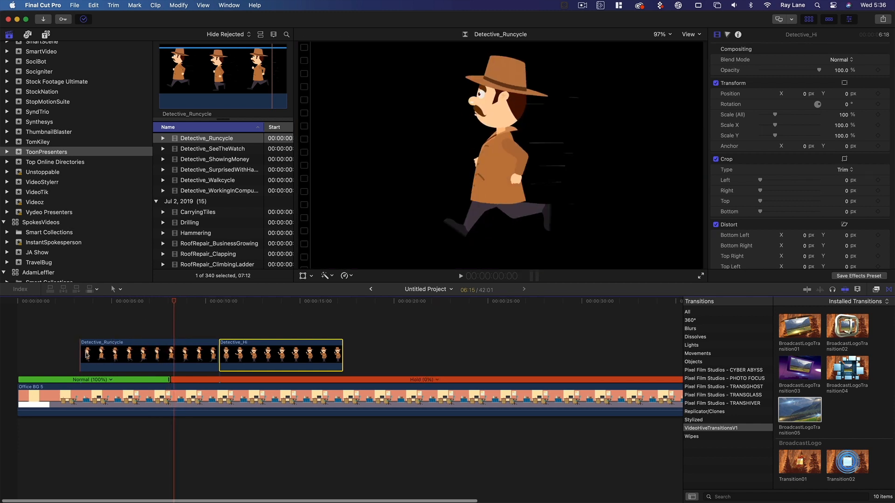
pyautogui.moveTo(81, 354); pyautogui.dragTo(103, 353)
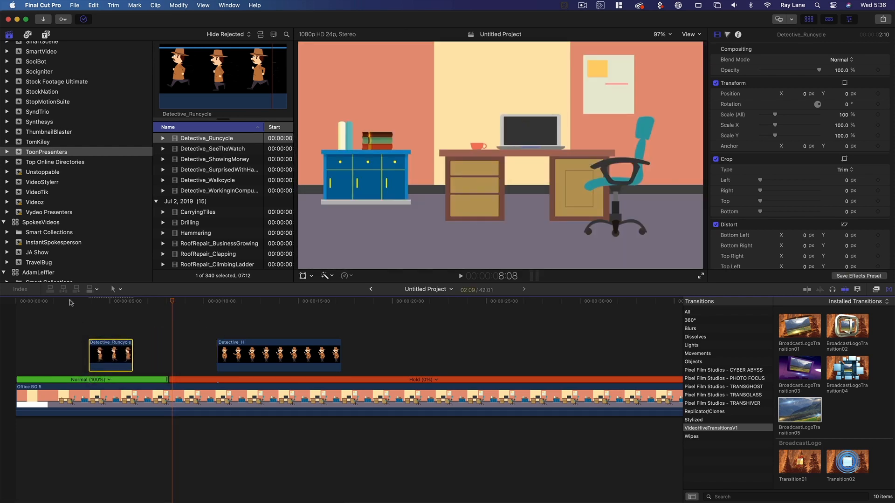
# Step: Move Detective_Runcycle to start at 3:10 and place Detective_Hi directly after it
pyautogui.moveTo(70, 303); pyautogui.dragTo(80, 303)
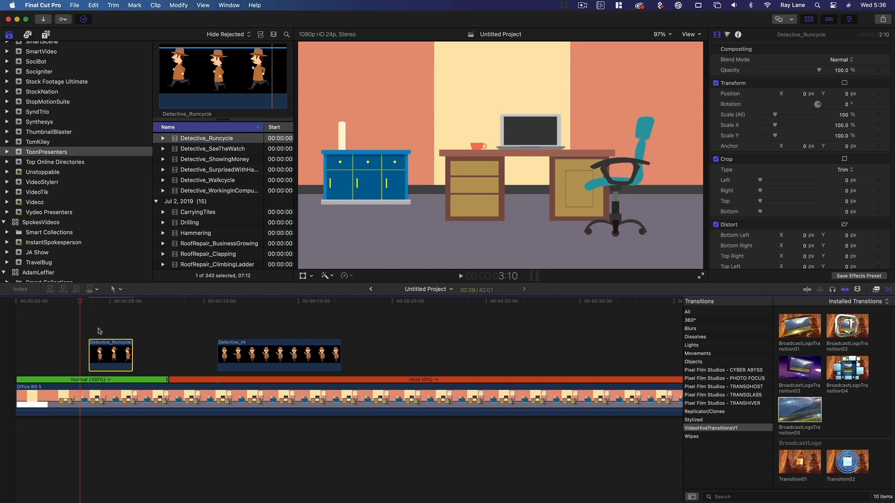
pyautogui.moveTo(100, 358); pyautogui.dragTo(92, 358)
pyautogui.moveTo(279, 357); pyautogui.dragTo(187, 358)
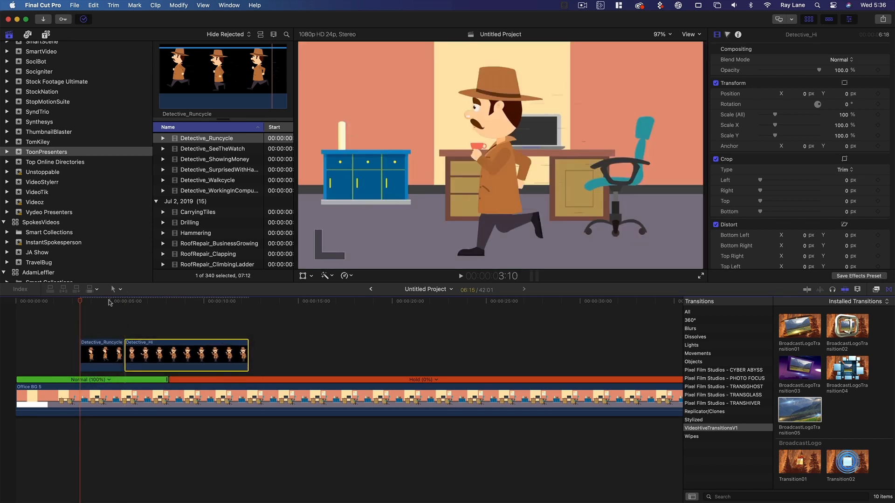
pyautogui.moveTo(110, 303)
pyautogui.mouseDown()
pyautogui.moveTo(183, 305)
pyautogui.moveTo(103, 305)
pyautogui.mouseUp()
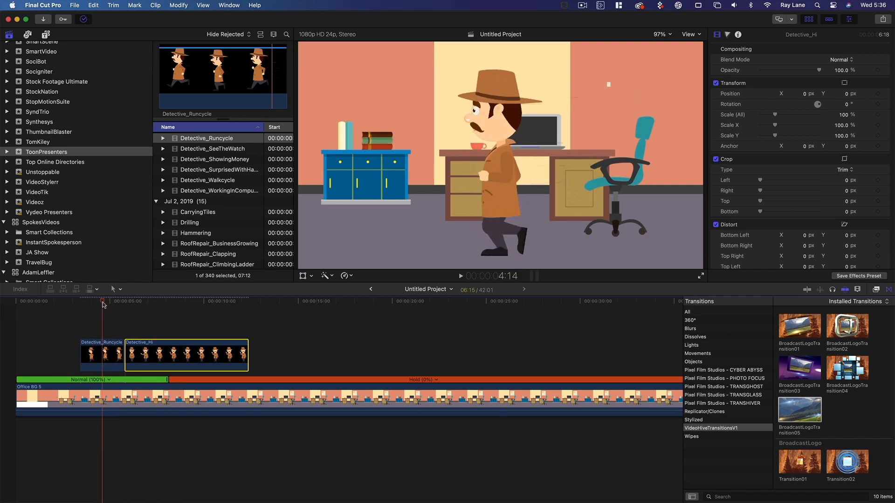
# Step: Add Position keyframes to Detective_Runcycle at its start at 3:10 and at its end at 5:18
pyautogui.click(112, 356)
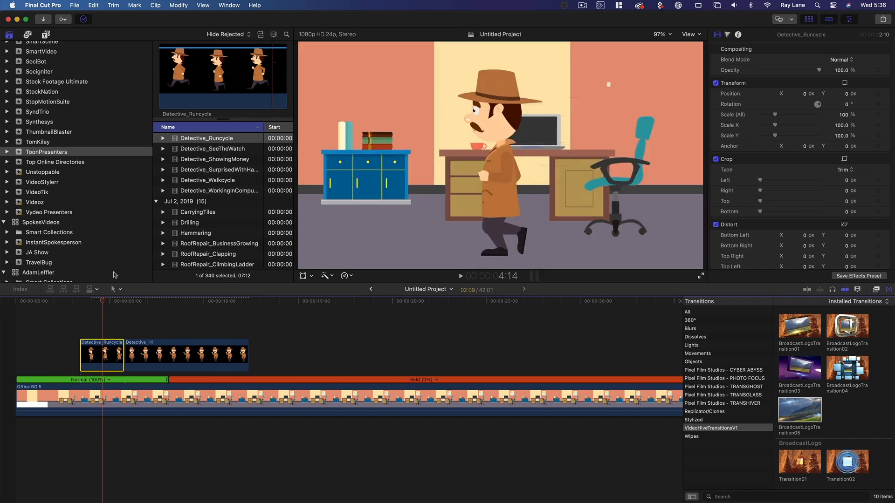
pyautogui.moveTo(101, 306); pyautogui.dragTo(84, 304)
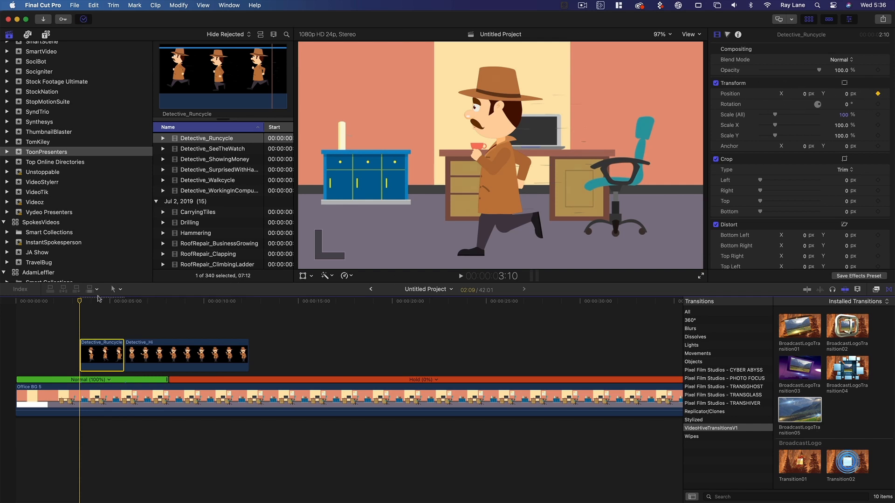
pyautogui.click(124, 301)
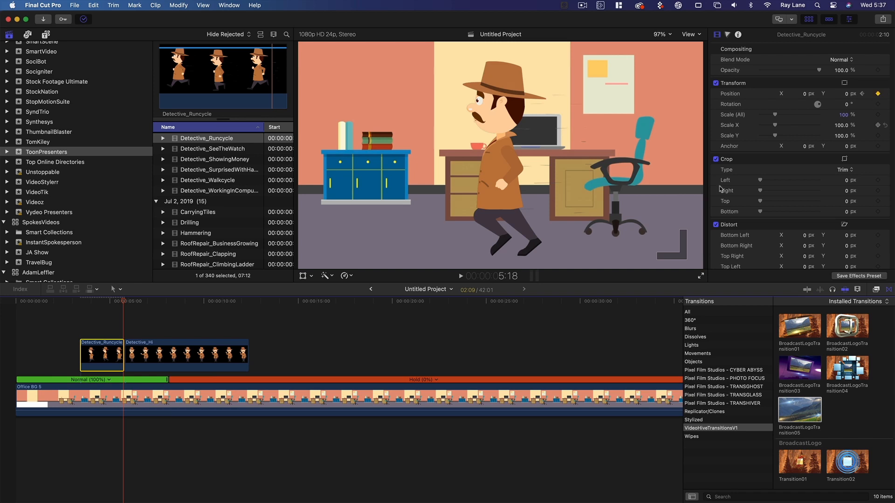
# Step: Set the Position X of Detective_Runcycle to 1244 px at its starting keyframe so the run begins off-screen
pyautogui.moveTo(124, 301); pyautogui.dragTo(83, 307)
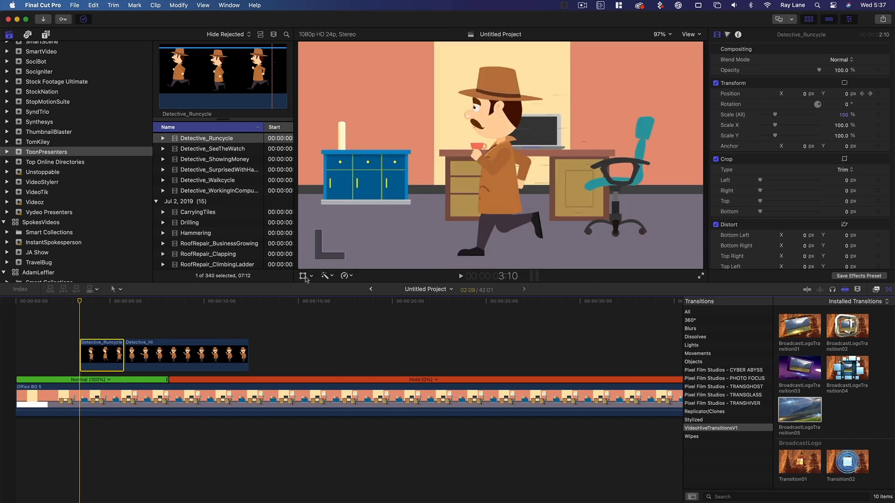
pyautogui.click(303, 276)
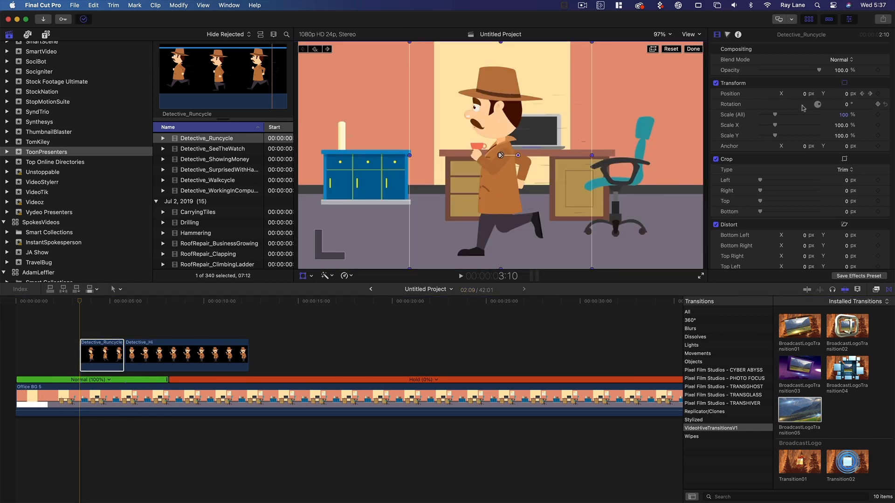
pyautogui.scroll(-1, 807, 102)
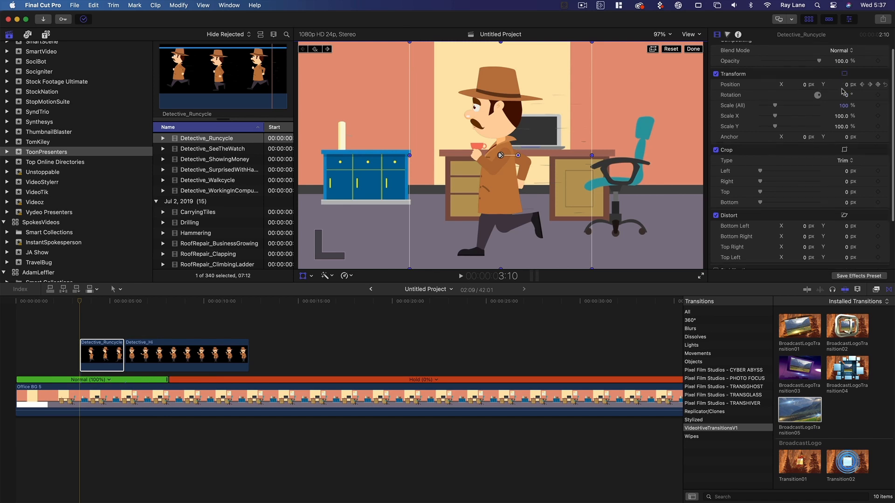
pyautogui.moveTo(848, 86); pyautogui.dragTo(847, 86)
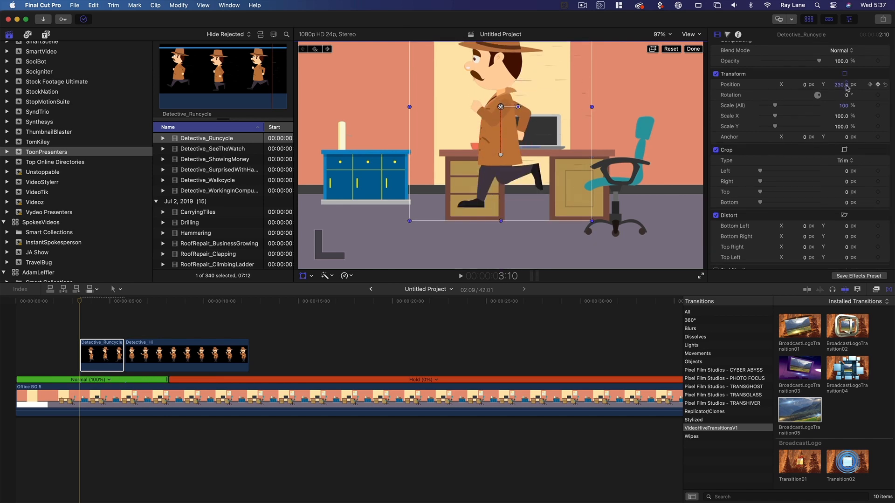
pyautogui.press('super+z')
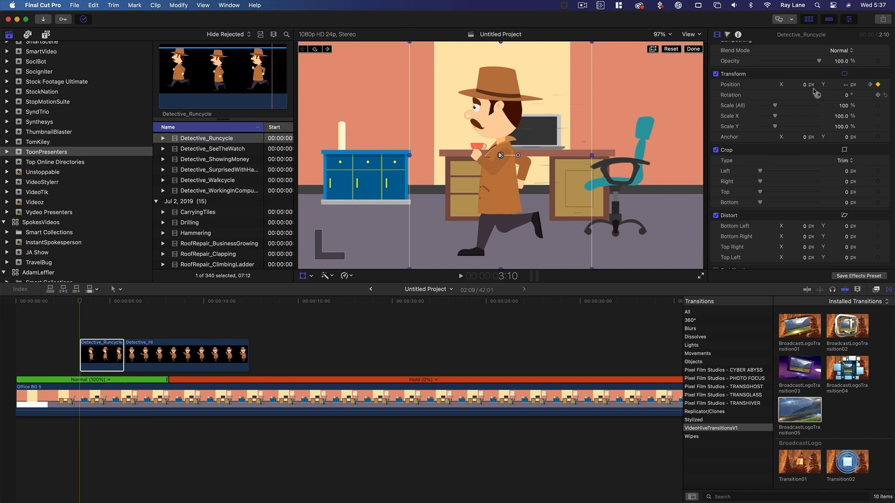
pyautogui.moveTo(806, 86); pyautogui.dragTo(844, 86)
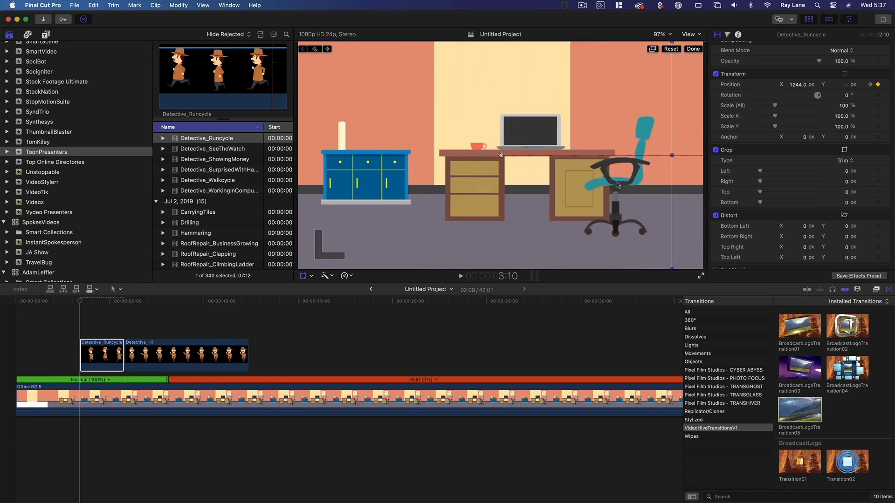
# Step: Play the Detective_Runcycle entrance and its change into Detective_Hi several times to check the movement
pyautogui.press('space')
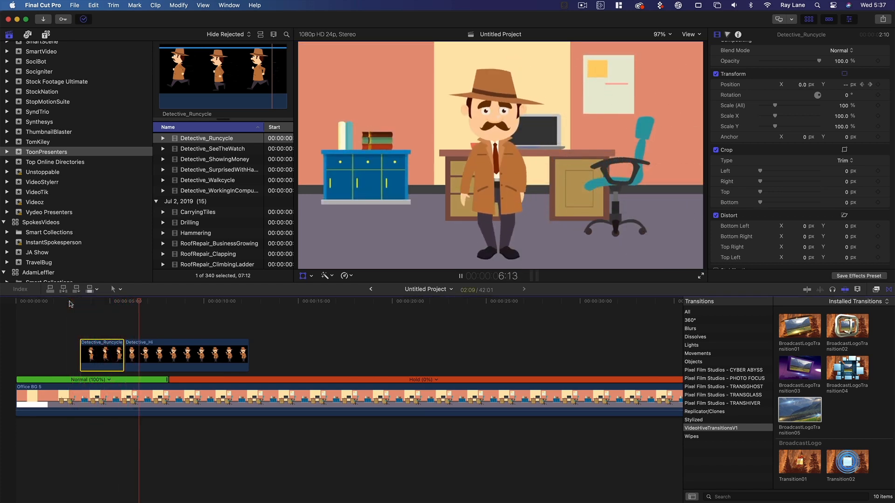
pyautogui.press('space')
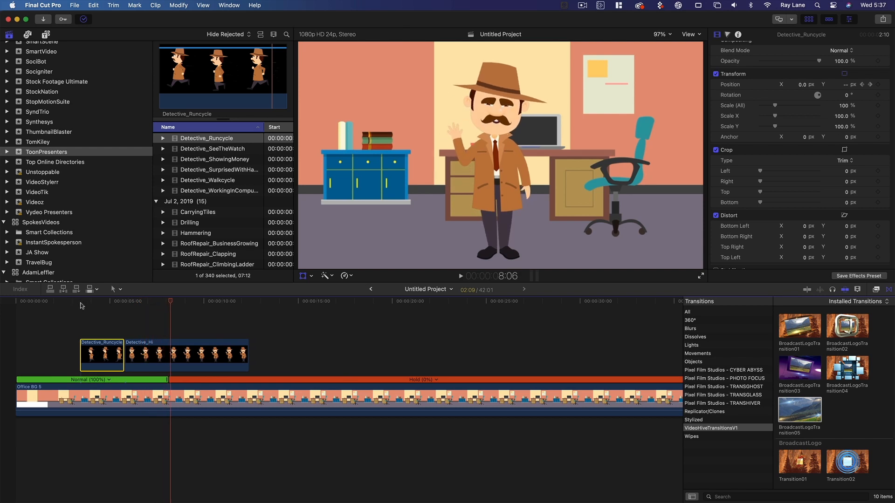
pyautogui.moveTo(89, 306)
pyautogui.mouseDown()
pyautogui.moveTo(111, 303)
pyautogui.moveTo(80, 303)
pyautogui.mouseUp()
pyautogui.press('space')
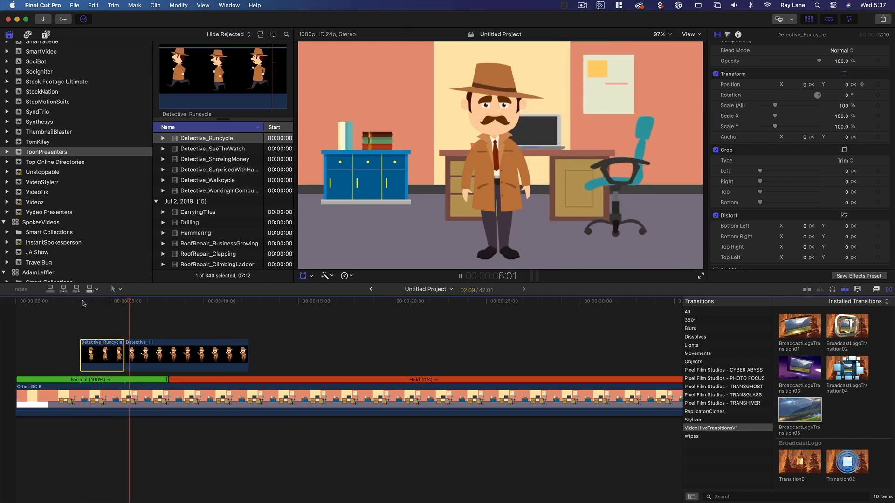
pyautogui.press('space')
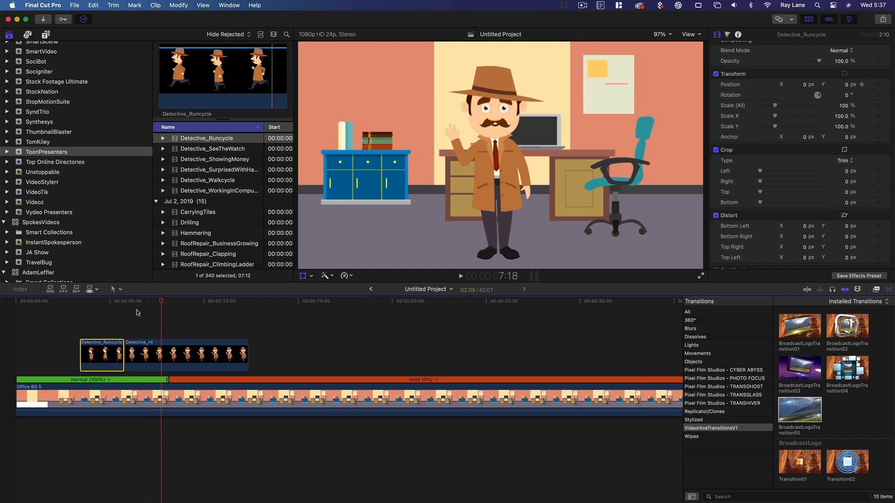
pyautogui.click(71, 301)
pyautogui.press('space')
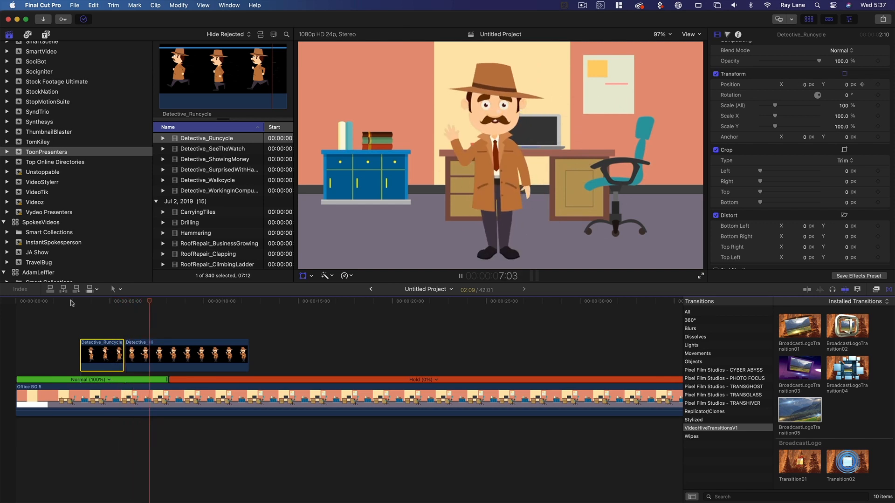
pyautogui.press('space')
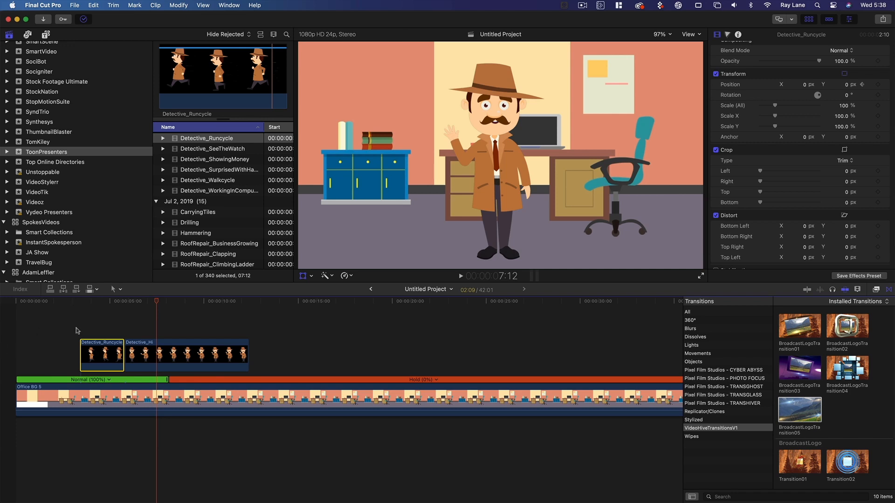
# Step: Connect the full Detective_OK clip above Office BG 5 at about 20 seconds, leaving a gap after Detective_Hi
pyautogui.moveTo(186, 304); pyautogui.dragTo(254, 308)
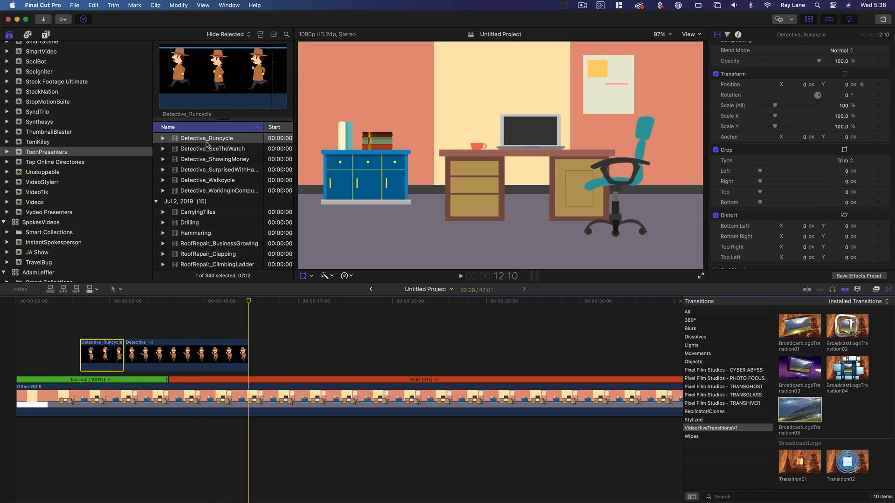
pyautogui.scroll(5, 217, 147)
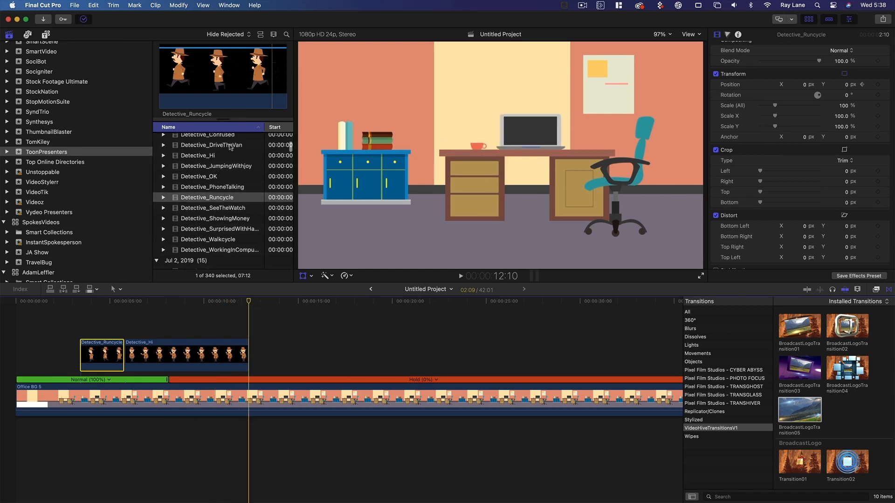
pyautogui.scroll(5, 228, 154)
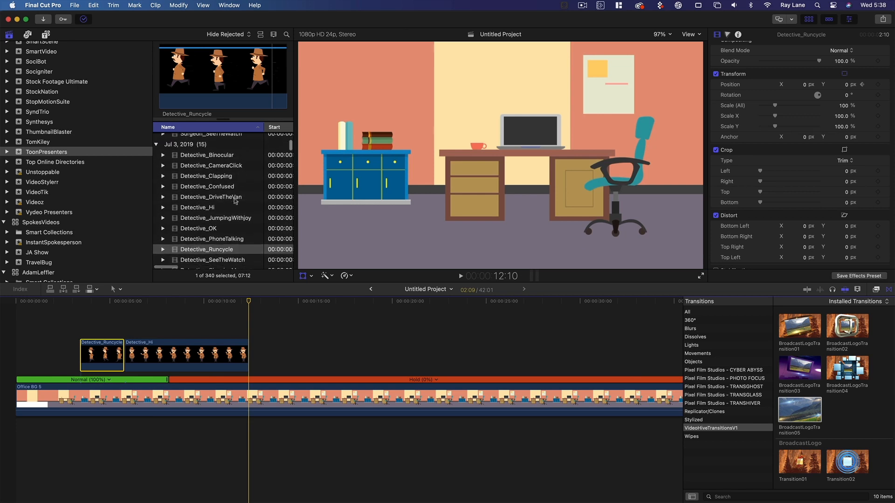
pyautogui.scroll(-3, 235, 200)
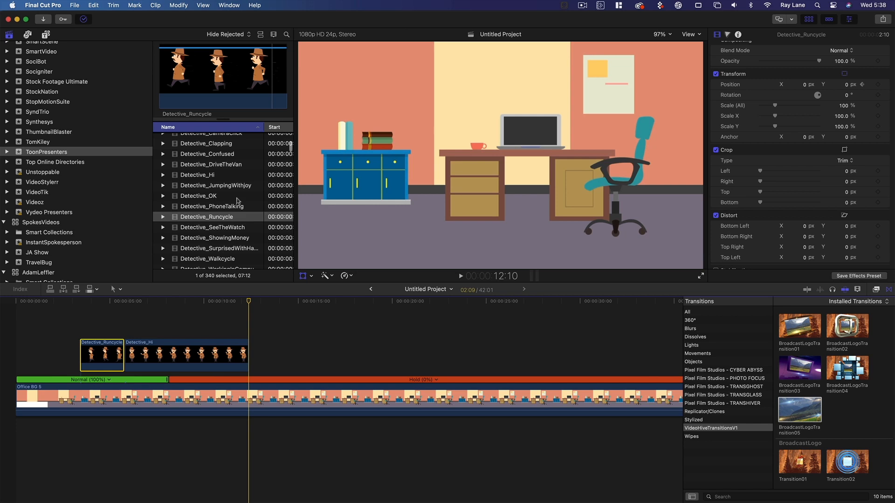
pyautogui.scroll(-2, 237, 202)
pyautogui.click(207, 176)
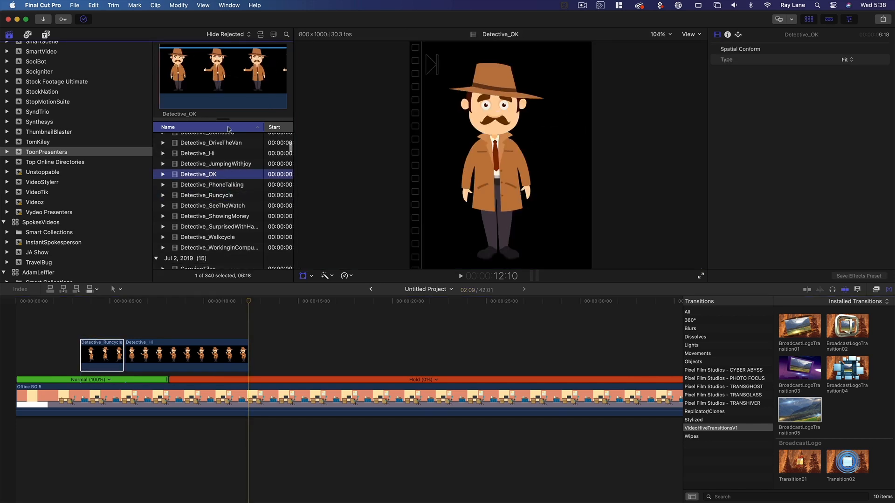
pyautogui.moveTo(229, 69); pyautogui.dragTo(258, 69)
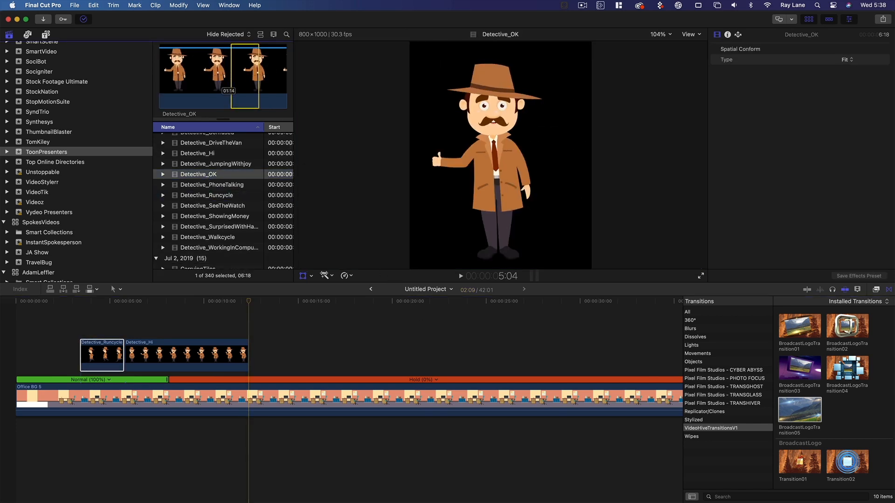
pyautogui.moveTo(324, 275); pyautogui.dragTo(158, 87)
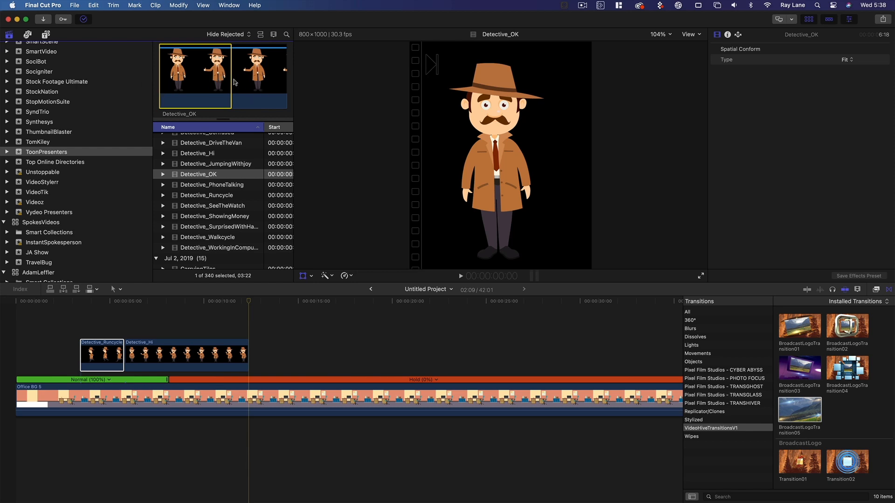
pyautogui.click(231, 80)
pyautogui.moveTo(231, 81); pyautogui.dragTo(403, 350)
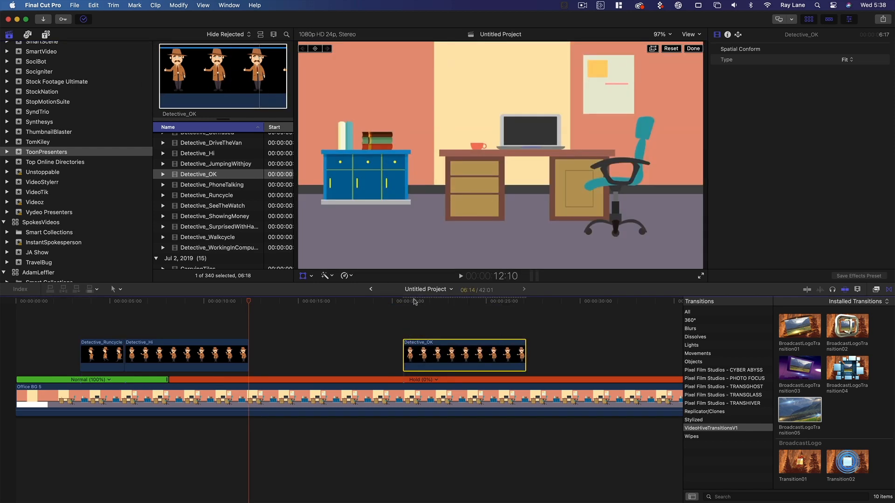
# Step: Connect Detective_SeeTheWatch directly after Detective_Hi and move Detective_OK to start right where it ends
pyautogui.moveTo(415, 302); pyautogui.dragTo(524, 304)
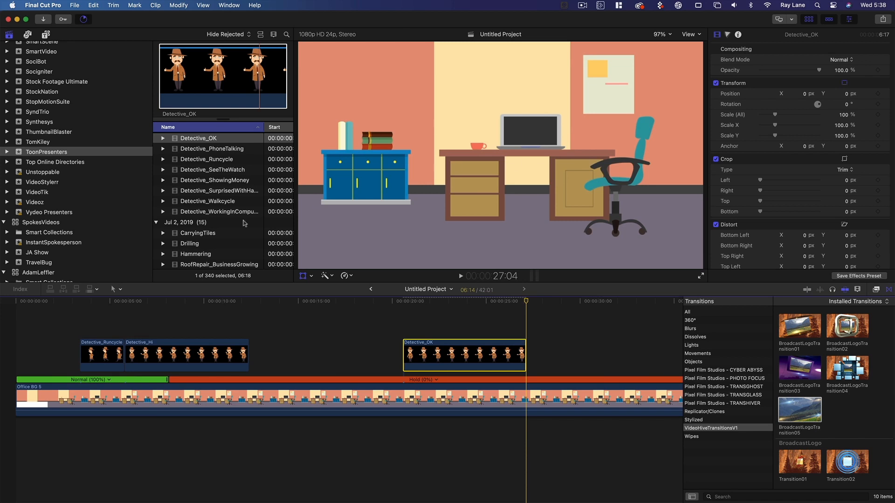
pyautogui.click(230, 149)
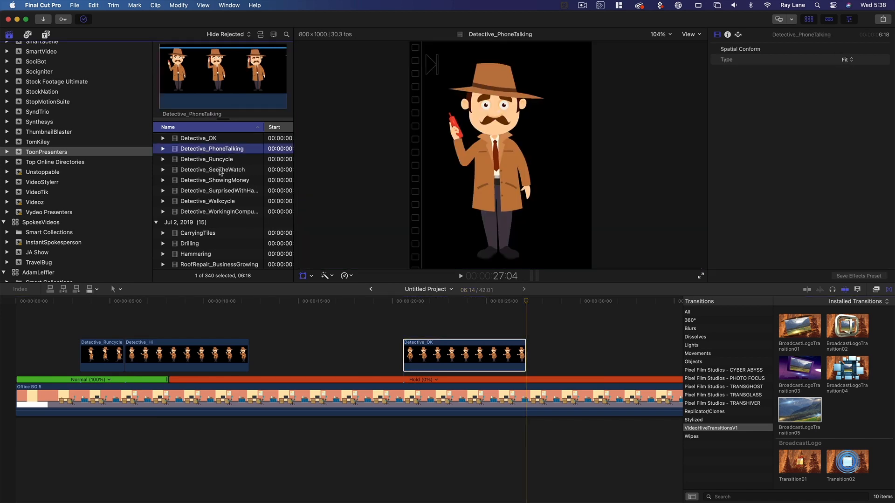
pyautogui.click(221, 172)
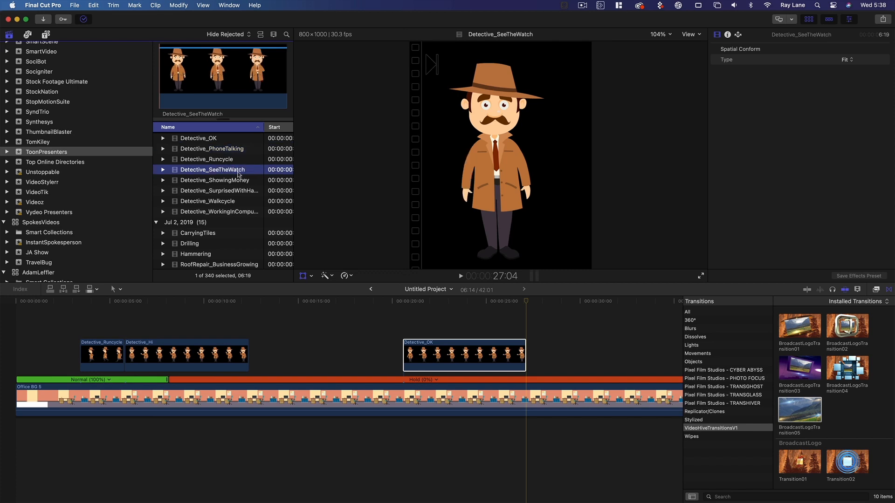
pyautogui.press('space')
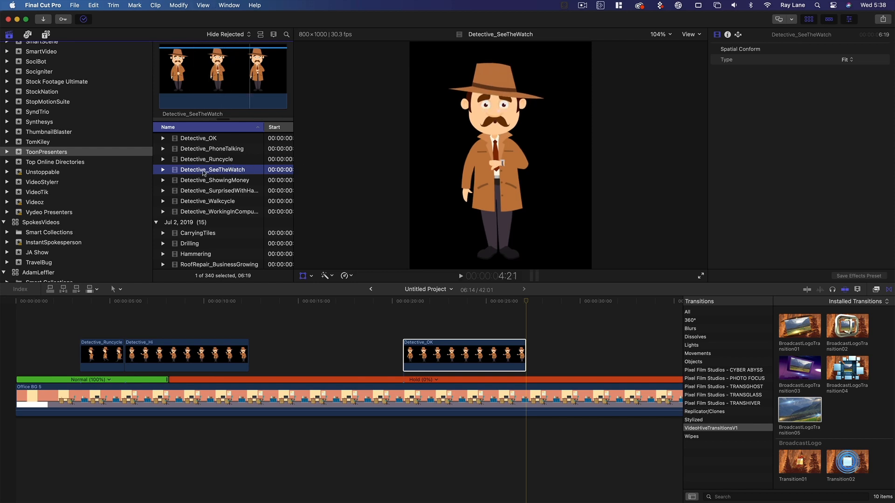
pyautogui.moveTo(262, 271); pyautogui.dragTo(259, 326)
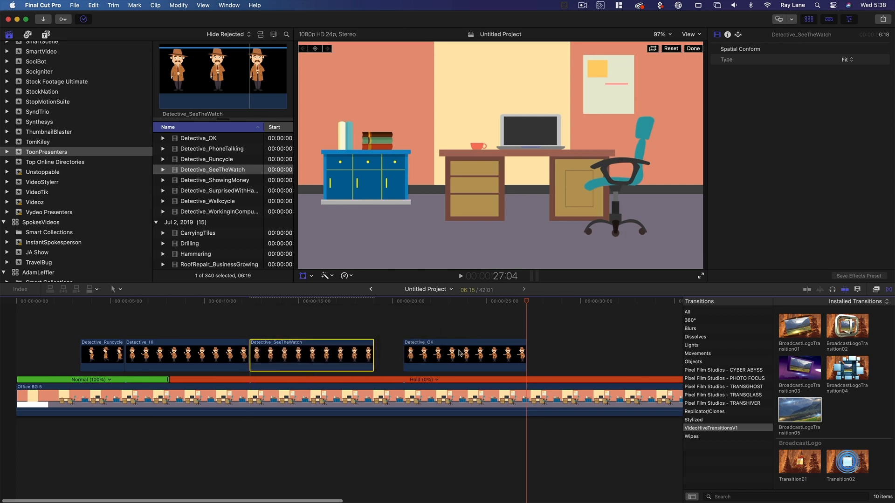
pyautogui.moveTo(460, 353); pyautogui.dragTo(436, 354)
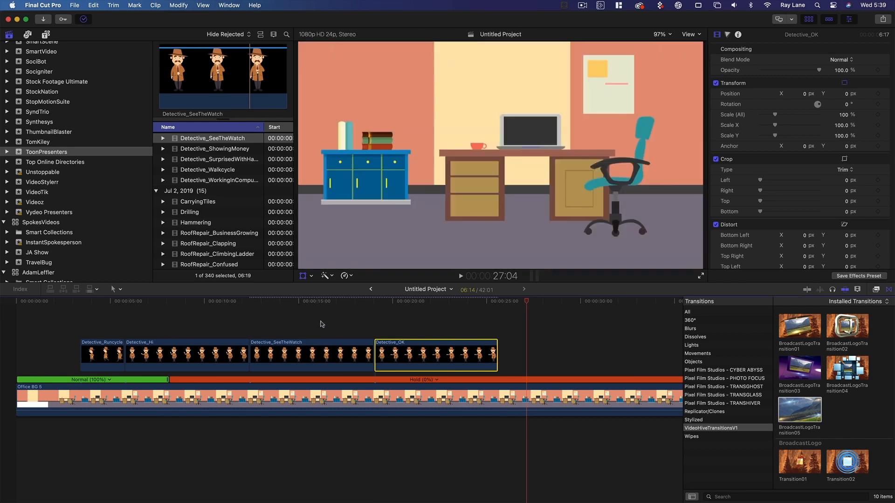
# Step: Insert the full Detective_ShowingMoney clip between Detective_Hi and Detective_SeeTheWatch, keeping all the detective clips back to back
pyautogui.moveTo(322, 325); pyautogui.dragTo(412, 354)
pyautogui.moveTo(339, 353); pyautogui.dragTo(492, 353)
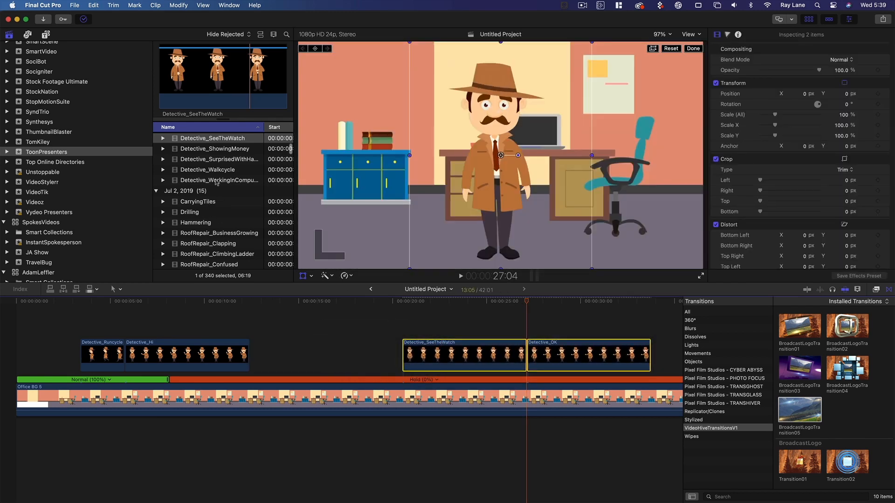
pyautogui.scroll(2, 219, 179)
pyautogui.click(235, 166)
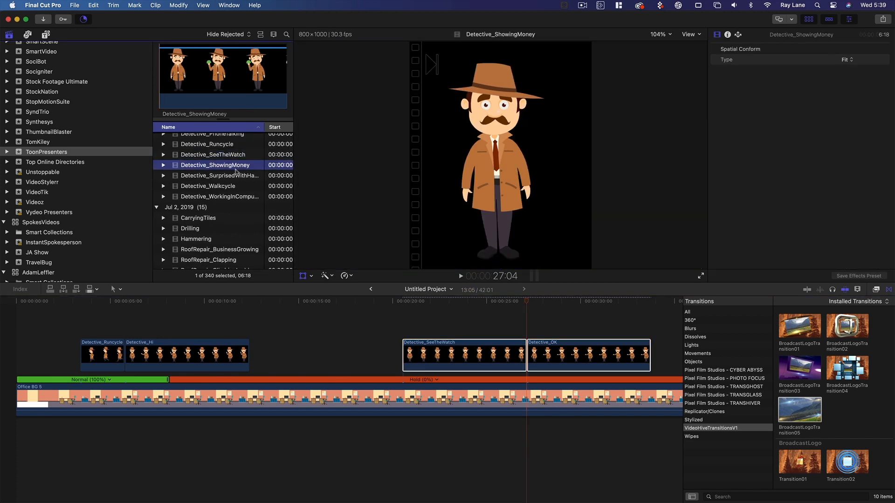
pyautogui.press('space')
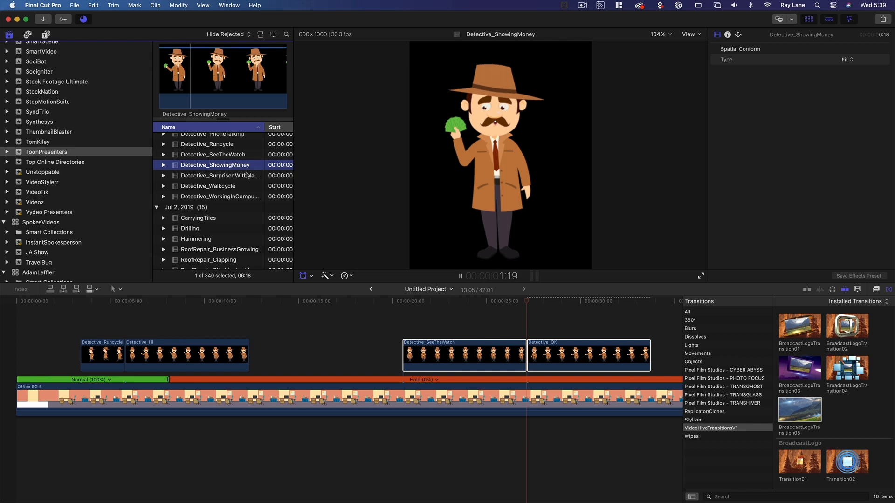
pyautogui.press('space')
pyautogui.hscroll(2, 239, 175)
pyautogui.scroll(1, 238, 175)
pyautogui.moveTo(228, 173); pyautogui.dragTo(539, 358)
# Step: Play the project from the start through the Detective_OK clip to check the sequence
pyautogui.click(84, 302)
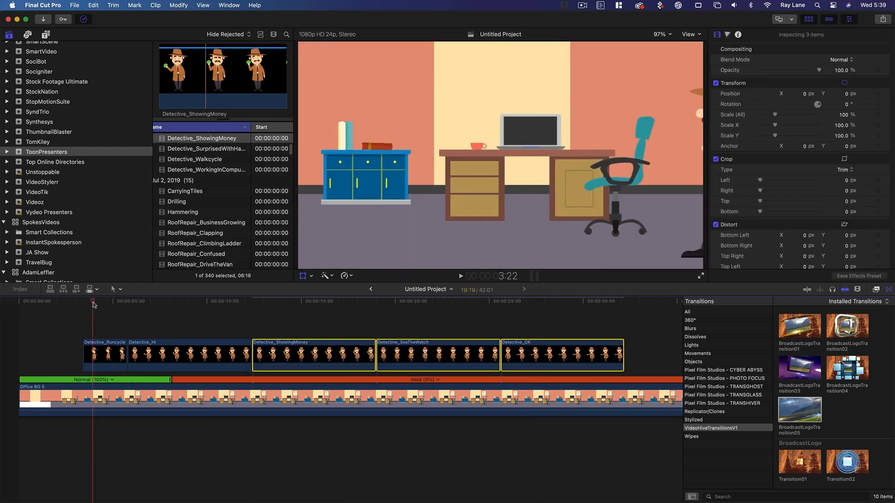
pyautogui.press('Home')
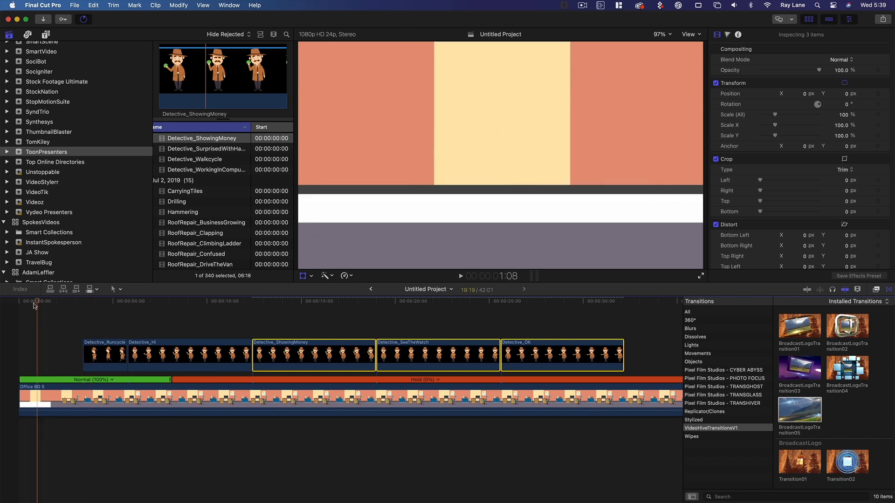
pyautogui.press('space')
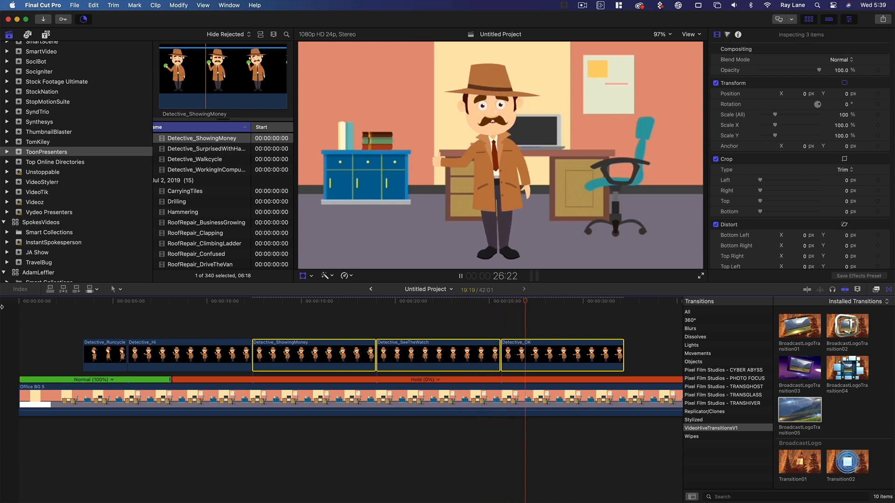
pyautogui.press('space')
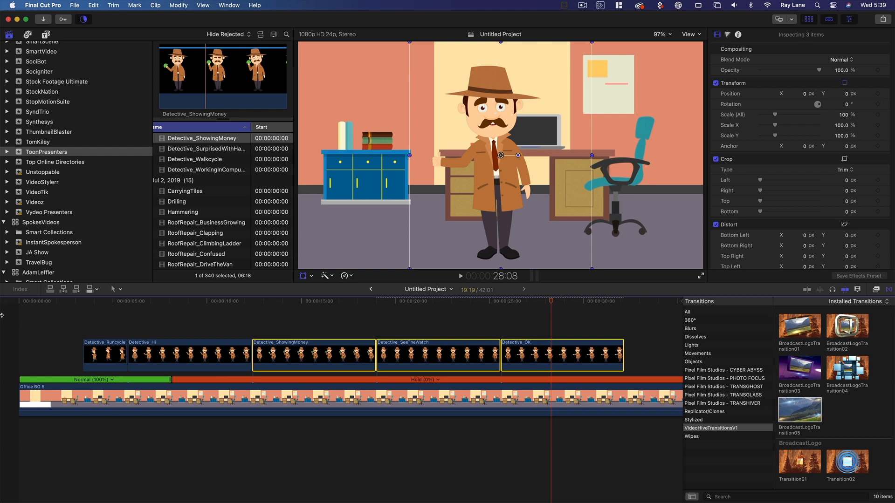
# Step: Open a gap before Detective_SeeTheWatch and place a duplicate of Detective_ShowingMoney above it, starting where the original ends
pyautogui.moveTo(324, 303)
pyautogui.mouseDown()
pyautogui.moveTo(237, 305)
pyautogui.moveTo(394, 309)
pyautogui.moveTo(303, 315)
pyautogui.moveTo(321, 312)
pyautogui.mouseUp()
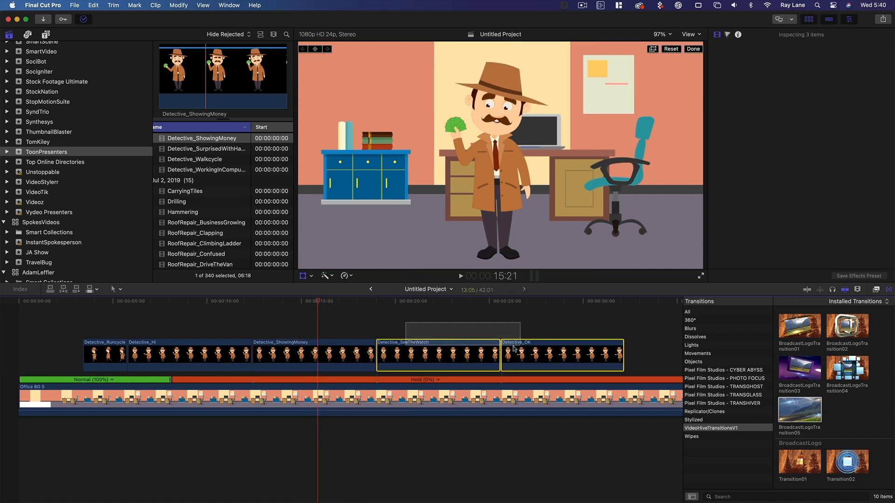
pyautogui.moveTo(466, 353); pyautogui.dragTo(558, 355)
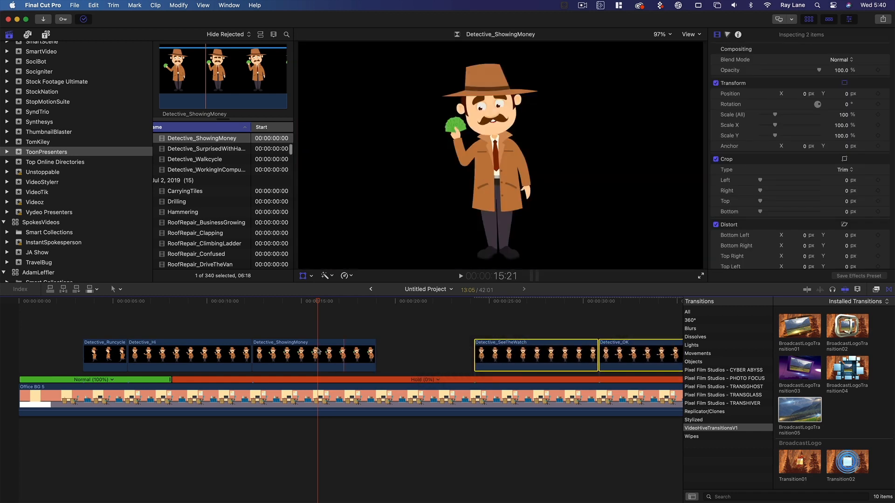
pyautogui.click(315, 352)
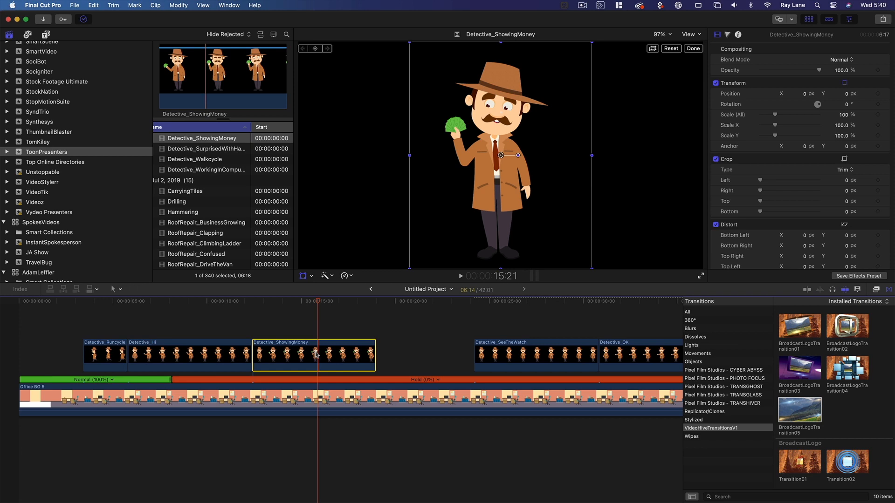
pyautogui.moveTo(316, 357); pyautogui.dragTo(442, 322)
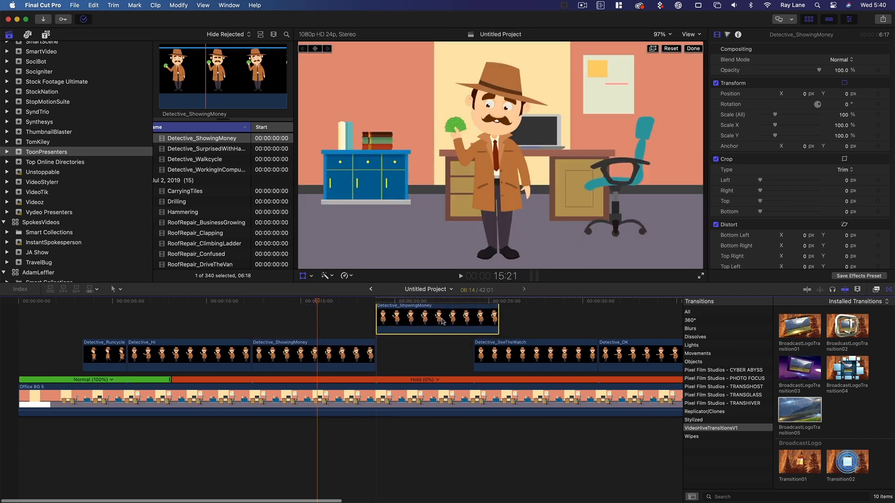
pyautogui.scroll(3, 431, 325)
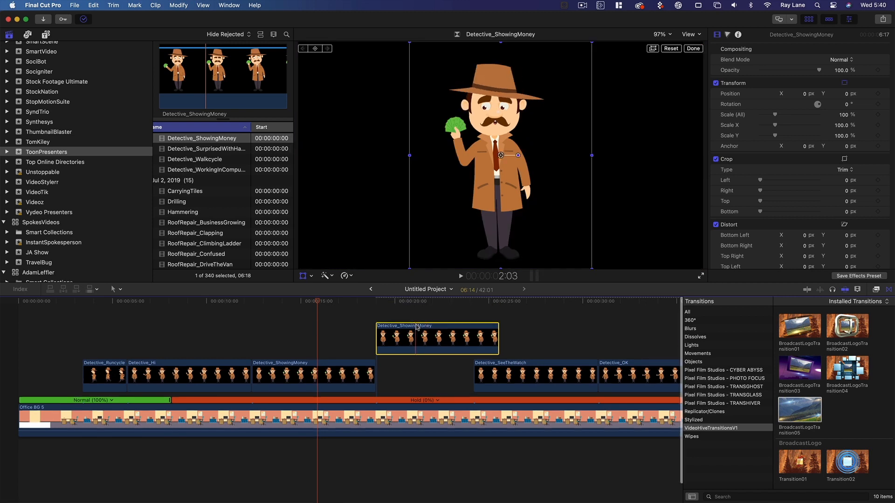
pyautogui.hscroll(1, 431, 344)
pyautogui.hscroll(1, 432, 344)
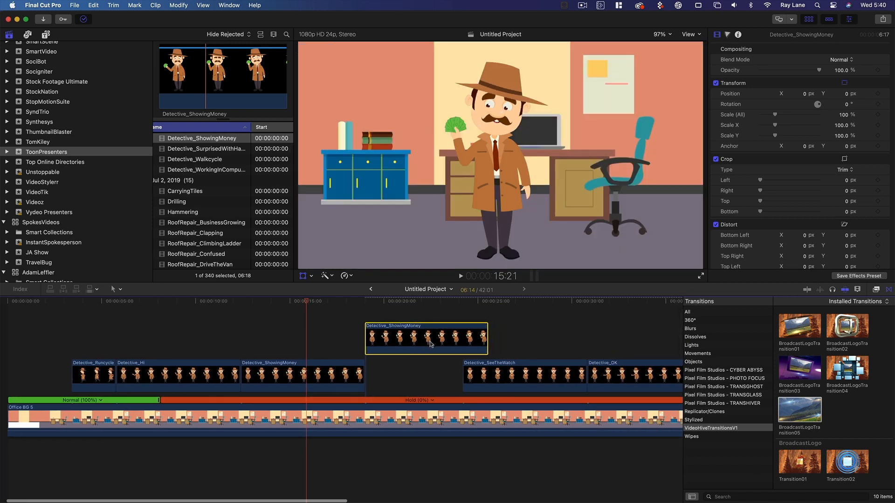
# Step: Set the duplicate Detective_ShowingMoney clip's custom speed direction to Reverse
pyautogui.rightClick(432, 345)
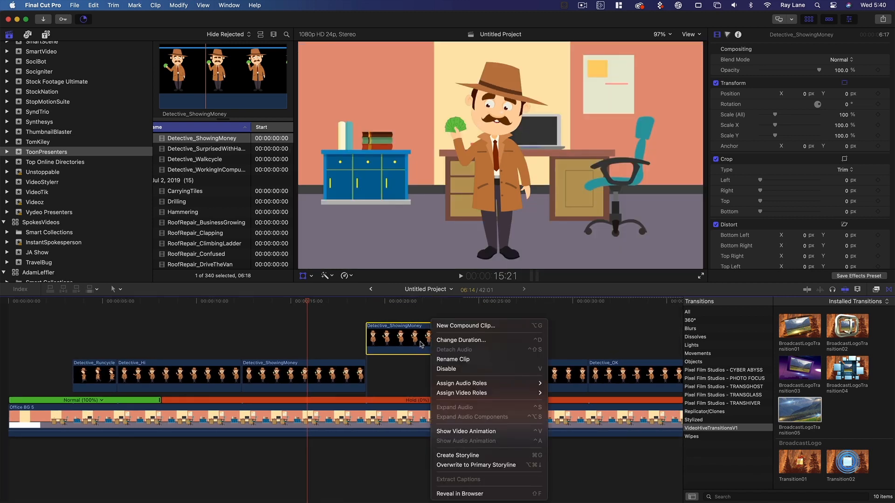
pyautogui.click(415, 344)
pyautogui.hscroll(-1, 415, 344)
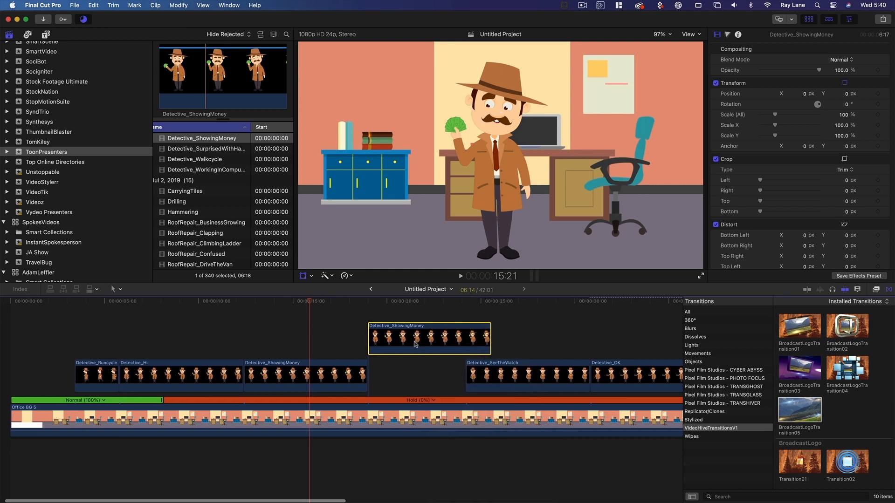
pyautogui.press('super+r')
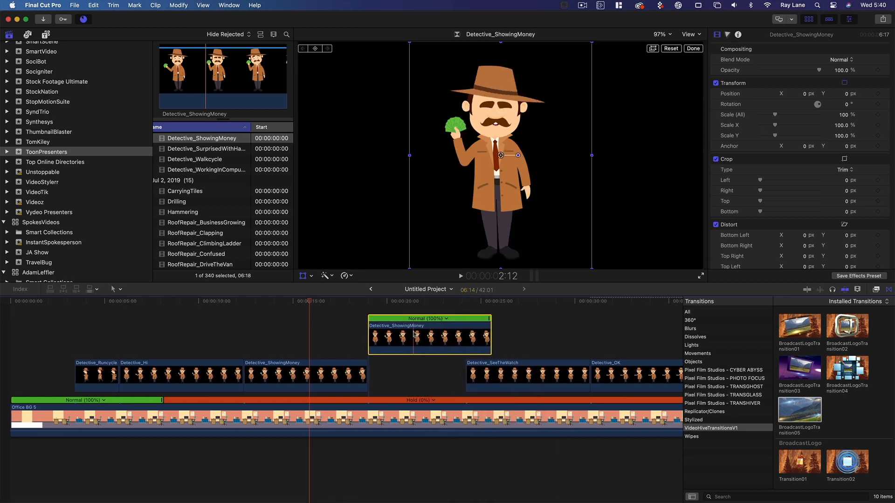
pyautogui.click(446, 319)
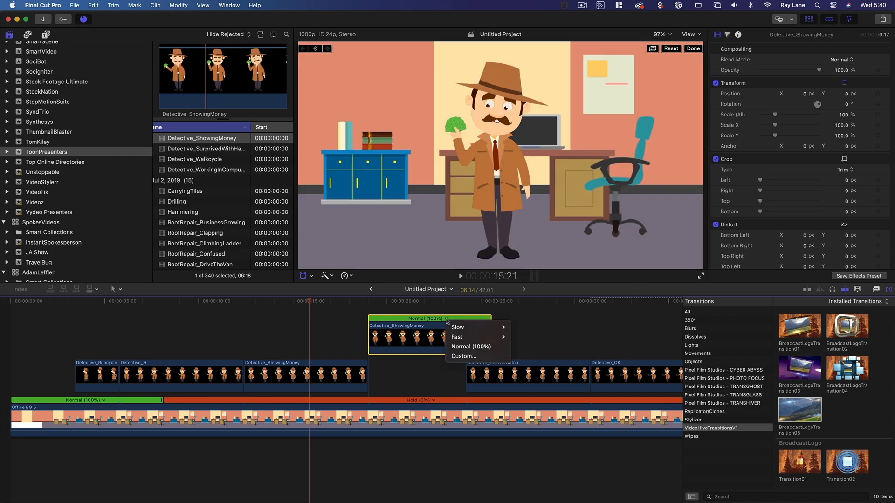
pyautogui.click(462, 356)
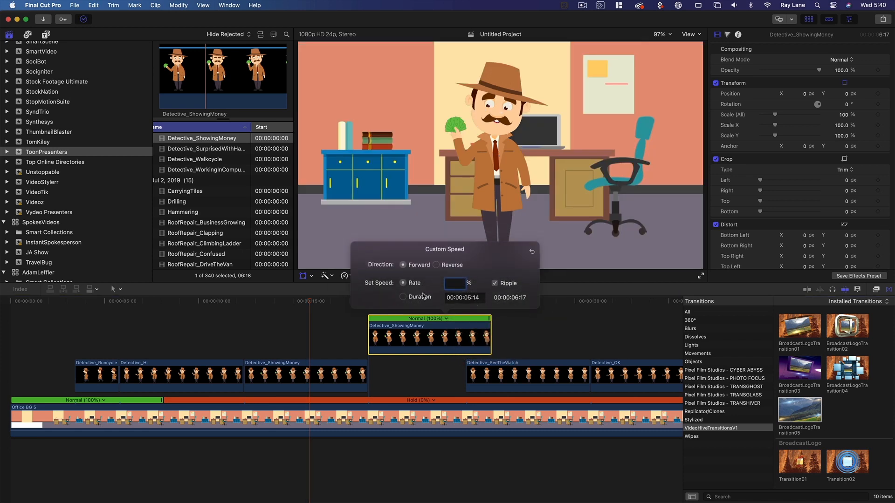
pyautogui.click(437, 267)
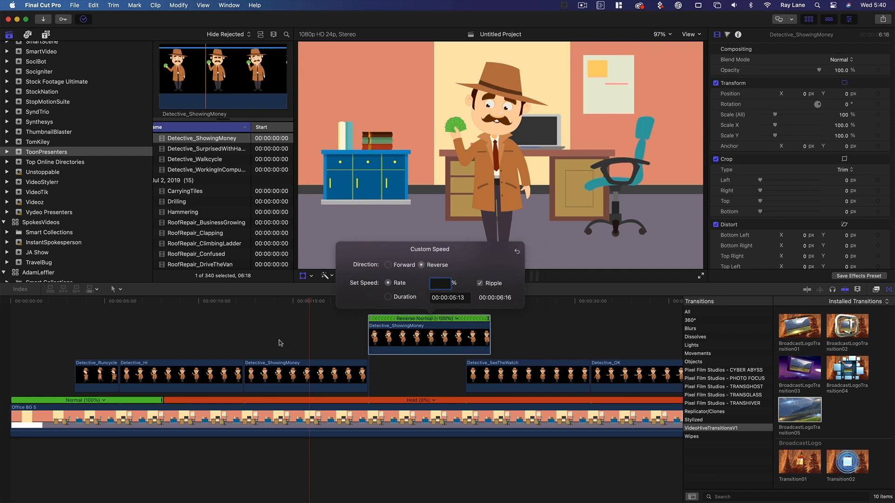
pyautogui.click(322, 341)
# Step: Start Detective_SeeTheWatch and Detective_OK where the reversed Detective_ShowingMoney ends, and lower the reversed clip into the same row as the others
pyautogui.moveTo(386, 304); pyautogui.dragTo(490, 311)
pyautogui.moveTo(546, 340); pyautogui.dragTo(620, 382)
pyautogui.moveTo(420, 336); pyautogui.dragTo(421, 373)
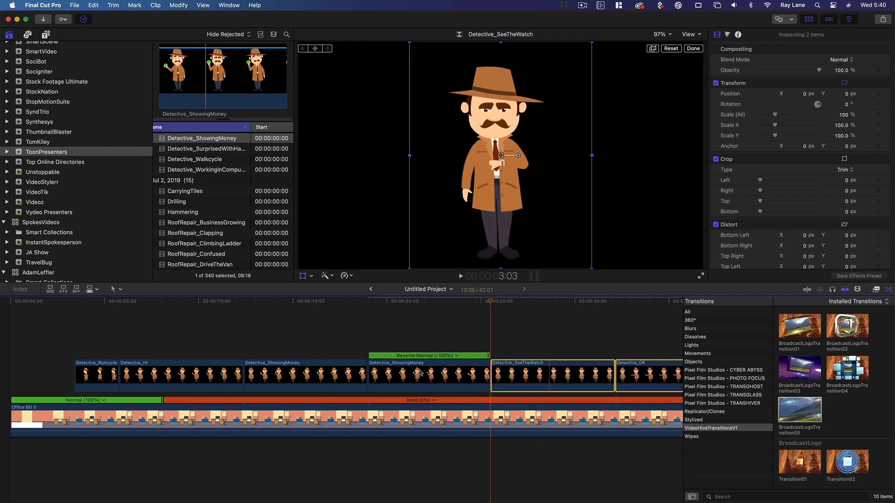
# Step: Play the join between the forward and reversed Detective_ShowingMoney clips
pyautogui.click(333, 305)
pyautogui.press('space')
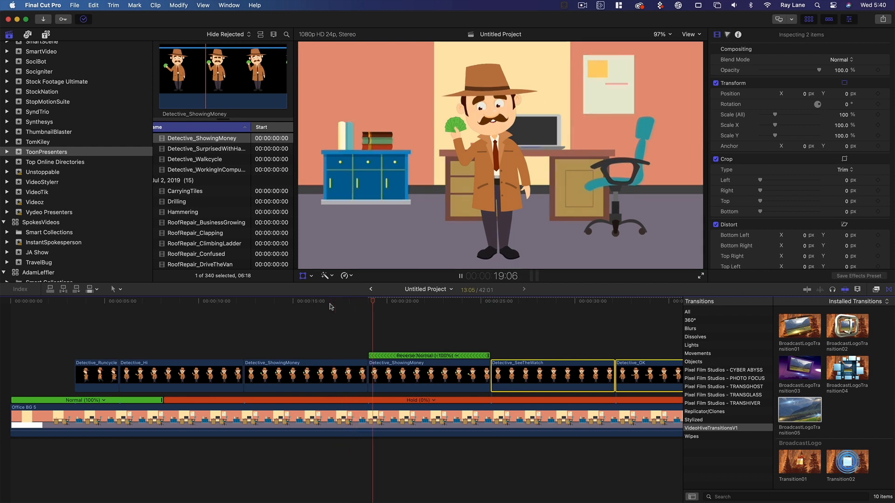
pyautogui.press('space')
# Step: Trim the start of the reversed Detective_ShowingMoney to 20:10 and move it back against the end of the forward clip
pyautogui.hscroll(1, 329, 306)
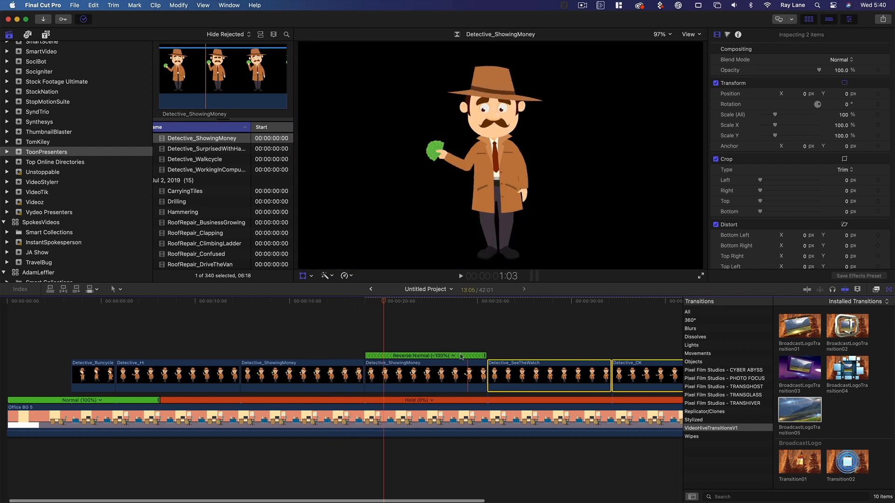
pyautogui.click(435, 302)
pyautogui.moveTo(436, 306); pyautogui.dragTo(395, 306)
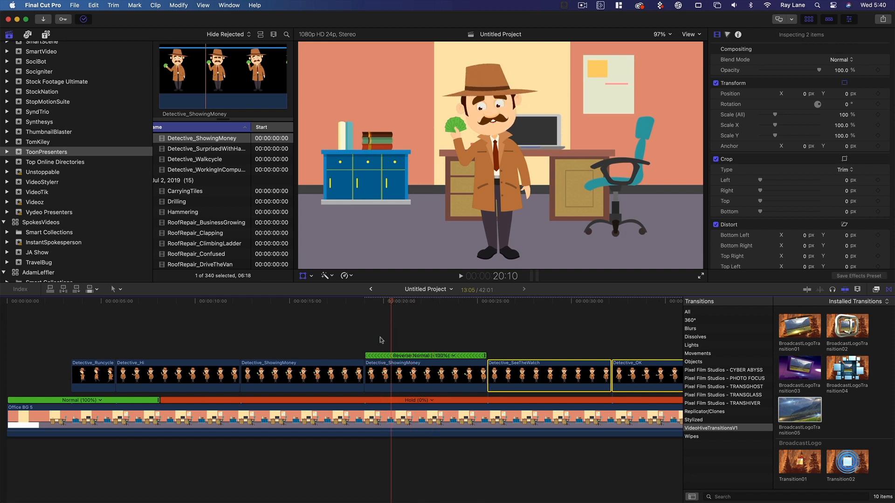
pyautogui.moveTo(367, 376); pyautogui.dragTo(396, 380)
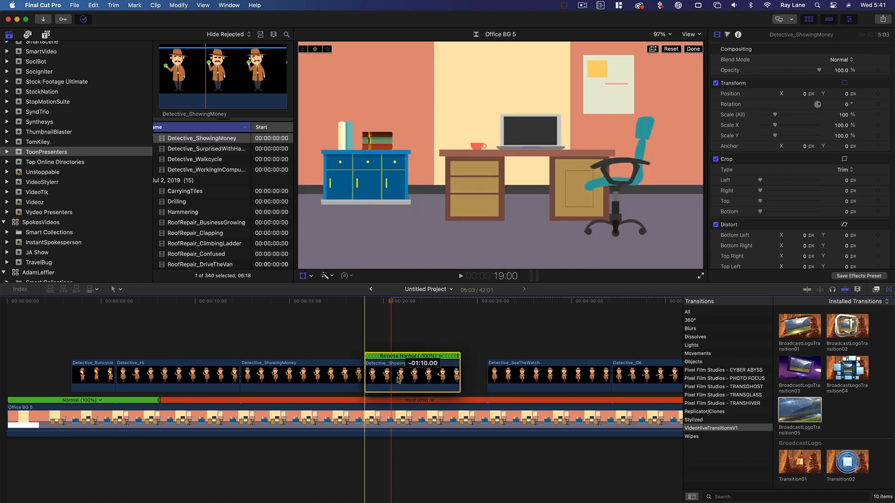
# Step: Trim the end of the forward Detective_ShowingMoney to 17:12 and move the reversed clip to start there
pyautogui.click(250, 305)
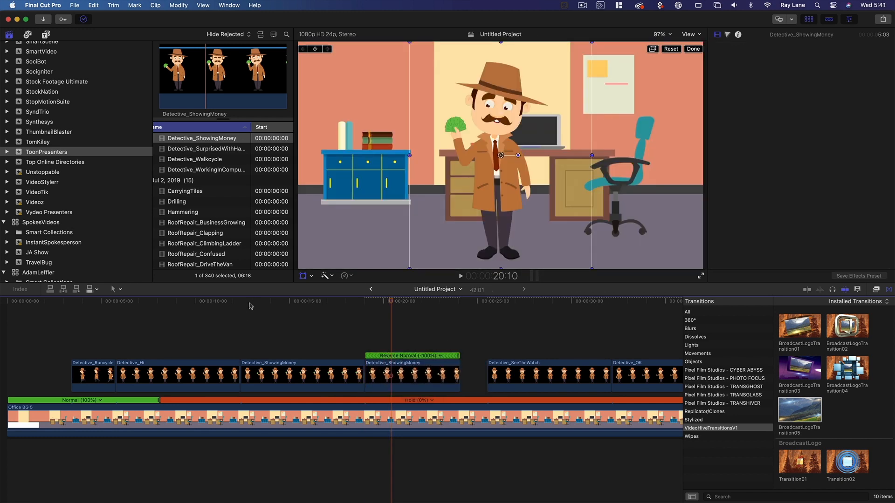
pyautogui.moveTo(245, 302); pyautogui.dragTo(334, 311)
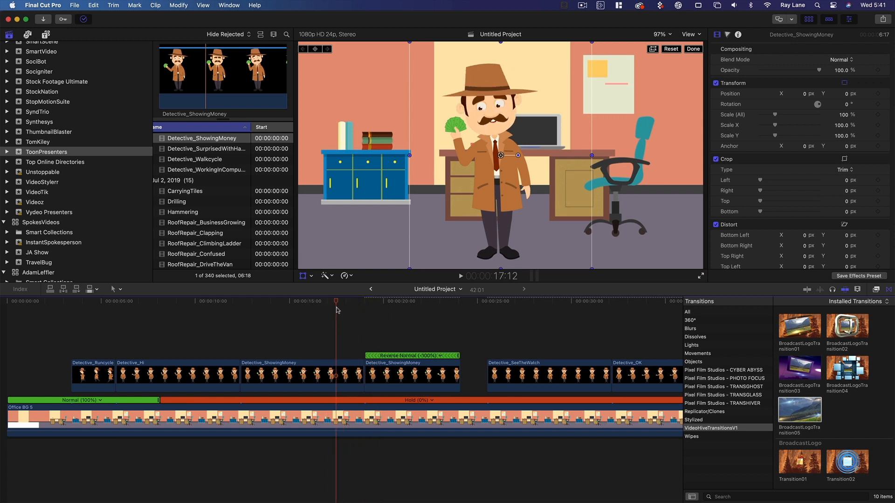
pyautogui.moveTo(363, 366)
pyautogui.mouseDown()
pyautogui.moveTo(336, 368)
pyautogui.moveTo(360, 373)
pyautogui.mouseUp()
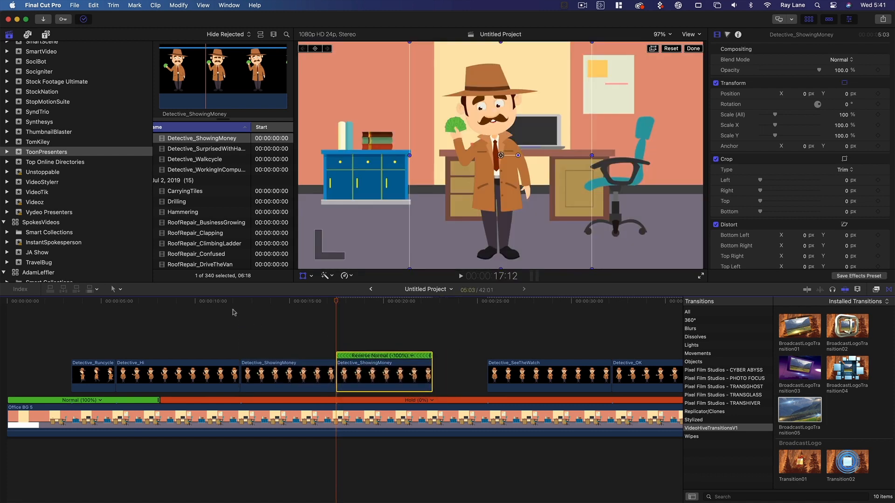
# Step: Play the shortened money sequence, move Detective_SeeTheWatch directly after the reversed Detective_ShowingMoney, and play across that join
pyautogui.click(235, 308)
pyautogui.press('space')
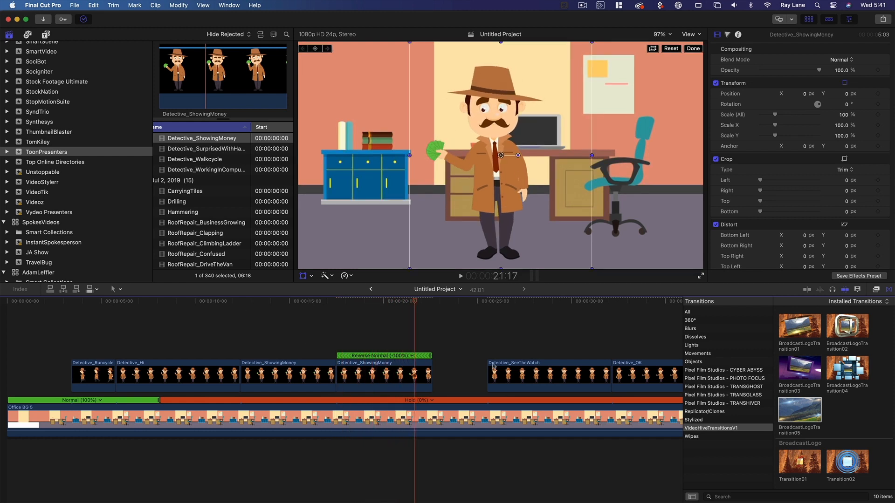
pyautogui.moveTo(501, 372); pyautogui.dragTo(446, 371)
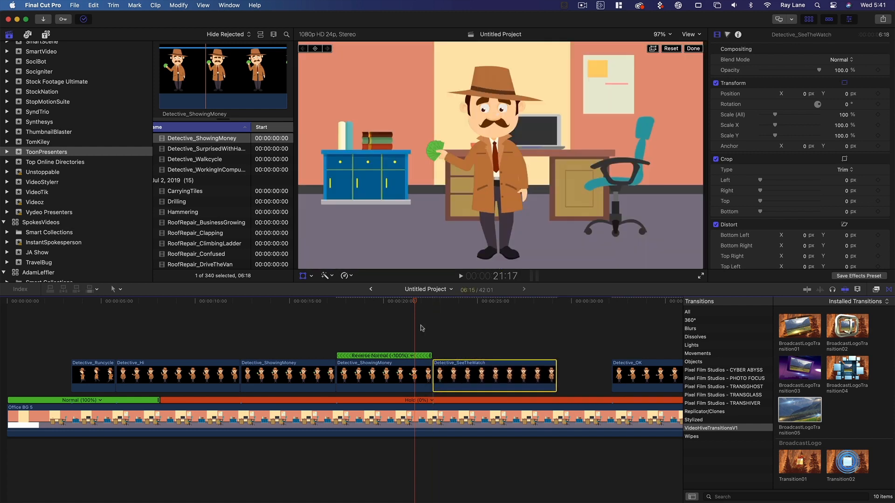
pyautogui.press('space')
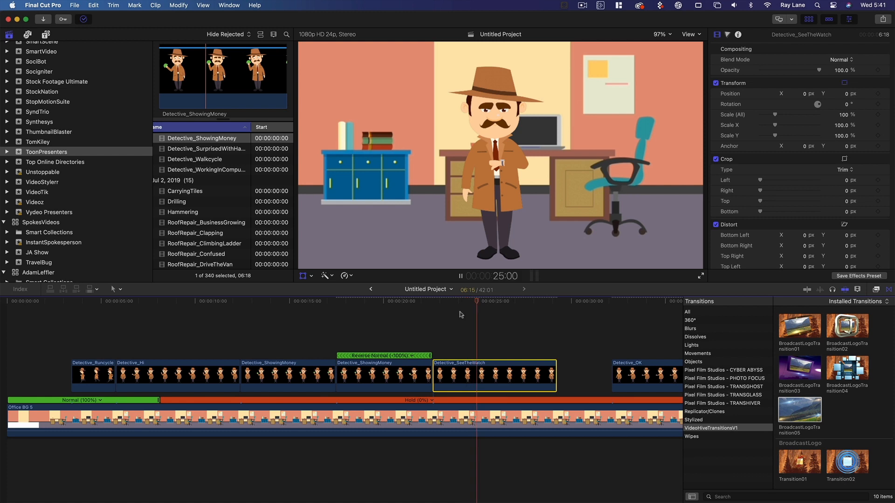
pyautogui.press('space')
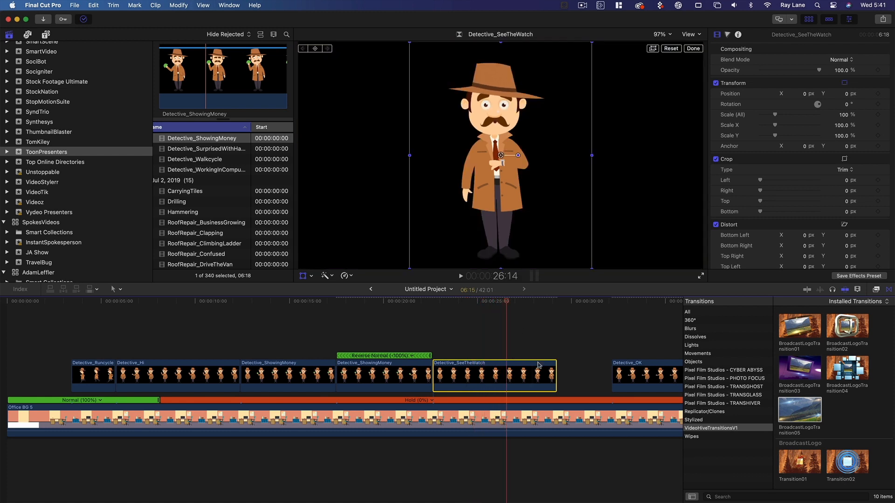
# Step: Trim the end of Detective_SeeTheWatch to 25:13 and place a duplicate of the shortened clip directly after it
pyautogui.moveTo(475, 306)
pyautogui.mouseDown()
pyautogui.moveTo(441, 301)
pyautogui.moveTo(489, 303)
pyautogui.mouseUp()
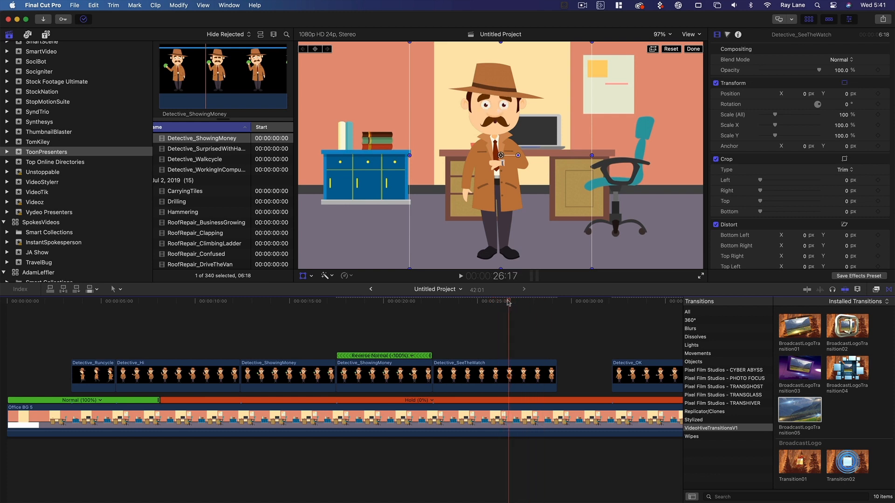
pyautogui.moveTo(489, 303)
pyautogui.mouseDown()
pyautogui.moveTo(477, 303)
pyautogui.moveTo(488, 303)
pyautogui.mouseUp()
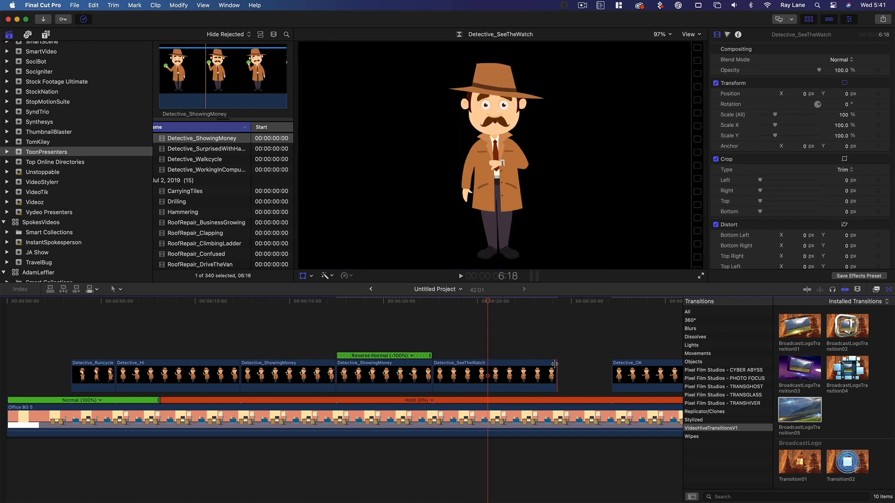
pyautogui.moveTo(556, 365); pyautogui.dragTo(522, 347)
pyautogui.click(468, 380)
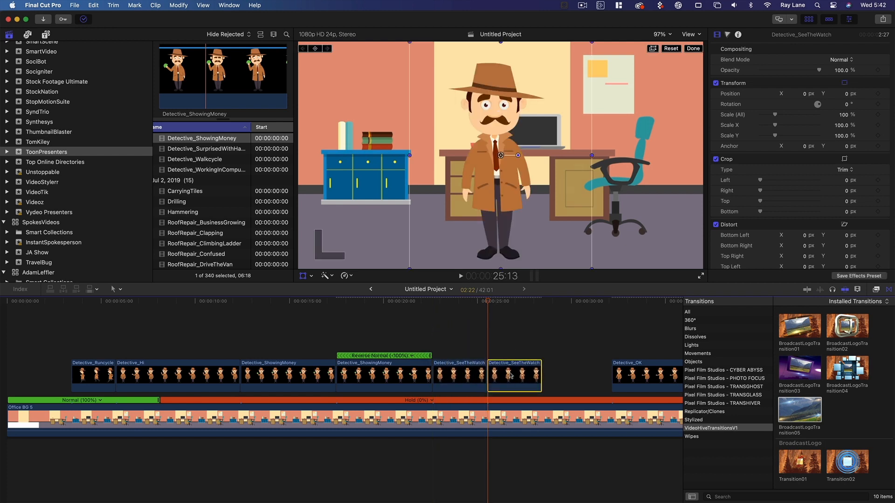
pyautogui.rightClick(510, 376)
pyautogui.click(509, 375)
pyautogui.hscroll(-1, 506, 376)
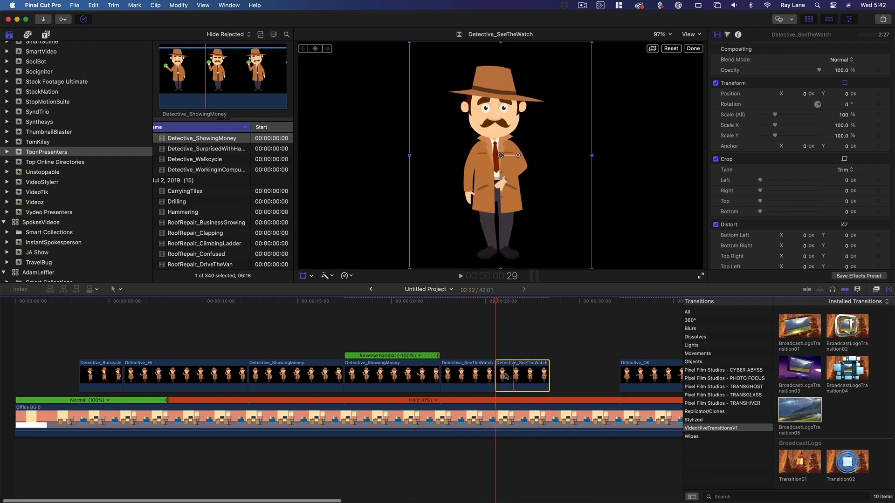
# Step: Reverse the duplicate Detective_SeeTheWatch clip by setting its custom speed direction to Reverse
pyautogui.press('super+r')
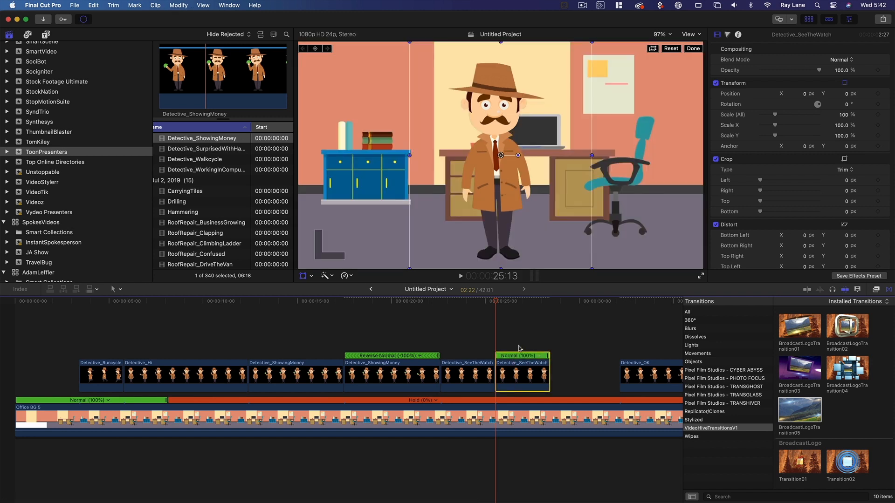
pyautogui.click(533, 356)
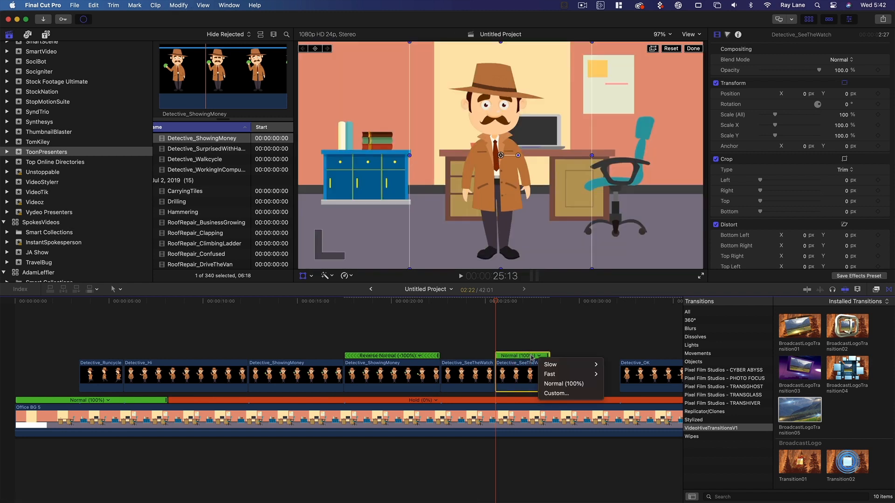
pyautogui.click(556, 393)
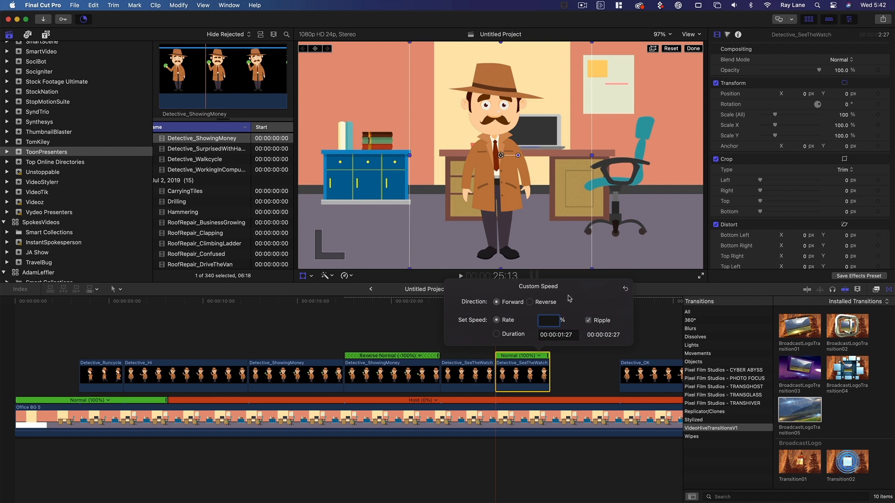
pyautogui.click(530, 302)
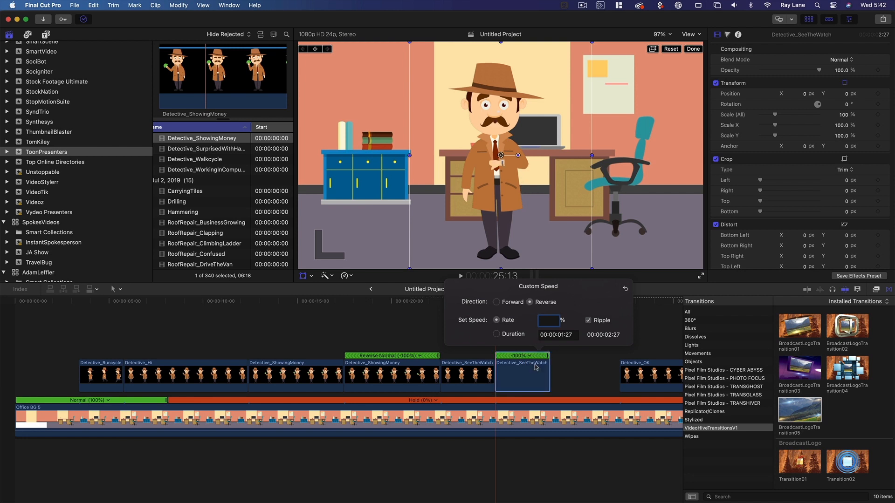
pyautogui.click(567, 369)
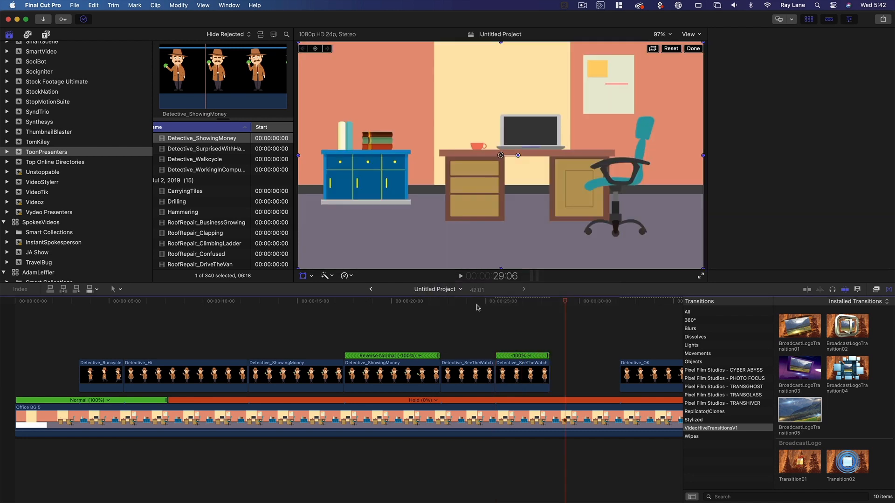
# Step: Play the timeline from 21:00 in the reversed Detective_ShowingMoney through both Detective_SeeTheWatch clips
pyautogui.click(477, 304)
pyautogui.click(415, 303)
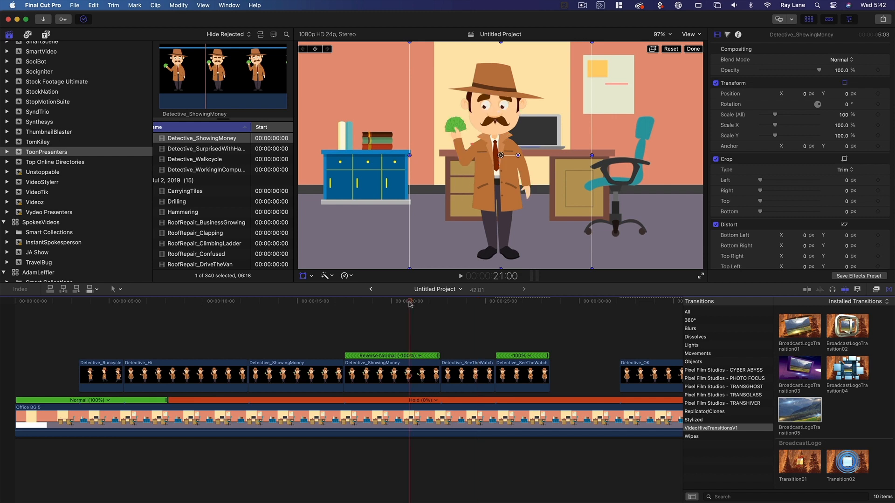
pyautogui.press('space')
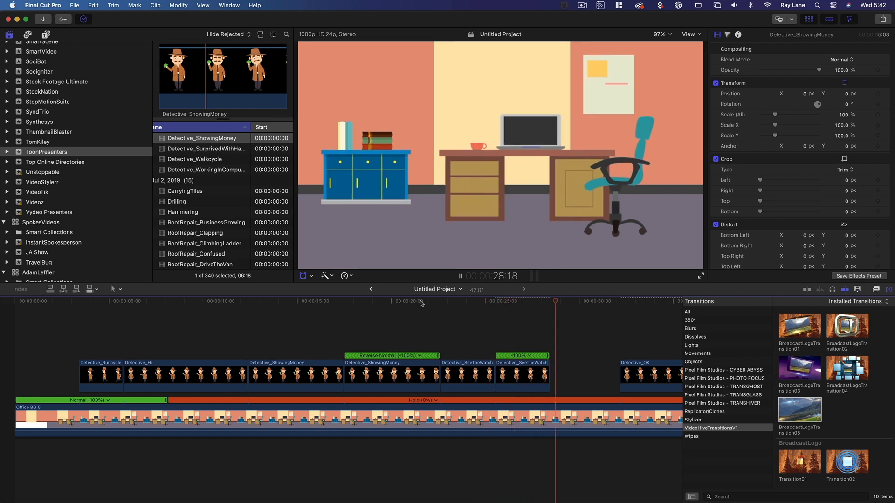
pyautogui.press('space')
# Step: Move Detective_OK directly after the reversed Detective_SeeTheWatch and play across the join
pyautogui.moveTo(620, 380); pyautogui.dragTo(550, 380)
pyautogui.click(535, 302)
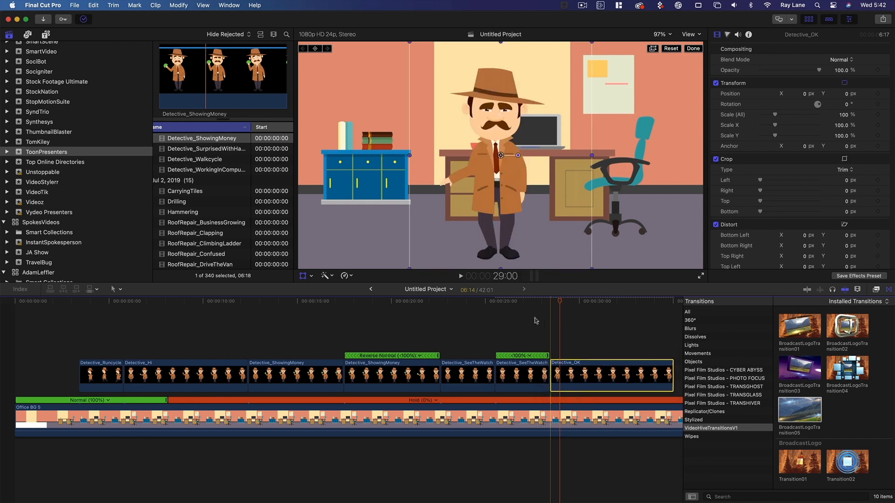
pyautogui.press('space')
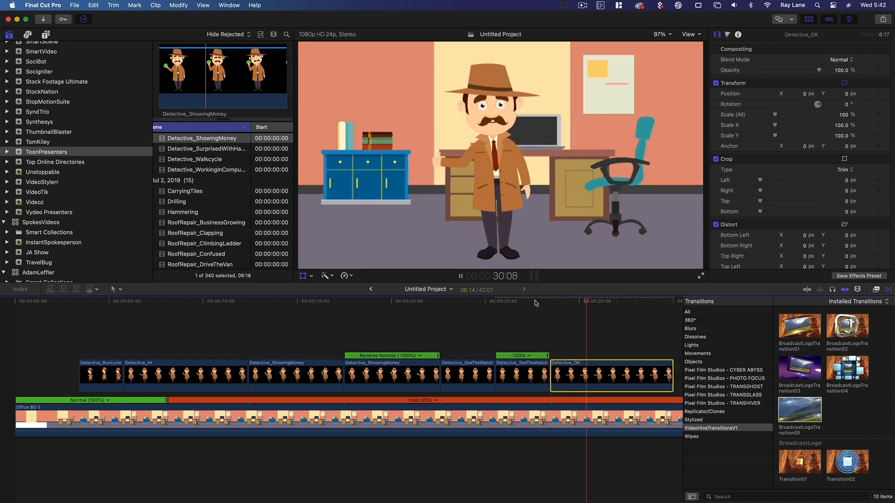
pyautogui.hotkey('shift', 't')
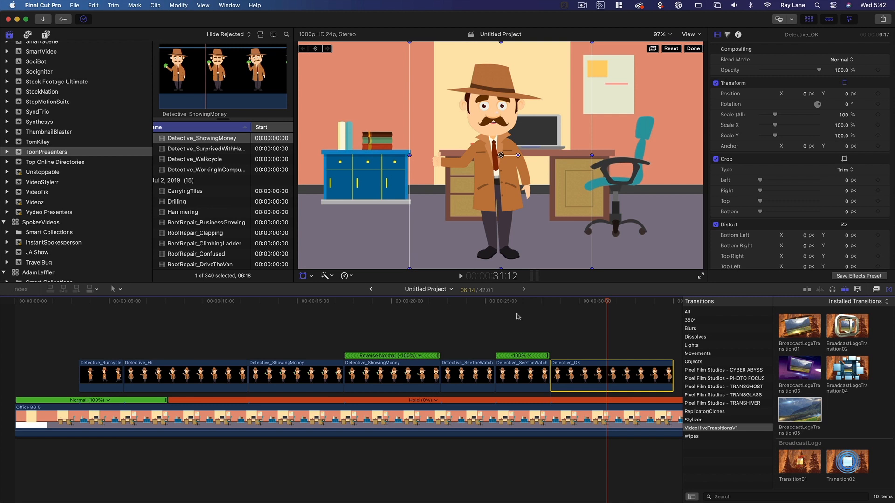
# Step: Extend the hold segment of the Office BG 5 background so the project runs to 56:05, and place the playhead at 37:14
pyautogui.hscroll(8, 436, 344)
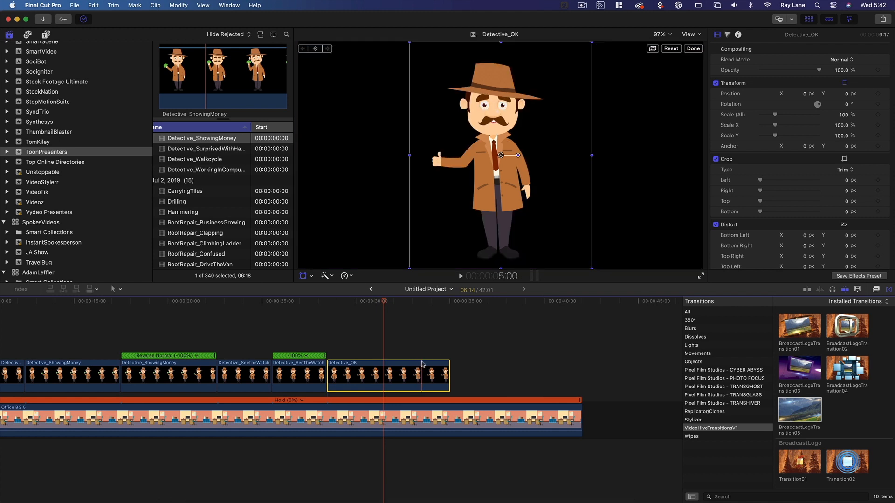
pyautogui.hscroll(-1, 501, 310)
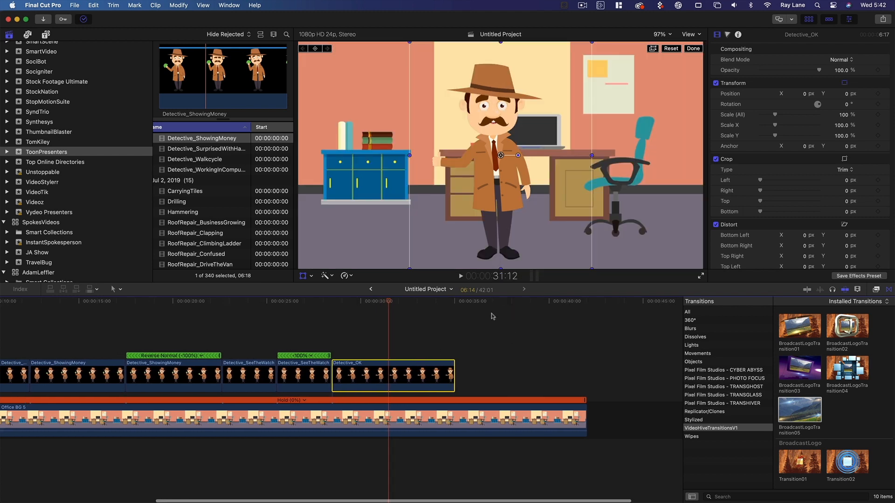
pyautogui.hscroll(10, 589, 384)
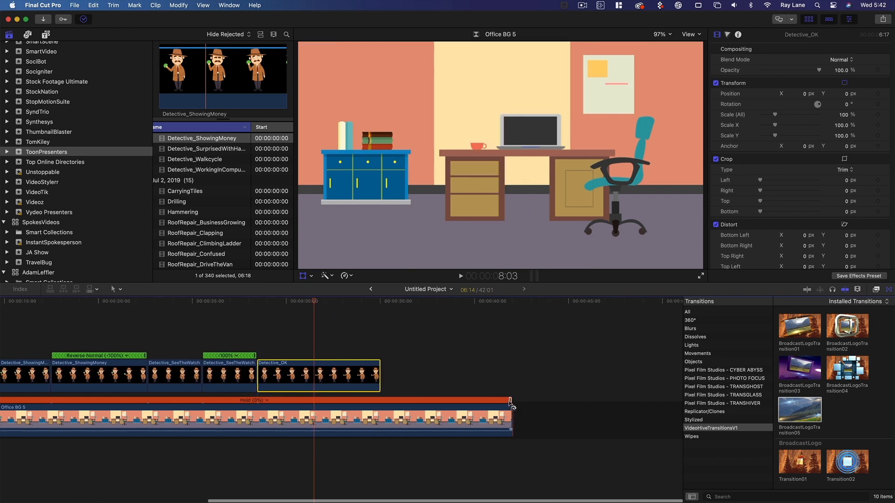
pyautogui.moveTo(680, 398); pyautogui.dragTo(682, 399)
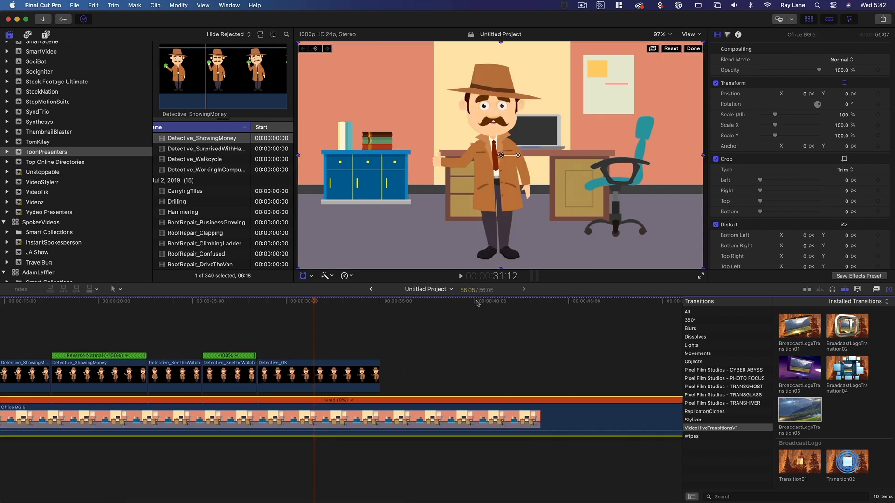
pyautogui.click(429, 302)
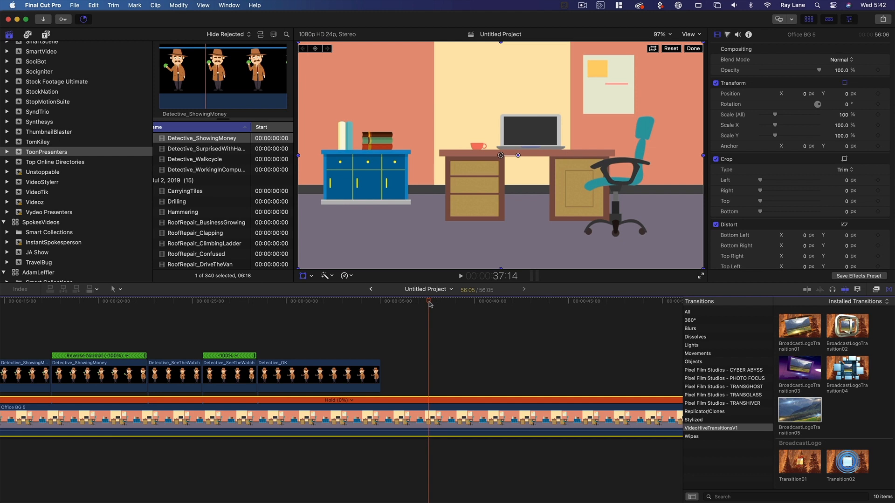
# Step: Look through the remaining character clips and background images in the ToonPresenters event
pyautogui.press('super+Tab')
pyautogui.press('super+Tab')
pyautogui.press('super+Tab')
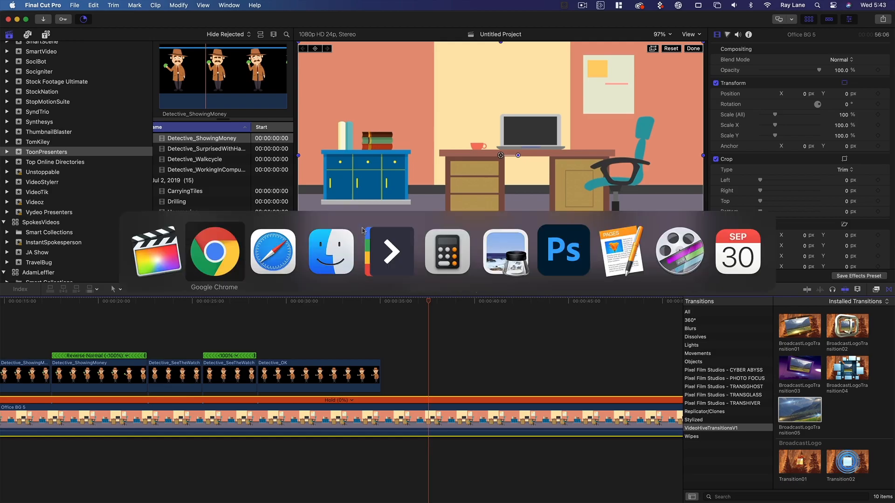
pyautogui.press('Escape')
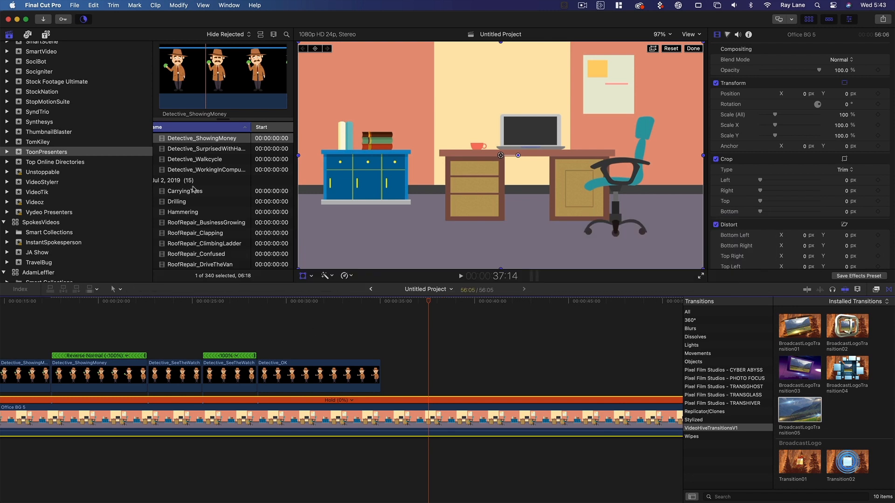
pyautogui.scroll(-10, 196, 190)
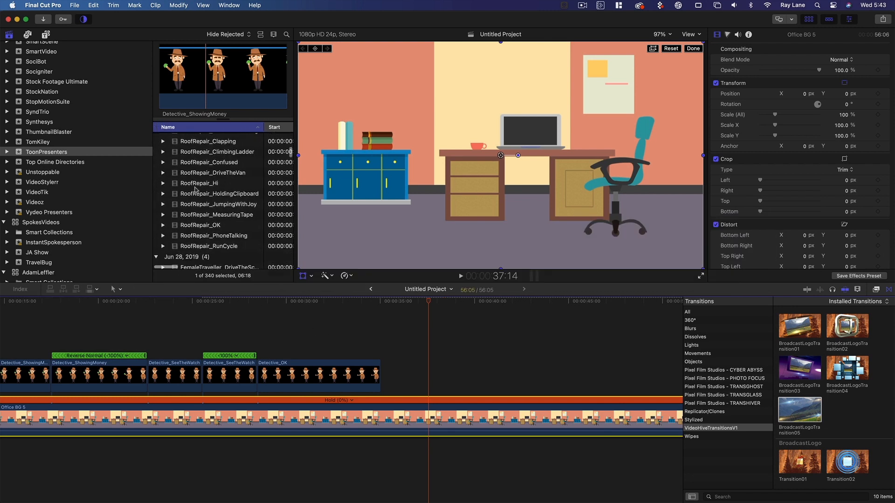
pyautogui.scroll(-15, 203, 189)
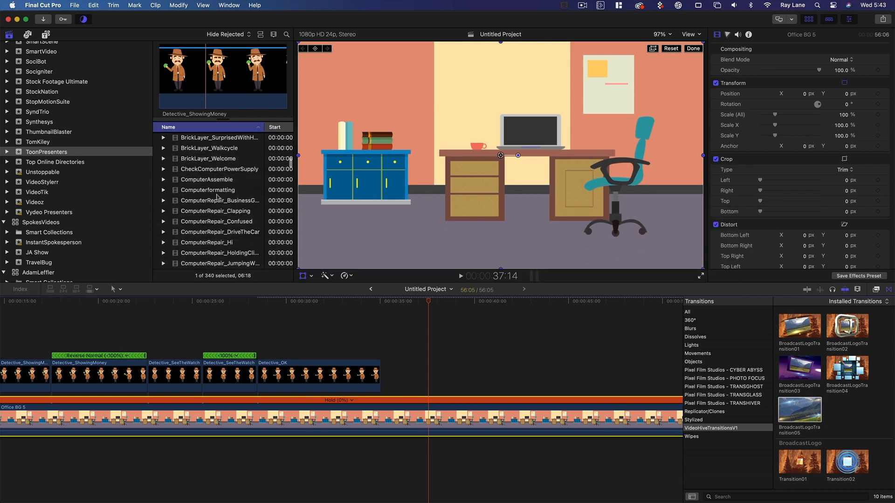
pyautogui.scroll(-15, 222, 216)
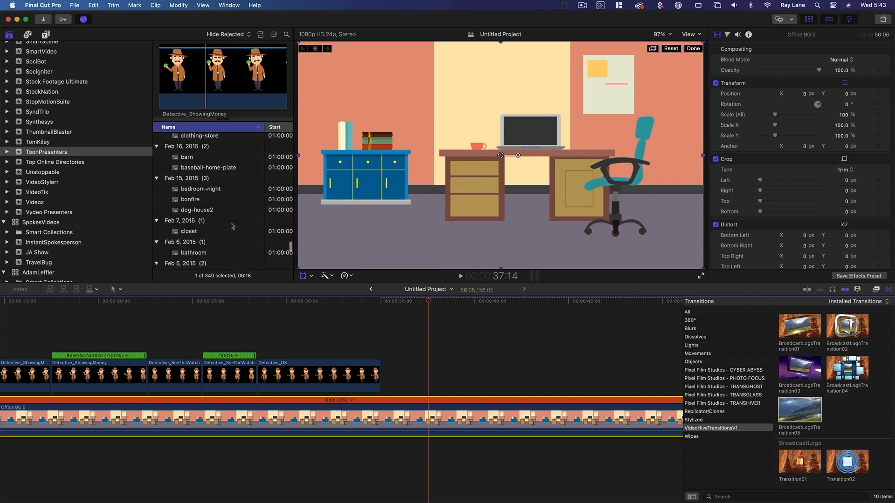
# Step: Switch to Finder and preview Detective_Binocular.gif from the GIF folder of detectivefe_15poses in Downloads
pyautogui.press('super+Tab')
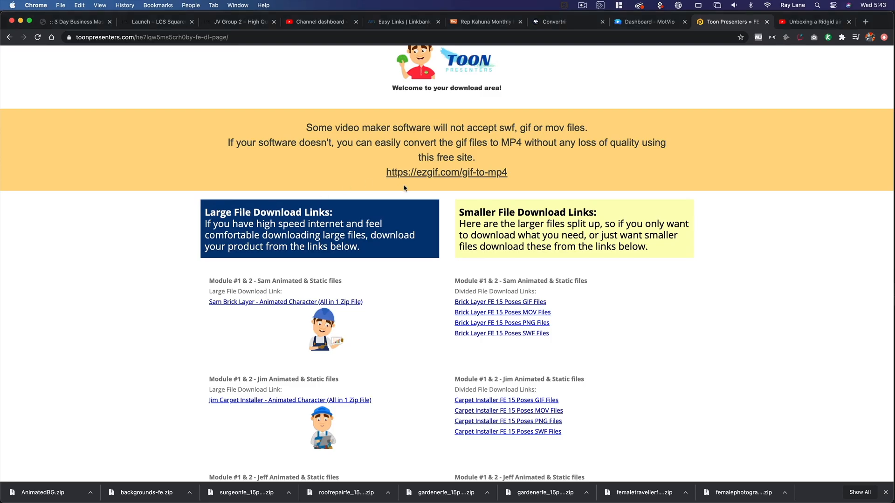
pyautogui.press('super+Tab')
pyautogui.press('super+Tab')
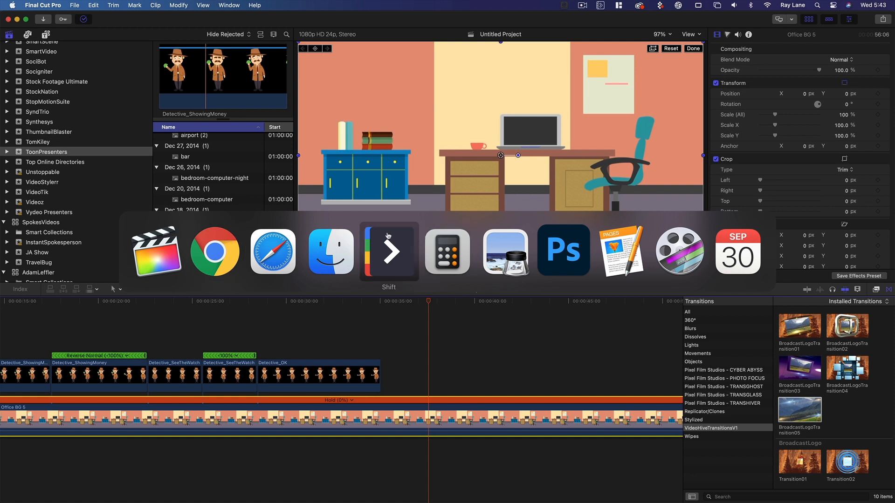
pyautogui.click(334, 260)
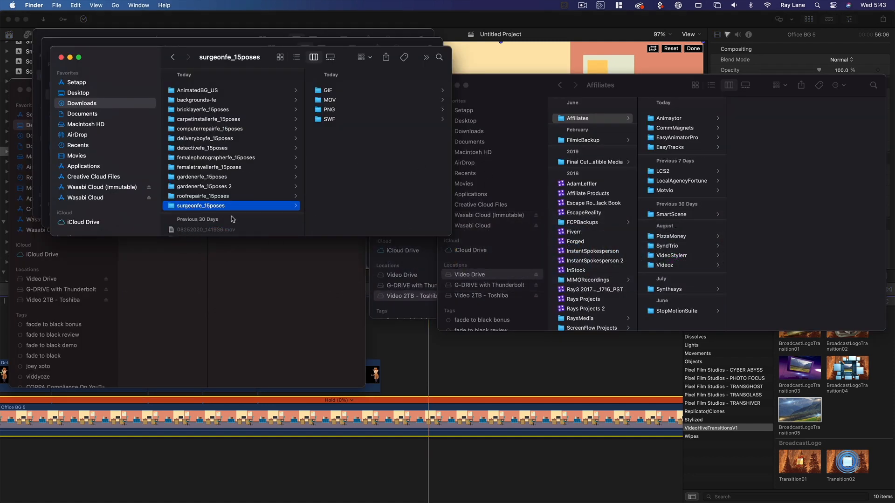
pyautogui.scroll(1, 237, 161)
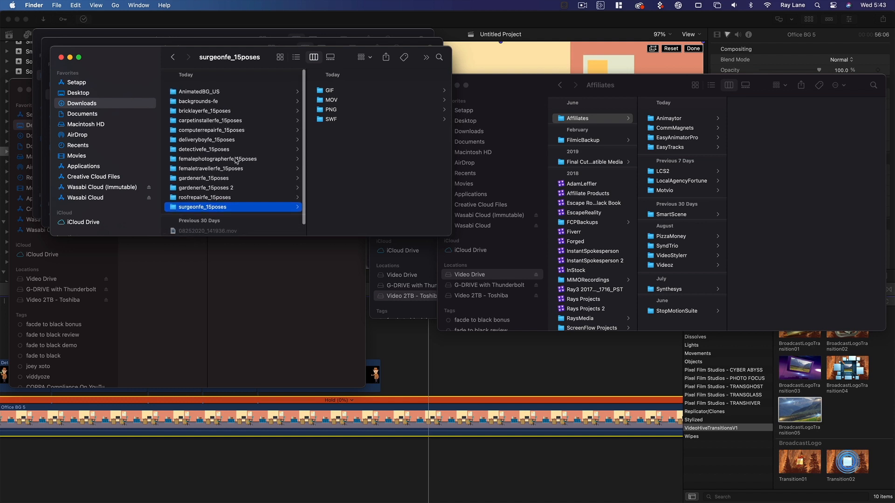
pyautogui.click(183, 149)
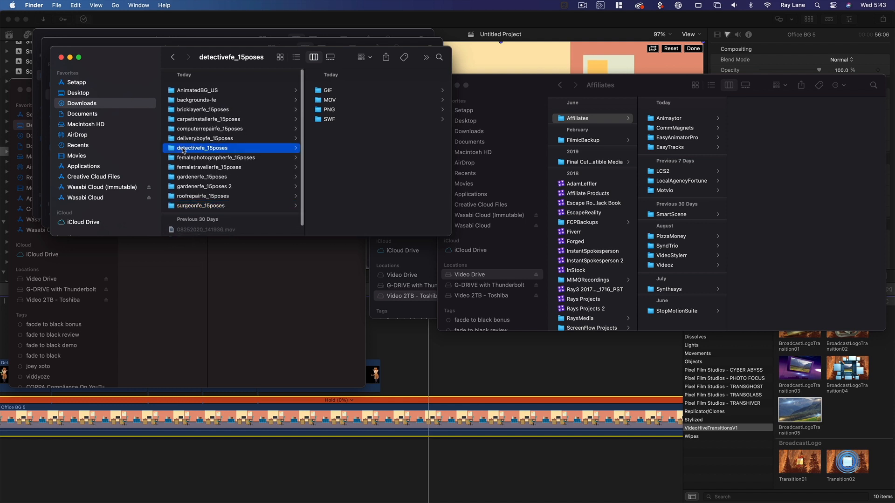
pyautogui.click(328, 91)
pyautogui.click(365, 91)
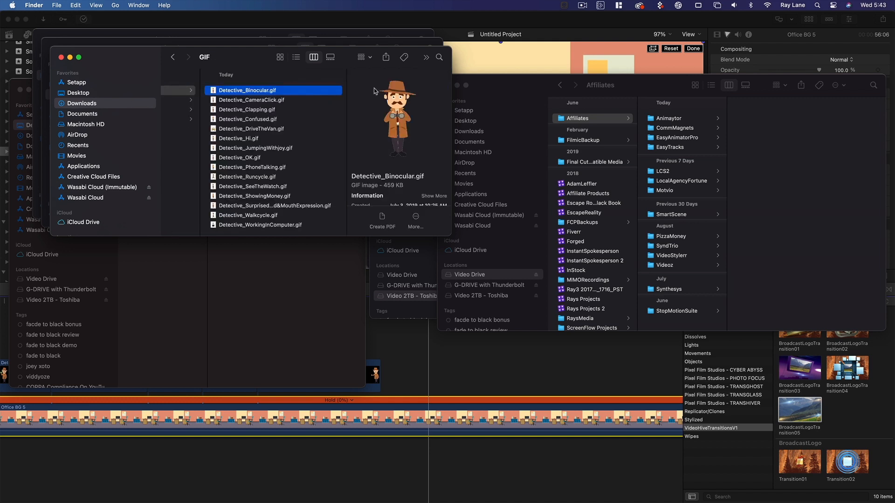
pyautogui.press('space')
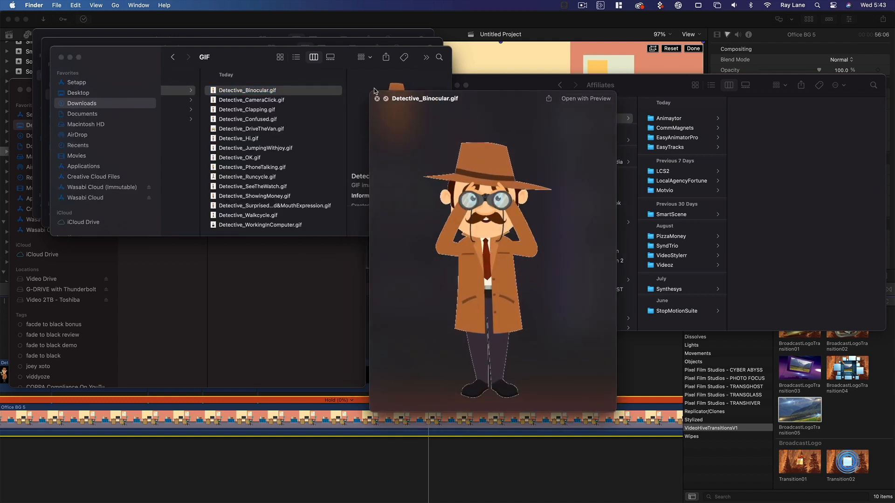
pyautogui.press('space')
# Step: Examine the detective's MOV and PNG folders, viewing stills such as Detective_ShowingMoney.png and Detective_Runcycle.png
pyautogui.hscroll(-2, 208, 96)
pyautogui.hscroll(-3, 208, 96)
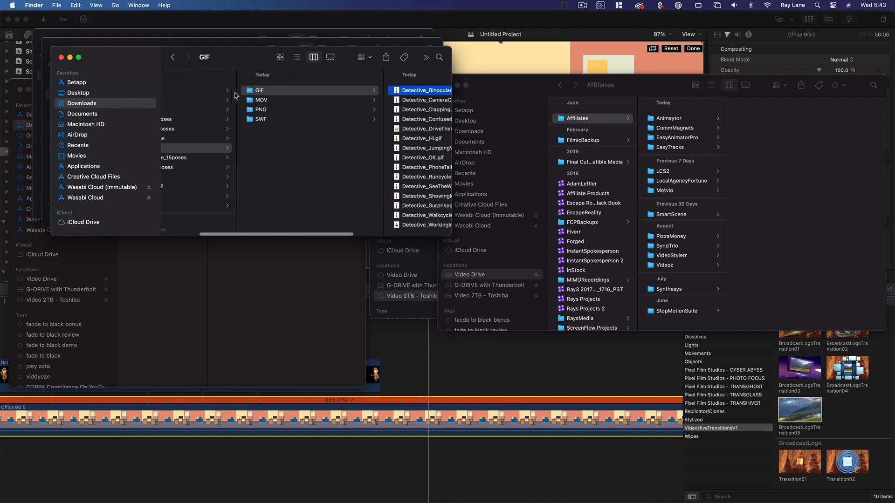
pyautogui.click(290, 99)
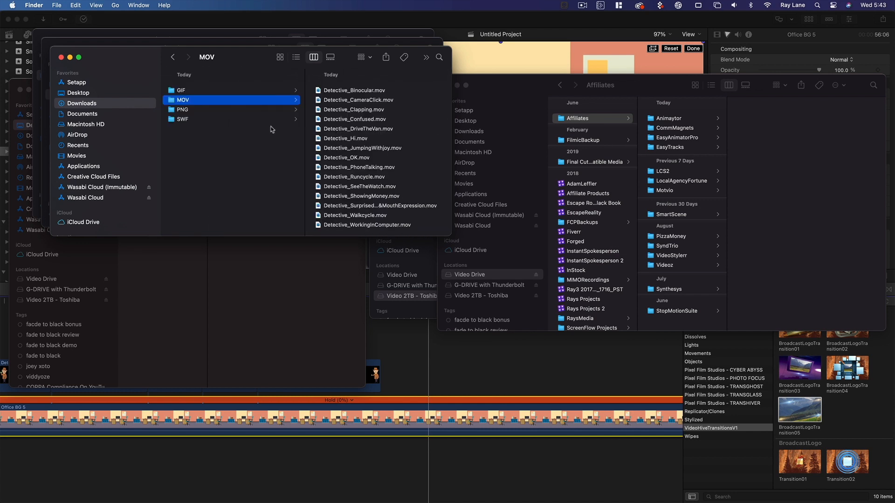
pyautogui.click(210, 109)
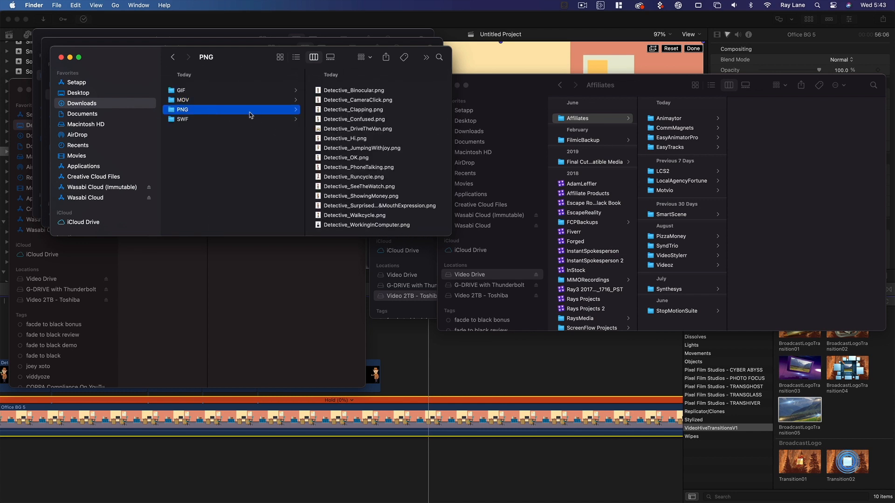
pyautogui.click(373, 111)
pyautogui.click(282, 157)
pyautogui.click(279, 196)
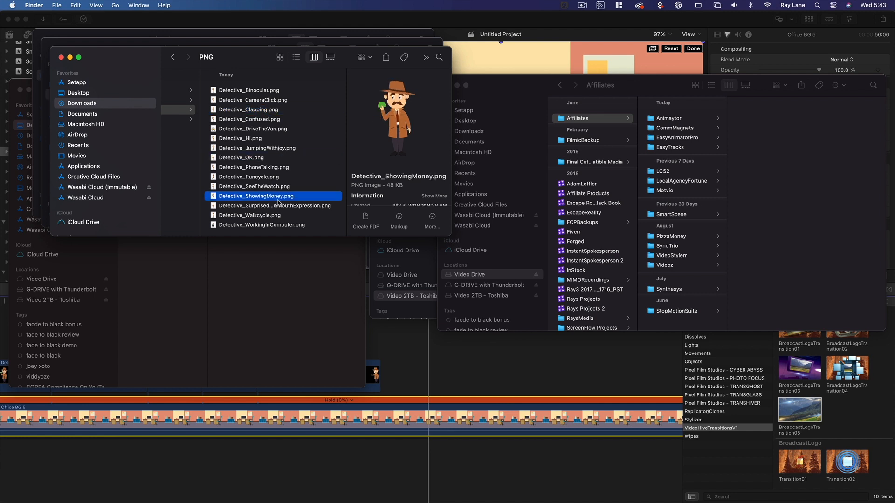
pyautogui.click(271, 178)
# Step: Check the detective's SWF folder, and view Detective_CameraClick.png in the PNG folder
pyautogui.hscroll(-3, 261, 173)
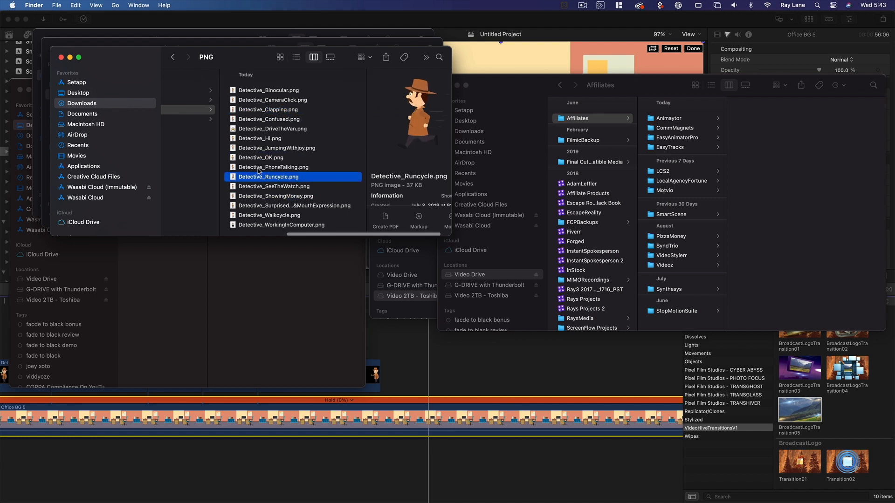
pyautogui.click(196, 119)
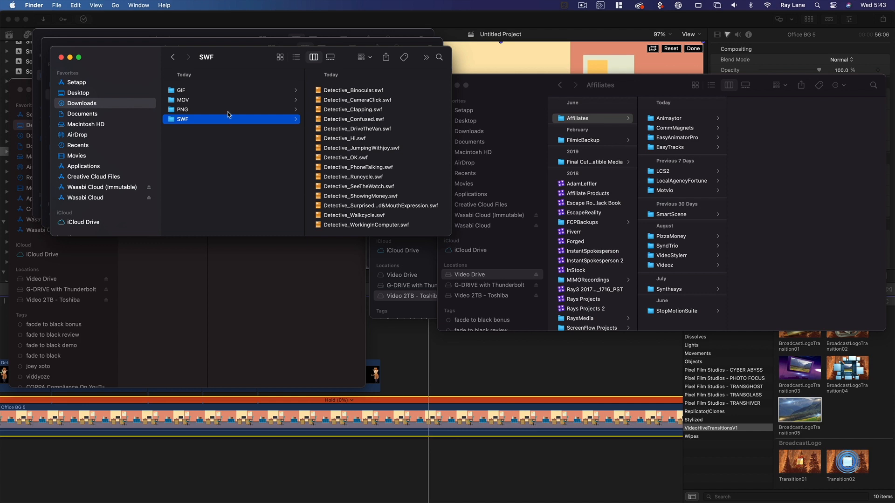
pyautogui.click(228, 112)
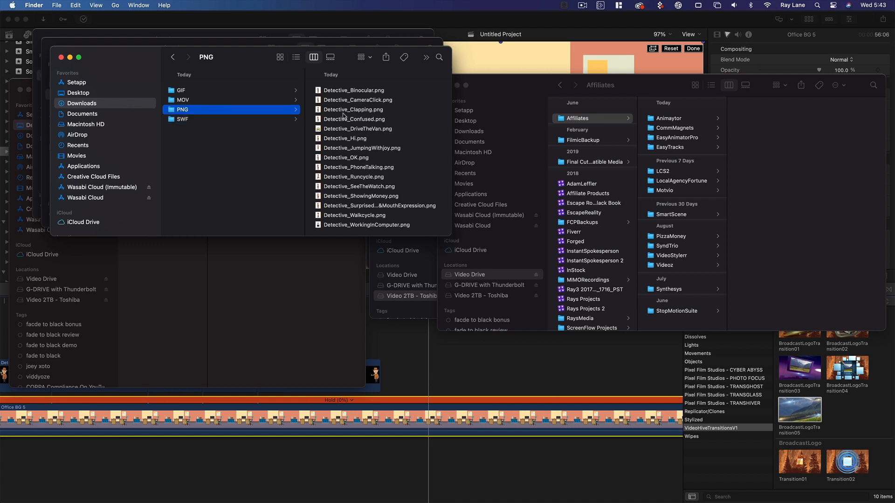
pyautogui.click(378, 100)
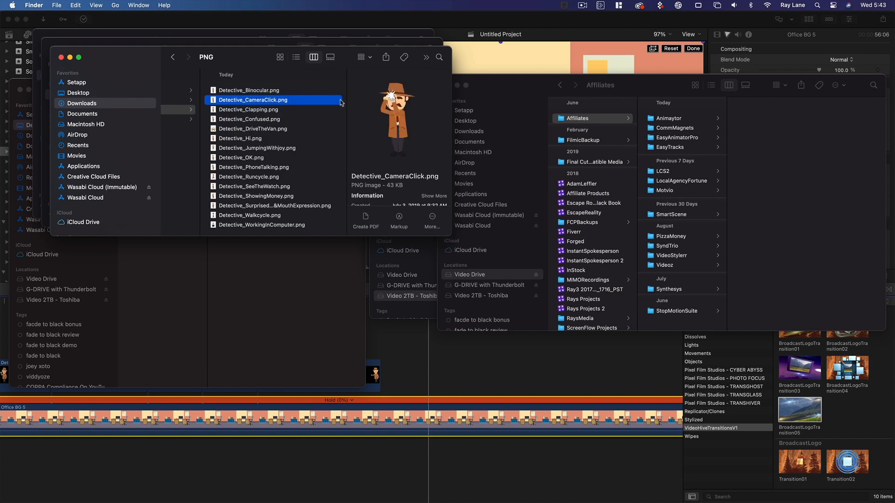
# Step: Add Detective_CameraClick.png from the PNG folder above the Office BG 5 clip at about 39:10, and view its first frame
pyautogui.moveTo(267, 100); pyautogui.dragTo(468, 364)
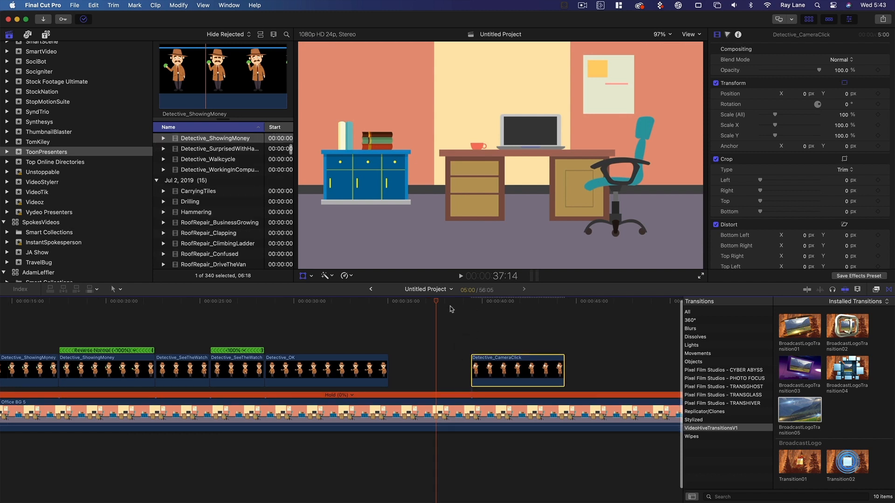
pyautogui.click(468, 302)
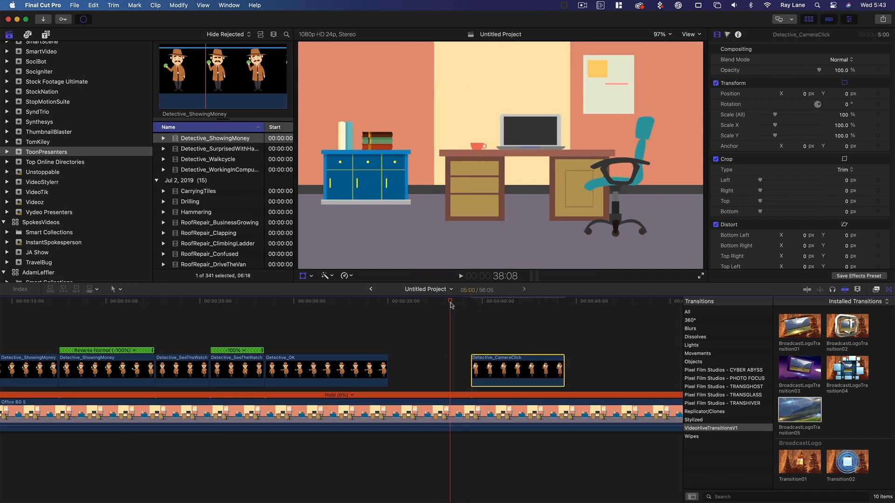
pyautogui.click(473, 303)
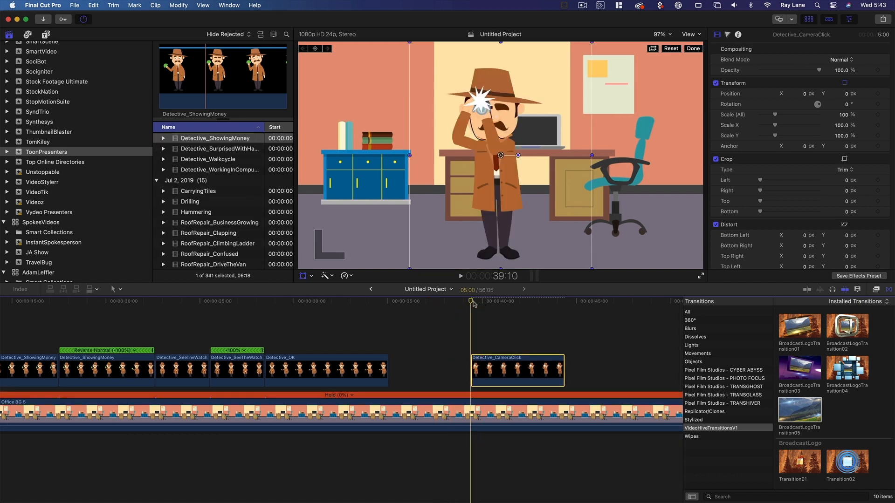
# Step: Skim the project's opening detective run-in, and return to the start of the Detective_CameraClick still
pyautogui.hscroll(-10, 133, 343)
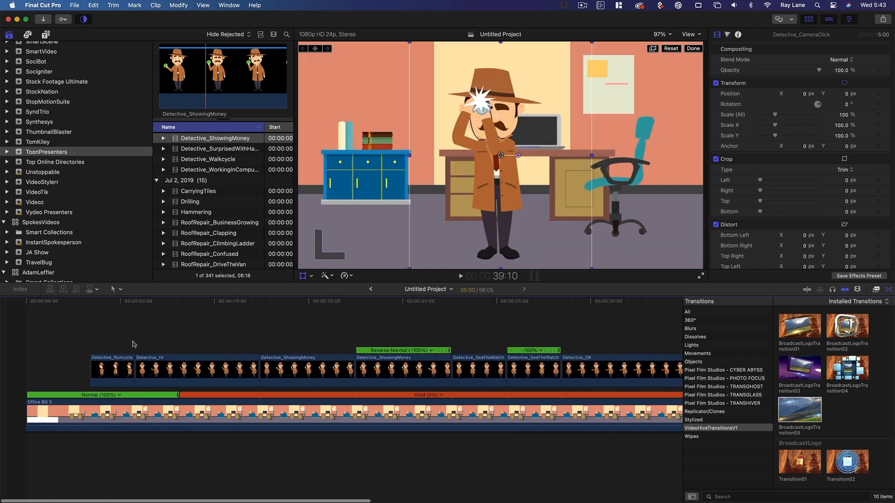
pyautogui.click(12, 304)
pyautogui.click(251, 311)
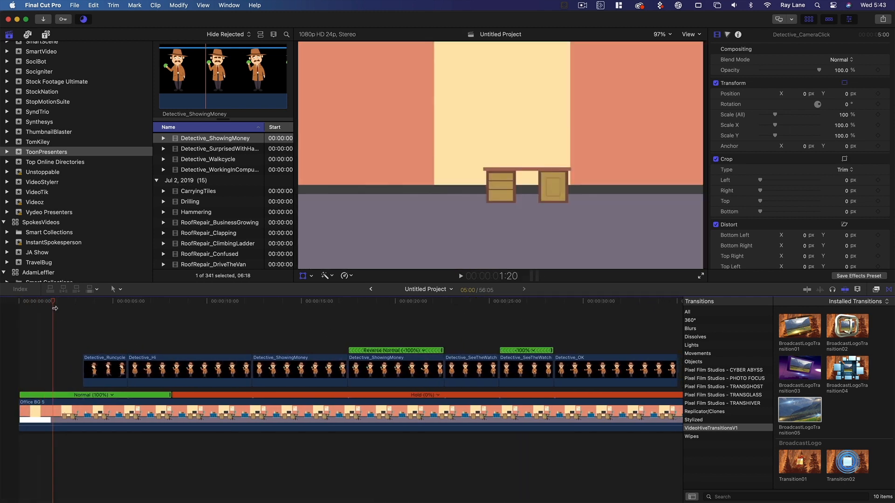
pyautogui.hscroll(15, 252, 326)
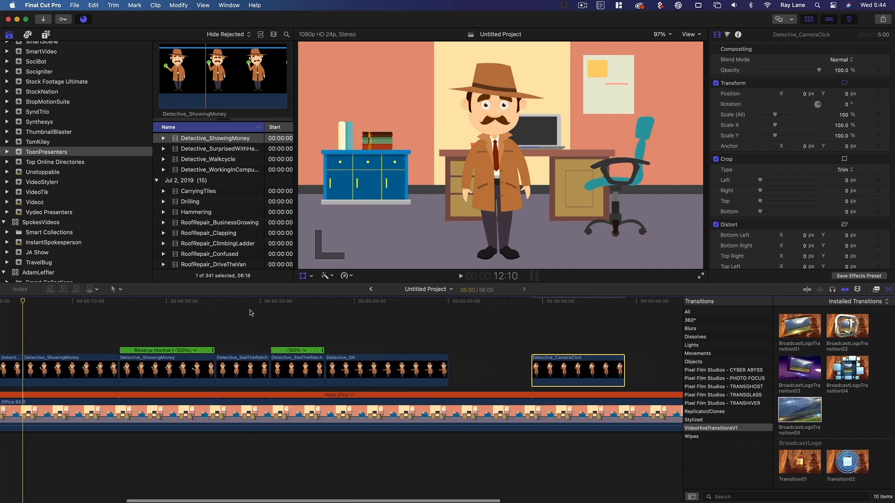
pyautogui.click(400, 302)
pyautogui.moveTo(401, 304); pyautogui.dragTo(390, 304)
pyautogui.click(424, 380)
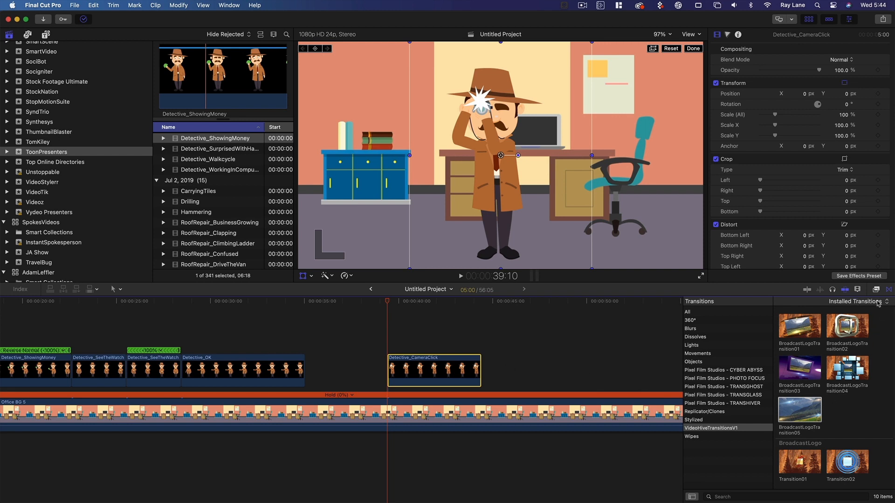
# Step: Set position, rotation and scale keyframes on the Detective_CameraClick still at 39:20, ten frames after its start
pyautogui.hscroll(-1, 429, 304)
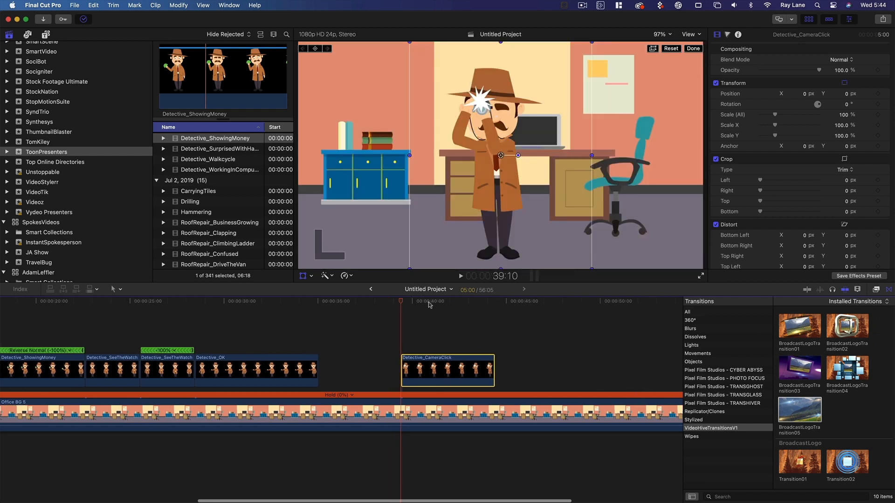
pyautogui.hscroll(1, 416, 305)
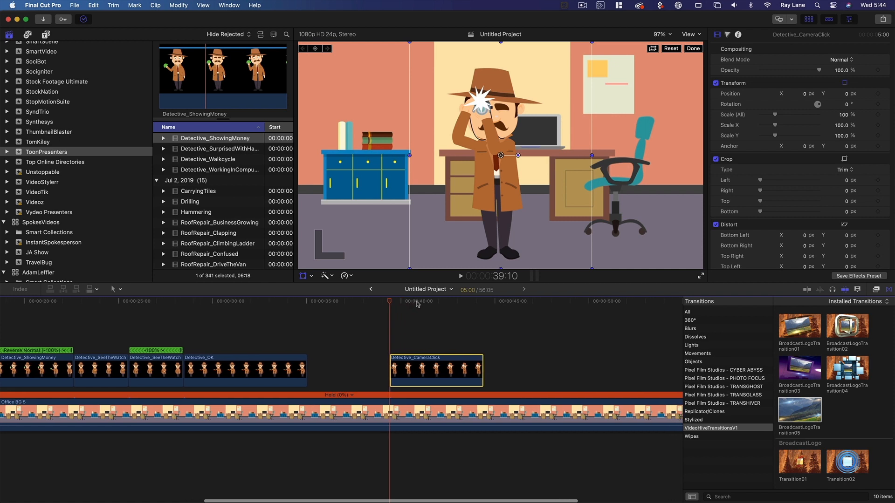
pyautogui.click(399, 302)
pyautogui.press('l')
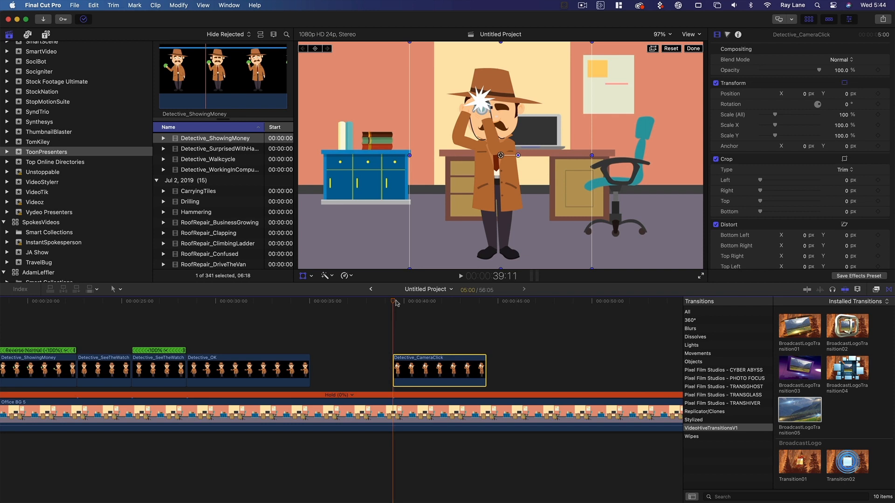
pyautogui.press('l')
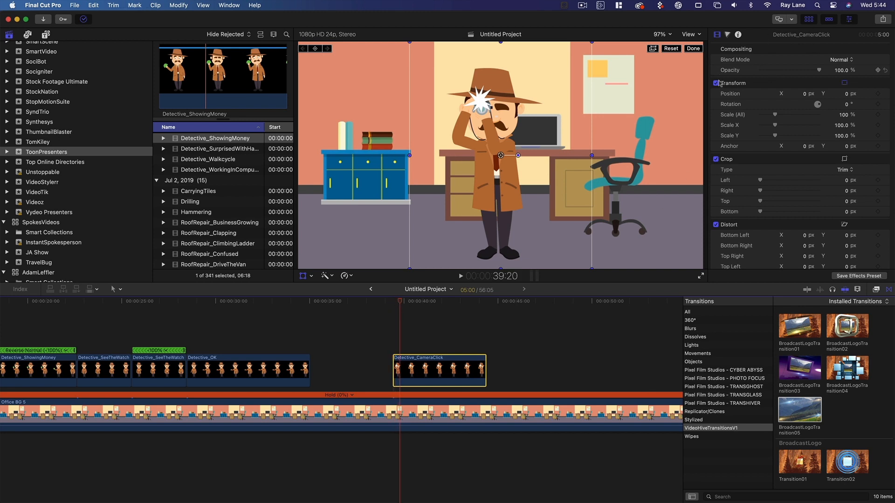
pyautogui.click(878, 94)
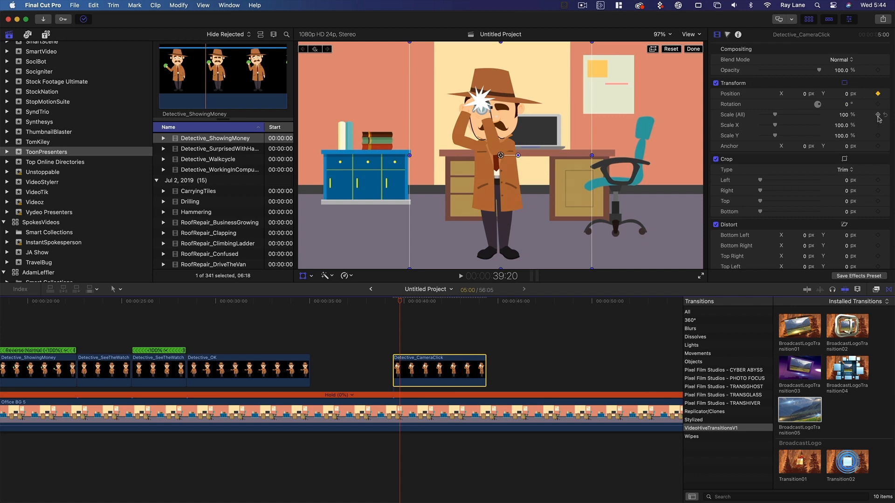
pyautogui.click(878, 105)
pyautogui.click(878, 115)
pyautogui.click(878, 94)
# Step: Add distort keyframes for all four corners of the Detective_CameraClick still at 39:20
pyautogui.scroll(-3, 769, 179)
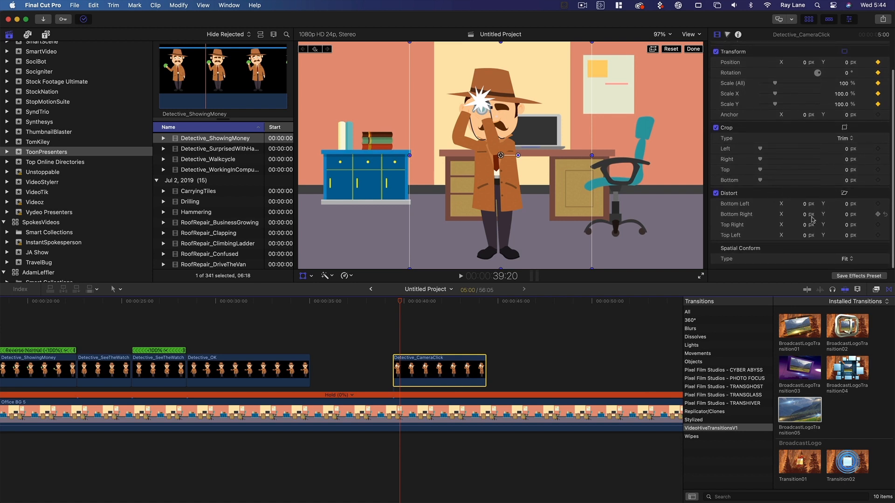
pyautogui.click(878, 204)
pyautogui.click(877, 215)
pyautogui.click(878, 224)
pyautogui.click(877, 236)
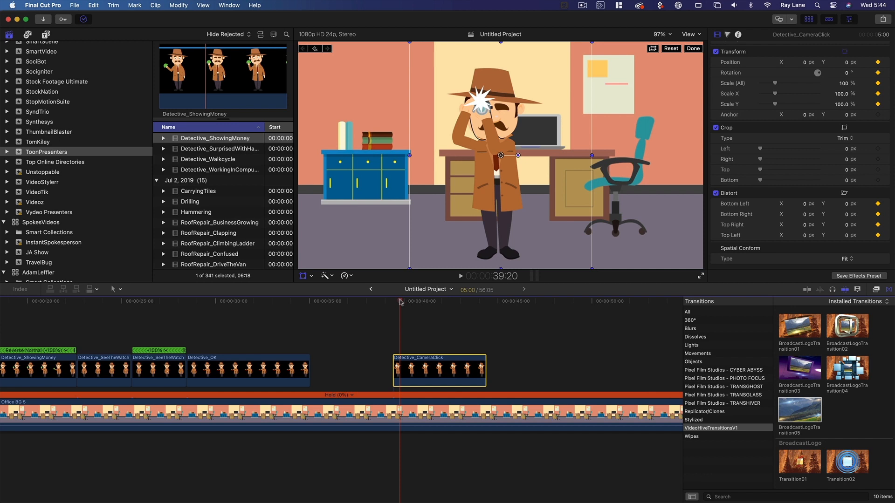
# Step: Try moving the Detective_CameraClick still off-screen at its 39:10 start, play the slide-in, and undo the move
pyautogui.moveTo(400, 302); pyautogui.dragTo(394, 301)
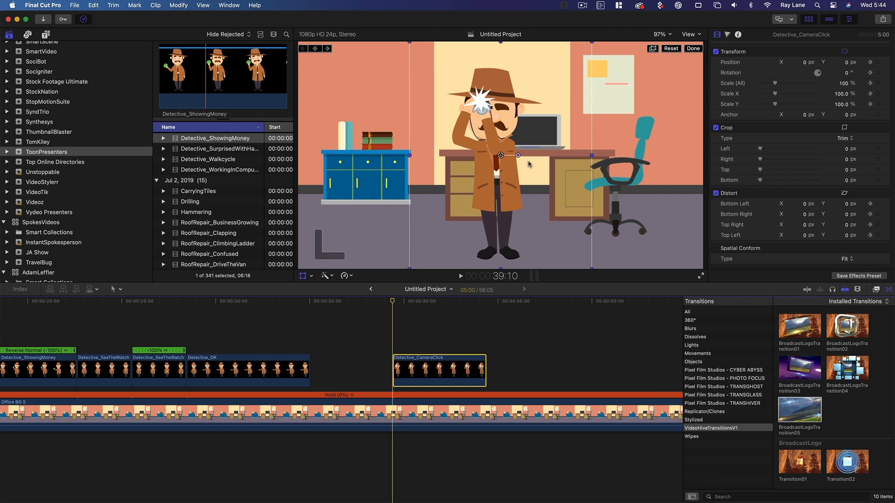
pyautogui.moveTo(511, 167); pyautogui.dragTo(767, 164)
pyautogui.press('space')
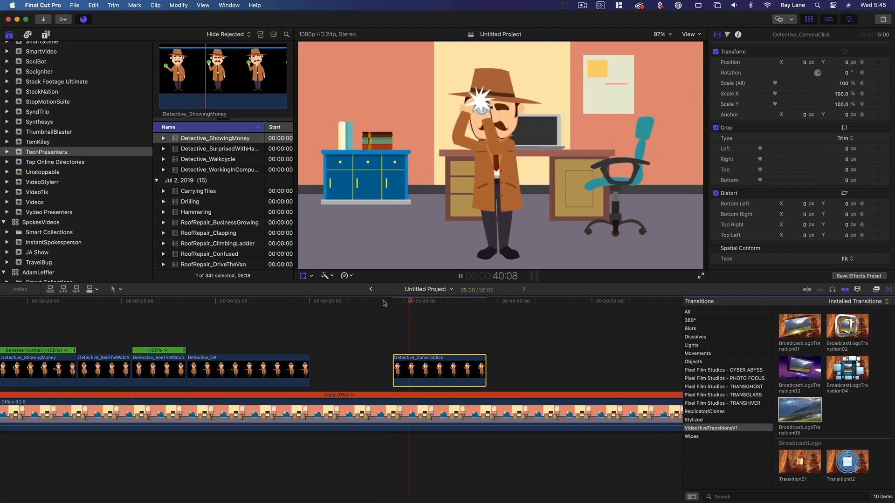
pyautogui.press('space')
pyautogui.moveTo(414, 306); pyautogui.dragTo(396, 305)
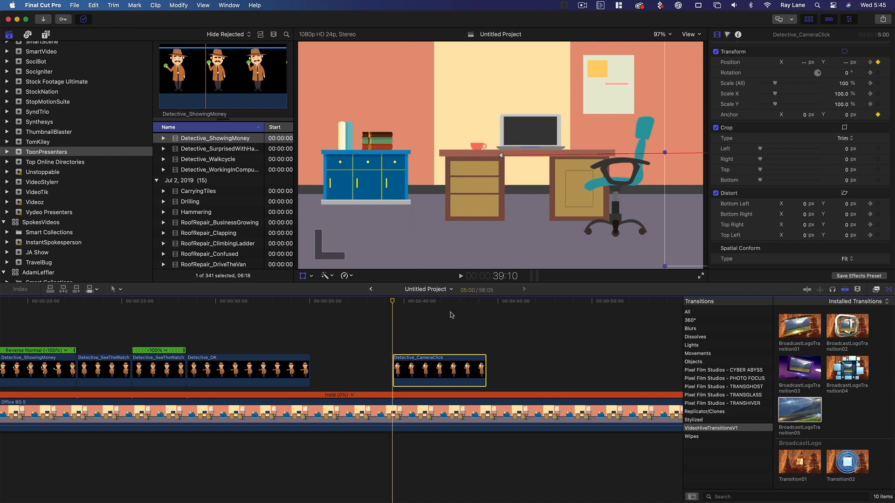
pyautogui.press('super+z')
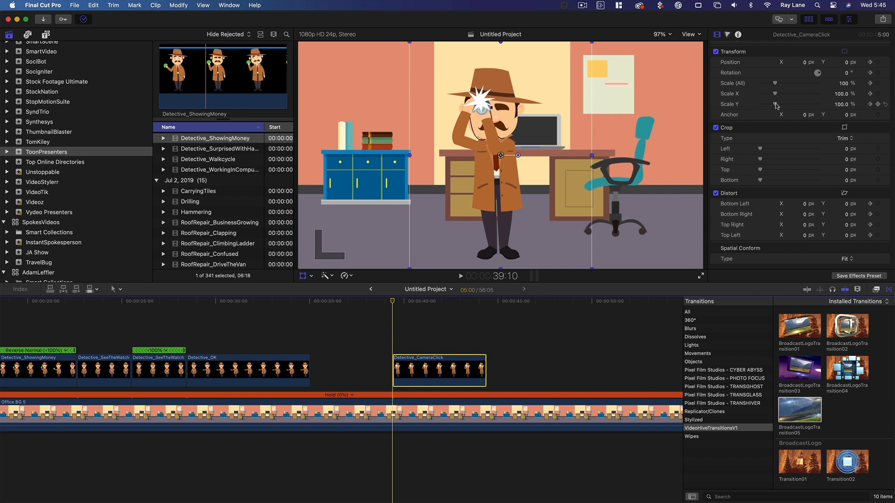
# Step: At 39:10, set the still's scale to 235.97% X and 73.45% Y and its X position to about 1640 px, and preview the entrance
pyautogui.moveTo(777, 106); pyautogui.dragTo(798, 97)
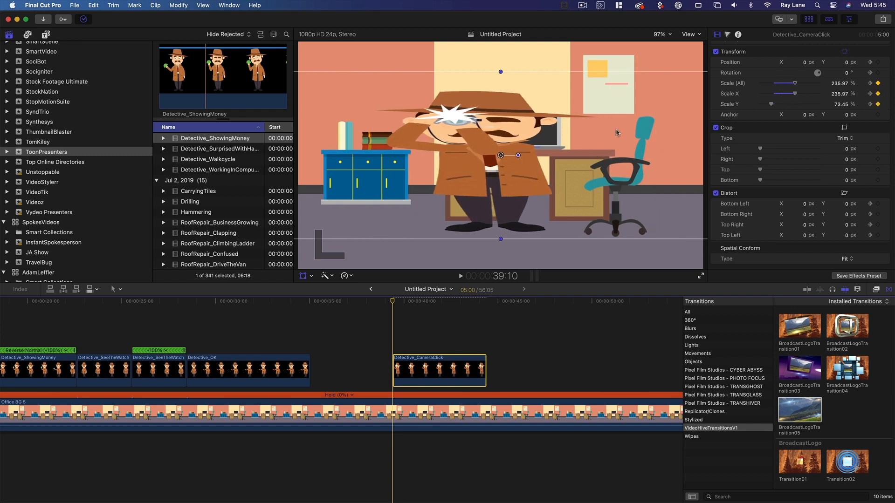
pyautogui.click(500, 156)
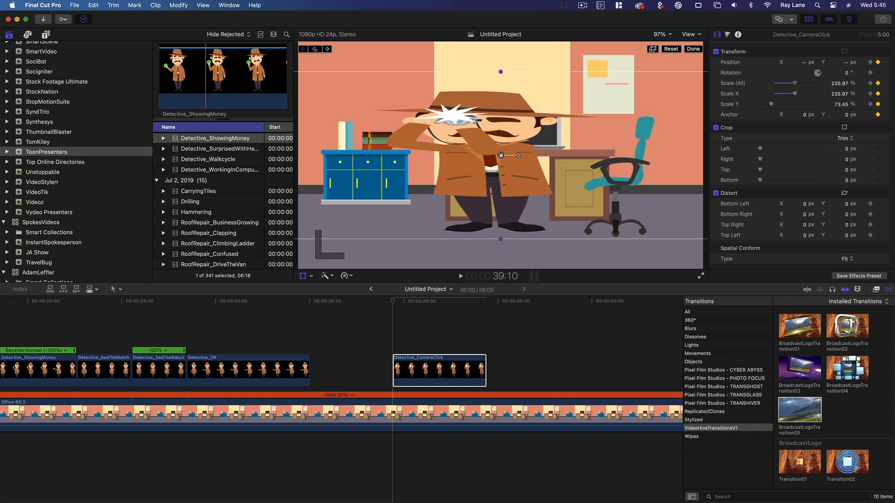
pyautogui.scroll(3, 827, 123)
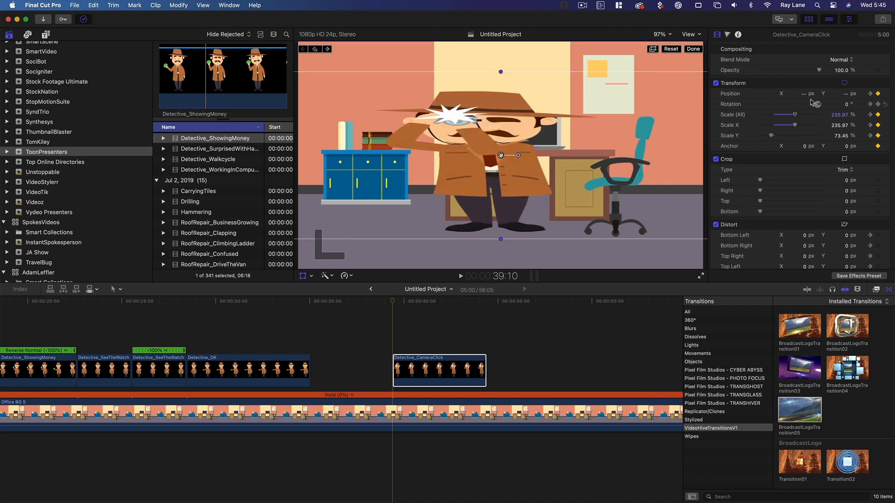
pyautogui.moveTo(806, 96); pyautogui.dragTo(860, 96)
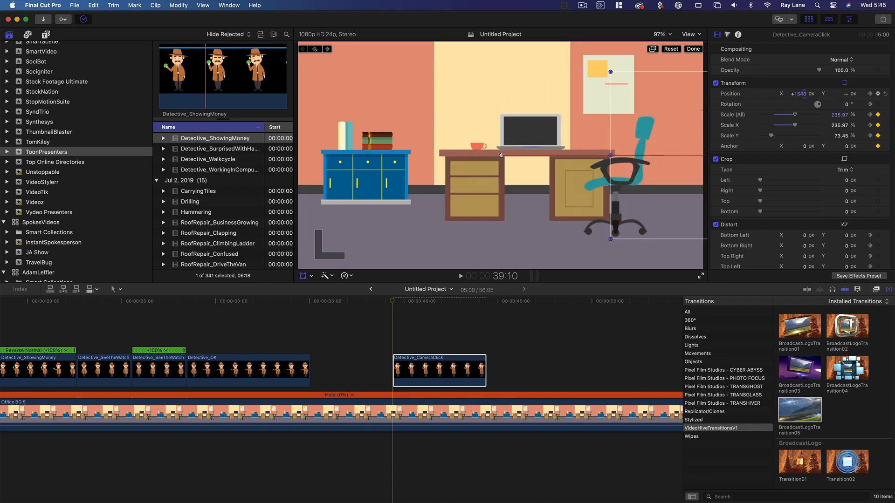
pyautogui.moveTo(429, 300); pyautogui.dragTo(392, 301)
pyautogui.press('space')
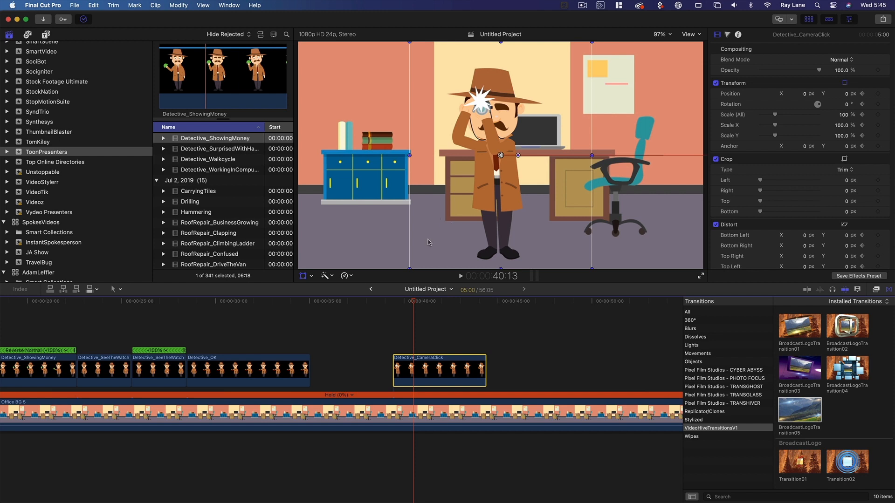
# Step: Compare the Detective_Runcycle entrance near the project's start with the animated entrance of the Detective_CameraClick still
pyautogui.hscroll(-15, 37, 304)
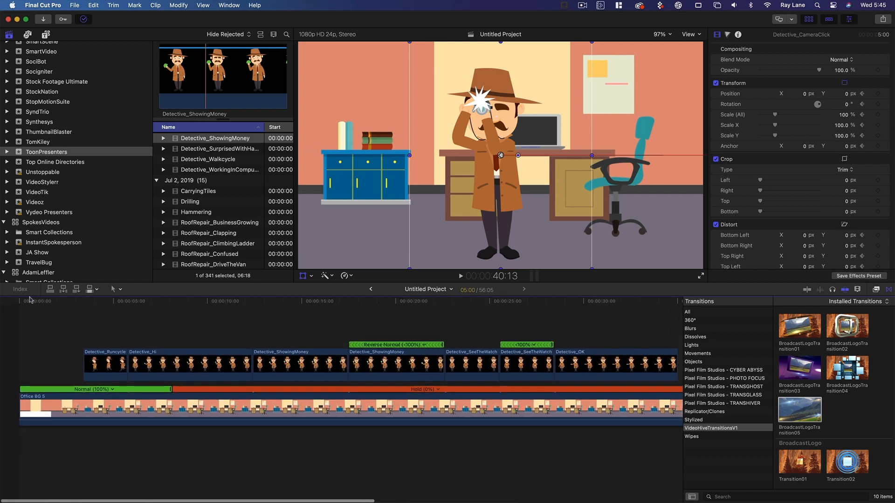
pyautogui.click(37, 303)
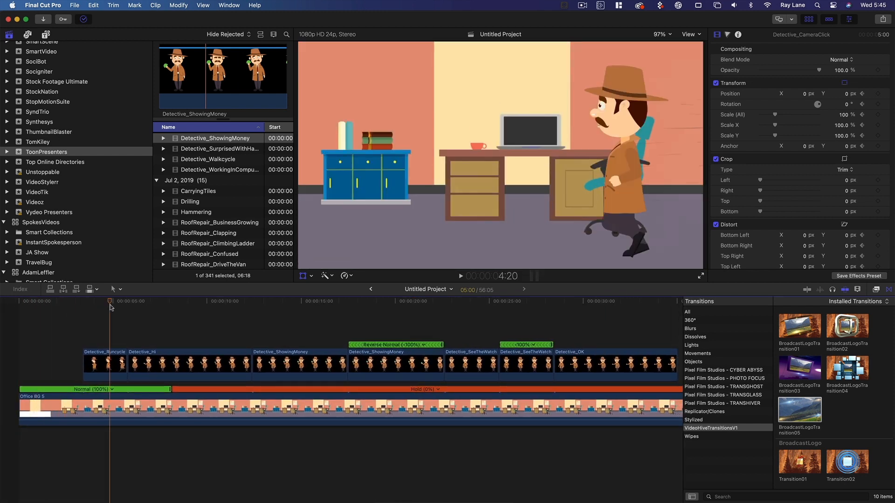
pyautogui.hscroll(15, 260, 330)
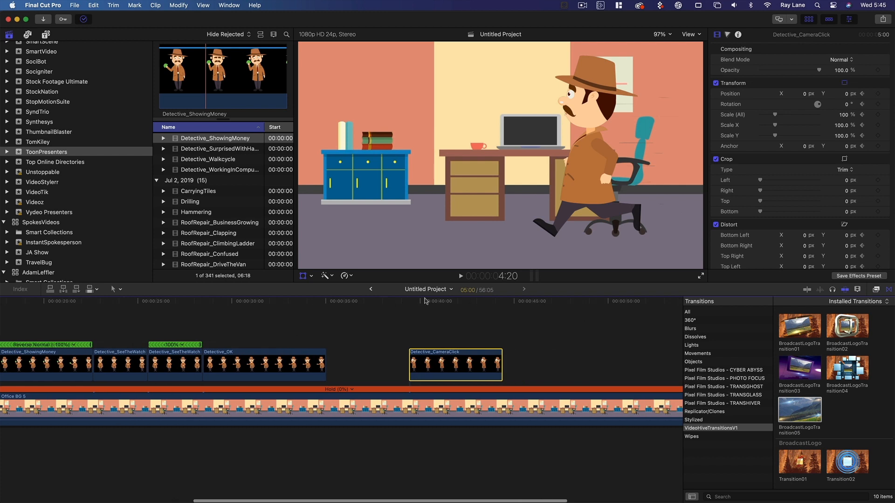
pyautogui.click(408, 302)
pyautogui.press('space')
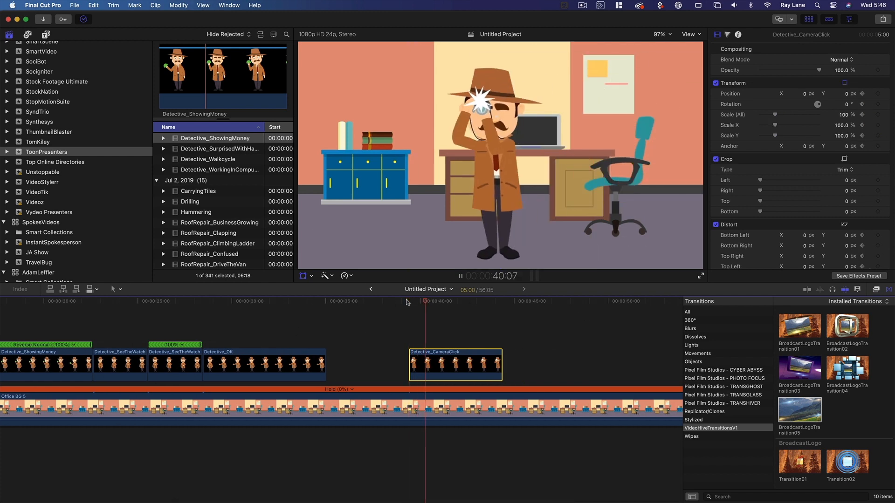
pyautogui.press('space')
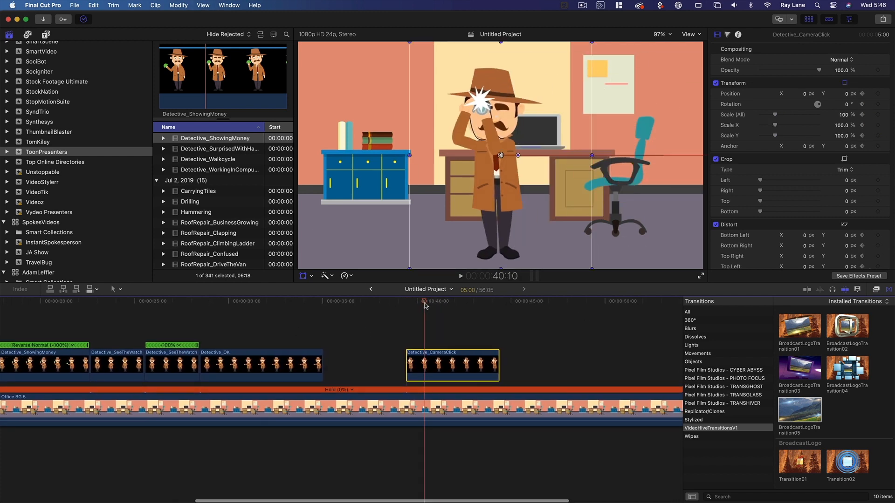
# Step: Set the Detective_CameraClick still's rotation to -41.2° at 39:10, and play back its entrance
pyautogui.moveTo(425, 306); pyautogui.dragTo(410, 307)
pyautogui.scroll(1, 415, 306)
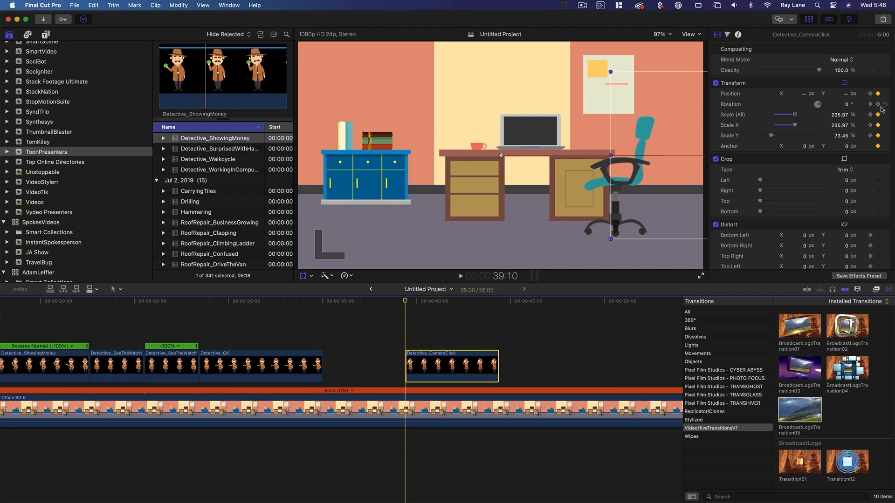
pyautogui.click(848, 105)
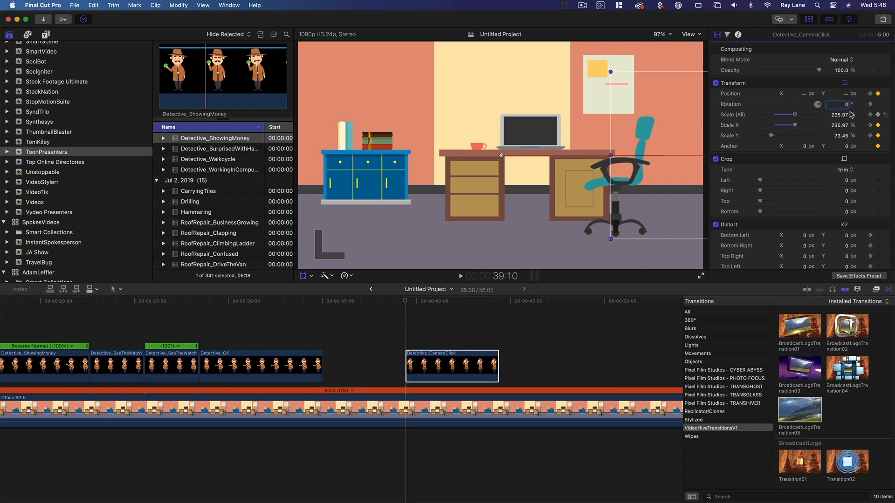
pyautogui.write('-41.2')
pyautogui.press('Return')
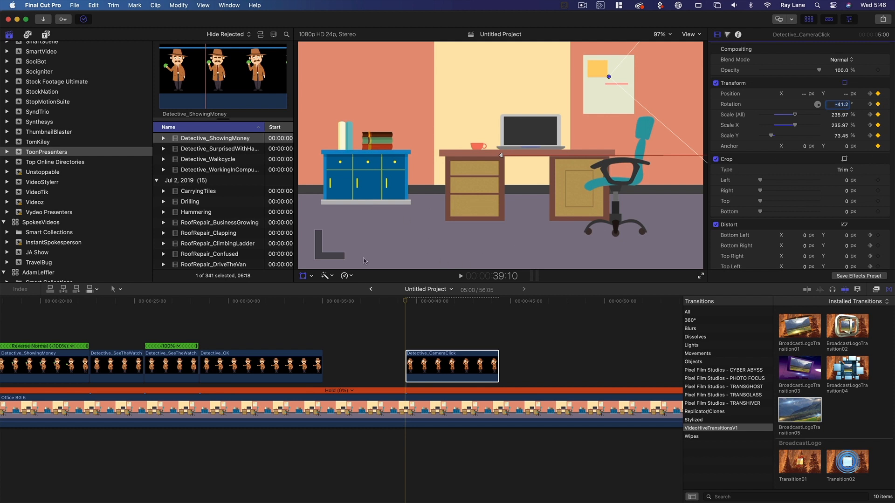
pyautogui.click(394, 301)
pyautogui.press('space')
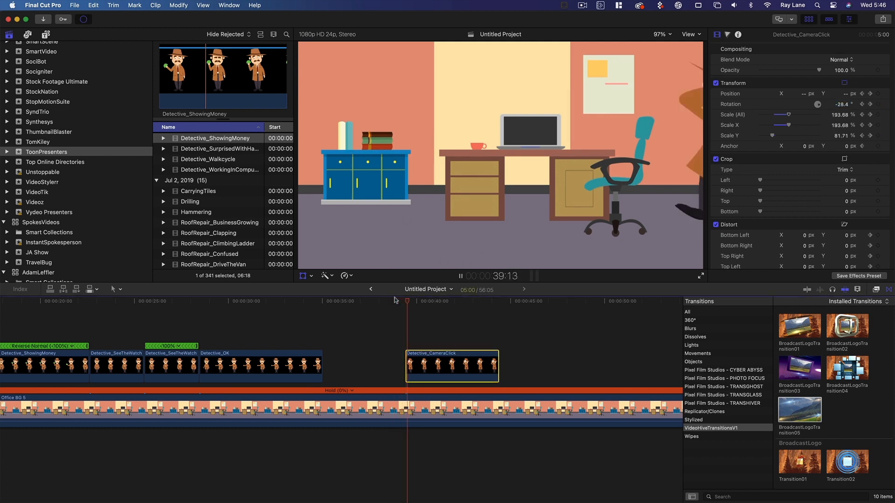
pyautogui.press('space')
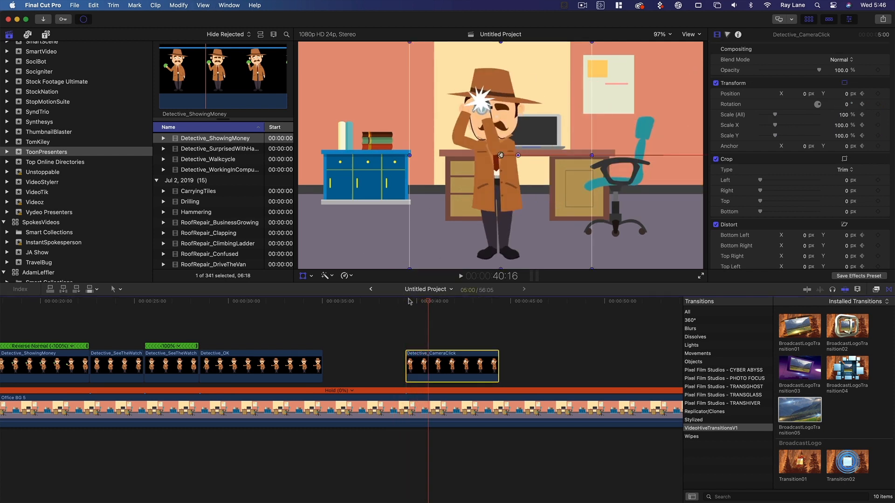
# Step: Readjust the still's starting rotation at 39:10, and replay the entrance to judge the motion
pyautogui.click(406, 301)
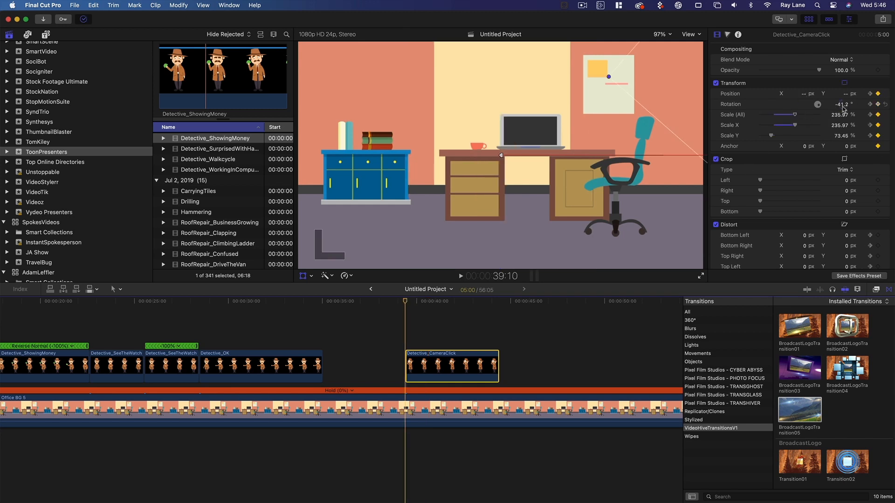
pyautogui.moveTo(842, 104); pyautogui.dragTo(817, 113)
pyautogui.press('space')
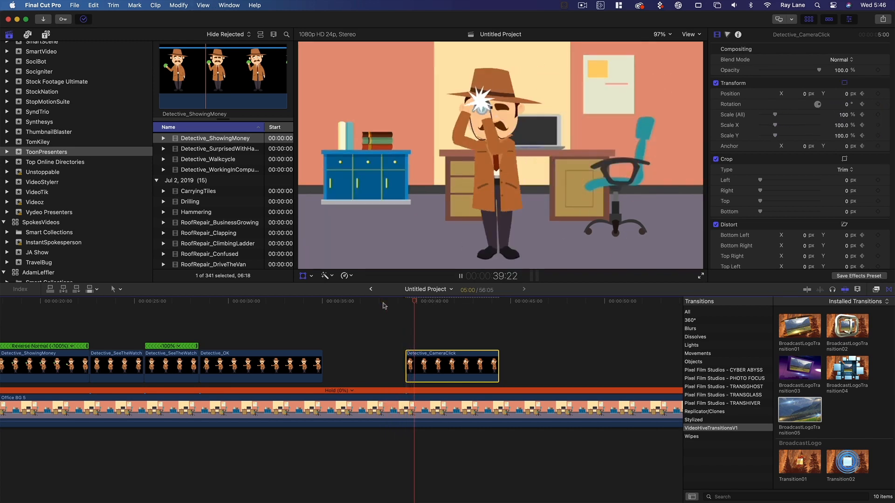
# Step: Play back the Detective_OK clip from 28:11, and return to the start of the Detective_CameraClick still at 39:10
pyautogui.press('space')
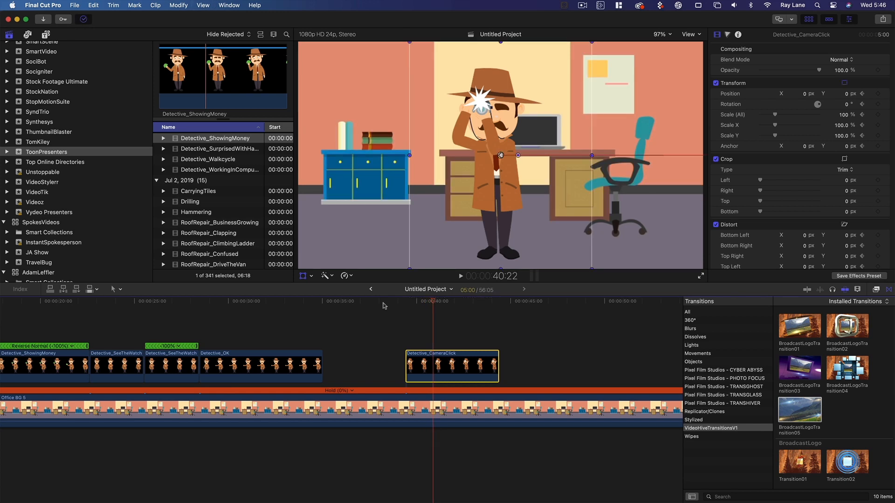
pyautogui.moveTo(430, 303); pyautogui.dragTo(406, 303)
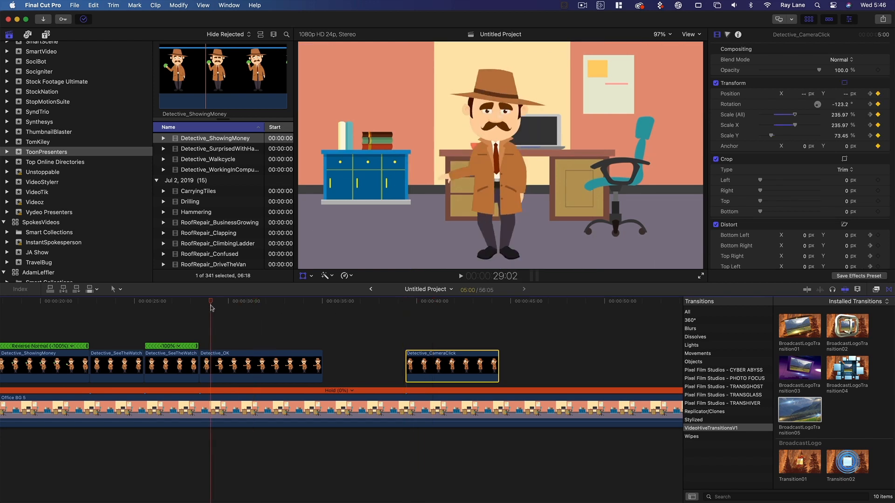
pyautogui.press('space')
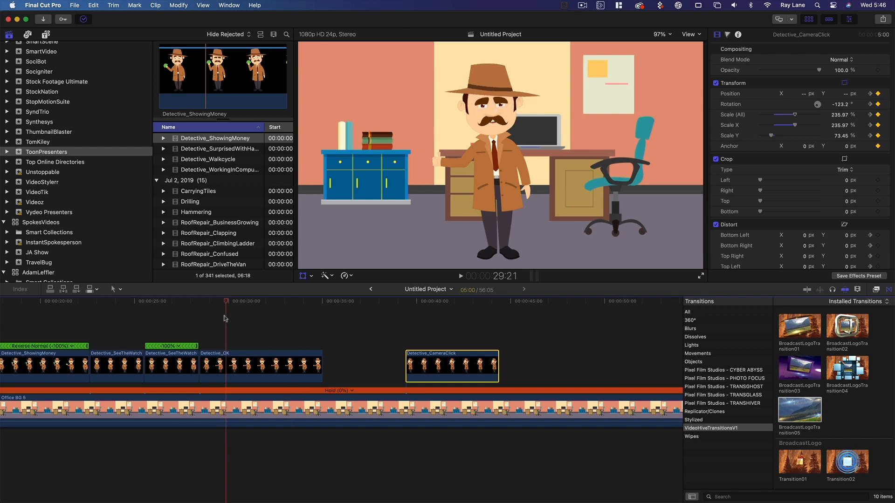
pyautogui.click(199, 326)
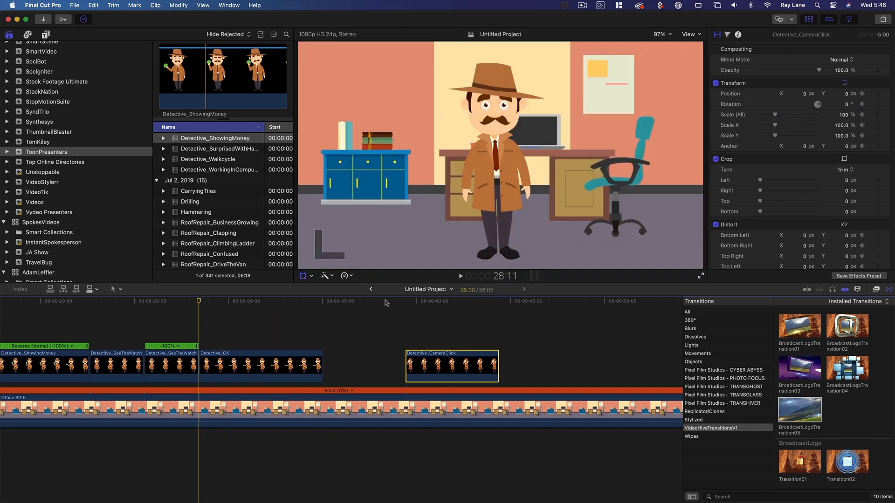
pyautogui.press('space')
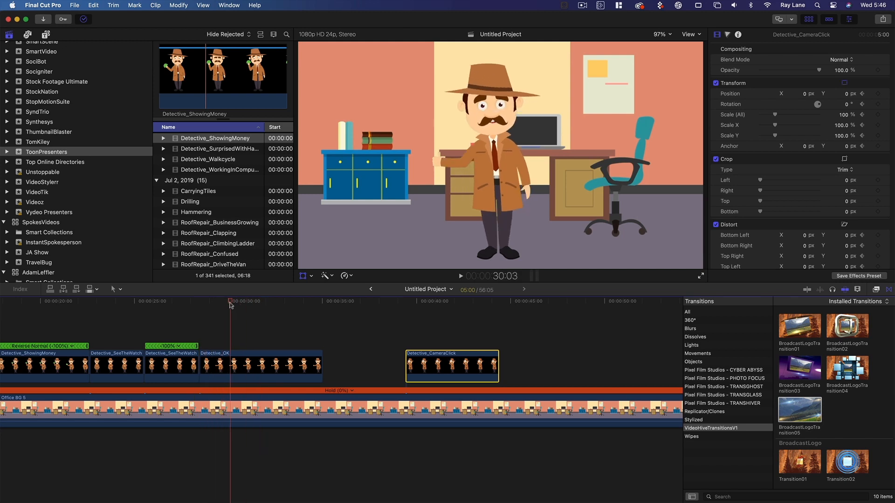
pyautogui.moveTo(456, 308); pyautogui.dragTo(409, 313)
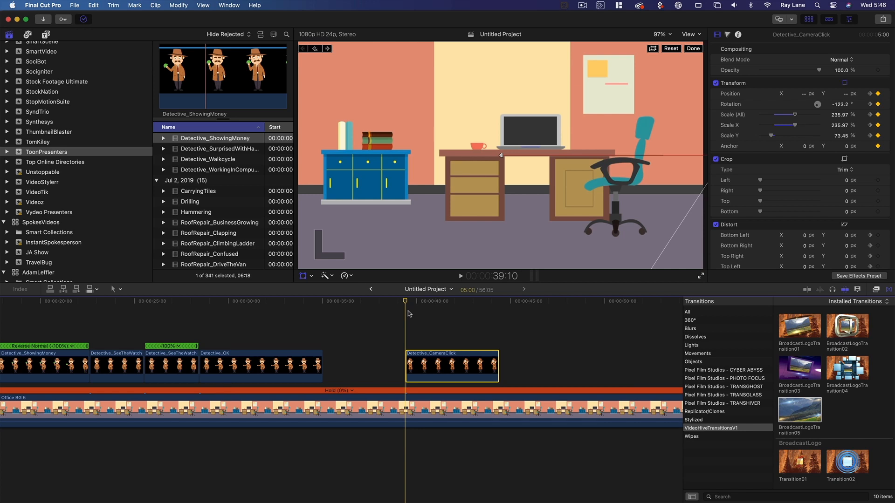
# Step: Scrub through the Detective_CameraClick still and the Detective_OK clip to compare their motion, finishing at 35:01
pyautogui.hscroll(-2, 409, 313)
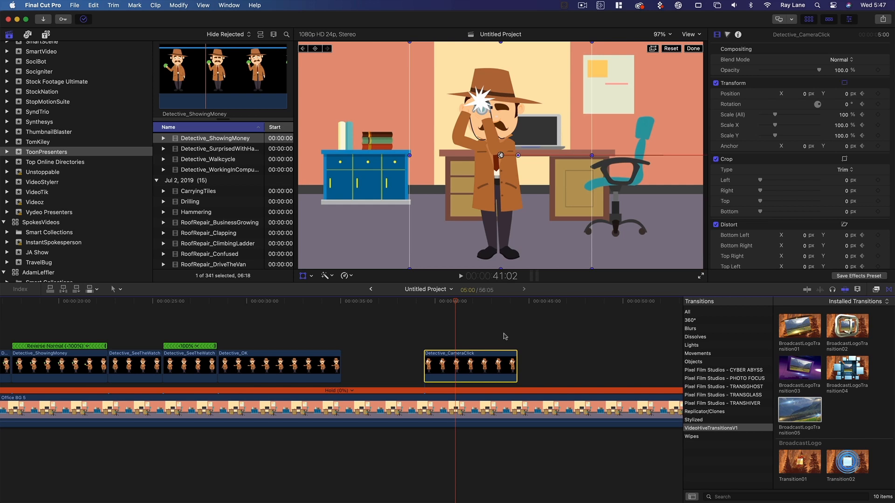
pyautogui.click(442, 307)
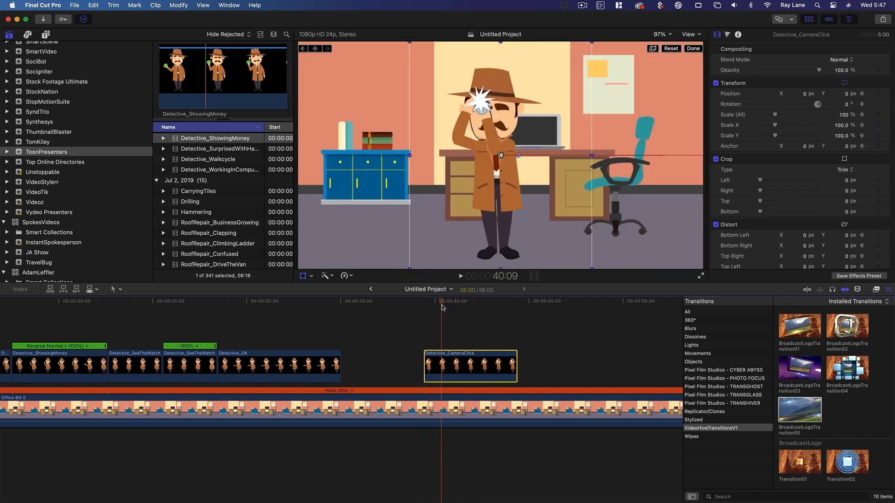
pyautogui.moveTo(442, 306); pyautogui.dragTo(449, 306)
pyautogui.click(289, 302)
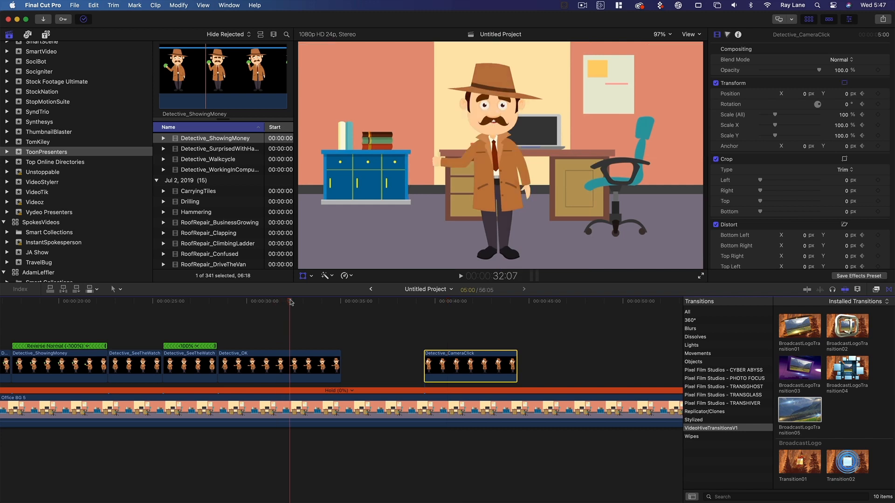
pyautogui.moveTo(289, 302)
pyautogui.mouseDown()
pyautogui.moveTo(255, 302)
pyautogui.moveTo(276, 300)
pyautogui.mouseUp()
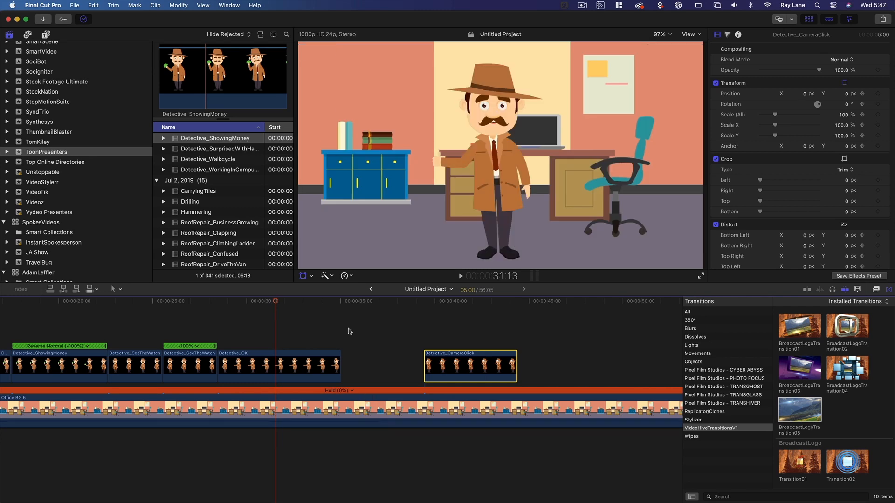
pyautogui.moveTo(317, 302); pyautogui.dragTo(340, 302)
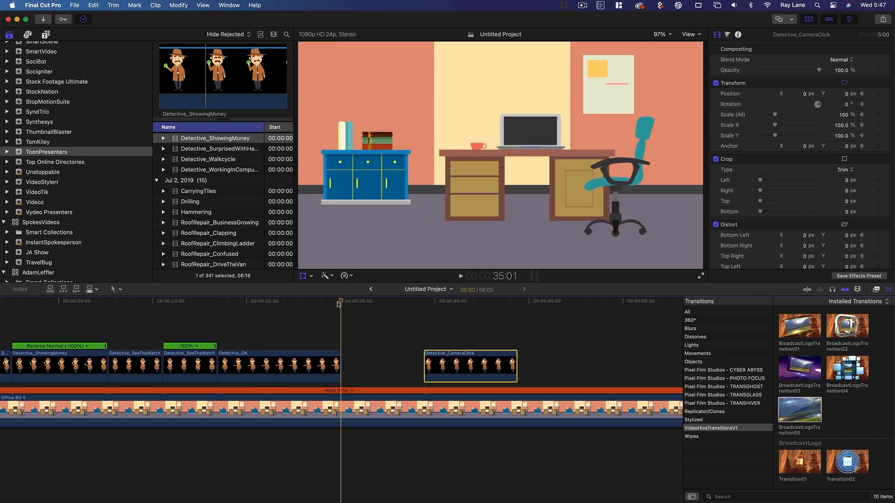
# Step: Switch to the Toon Presenters download page in Google Chrome
pyautogui.press('super+Tab')
pyautogui.press('super+Tab')
pyautogui.press('super+Tab')
pyautogui.press('super+Tab')
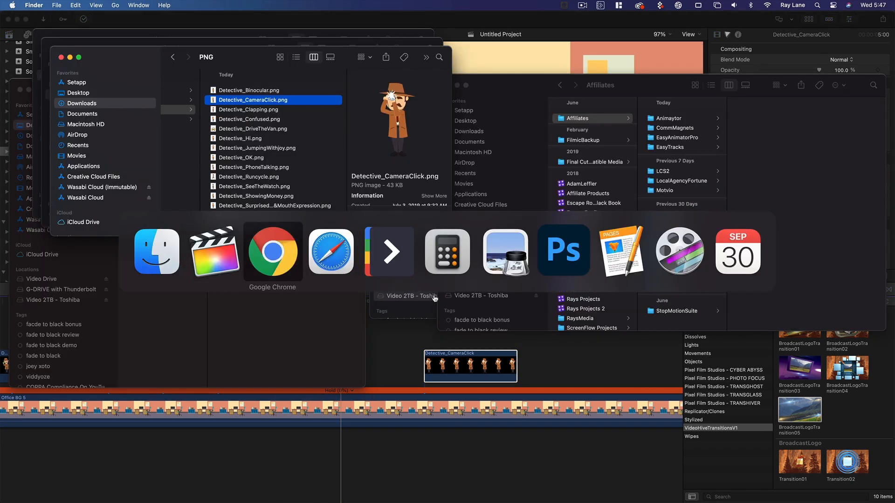
pyautogui.press('super+Tab')
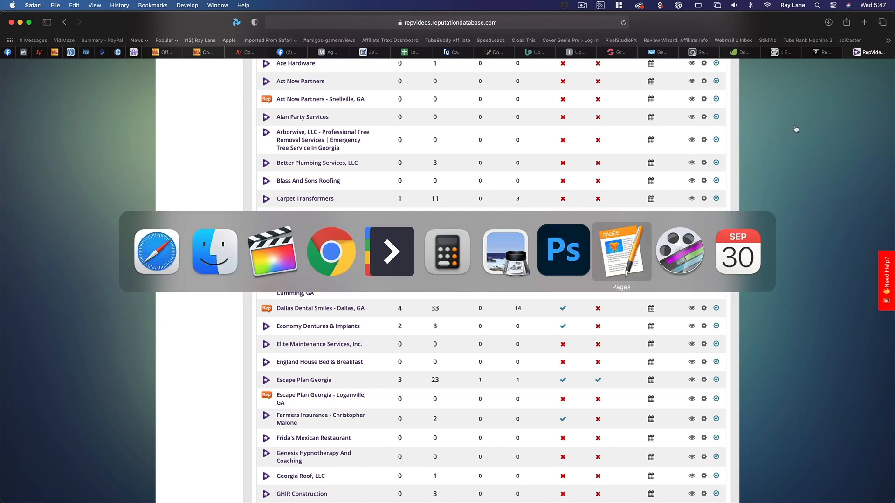
pyautogui.click(332, 243)
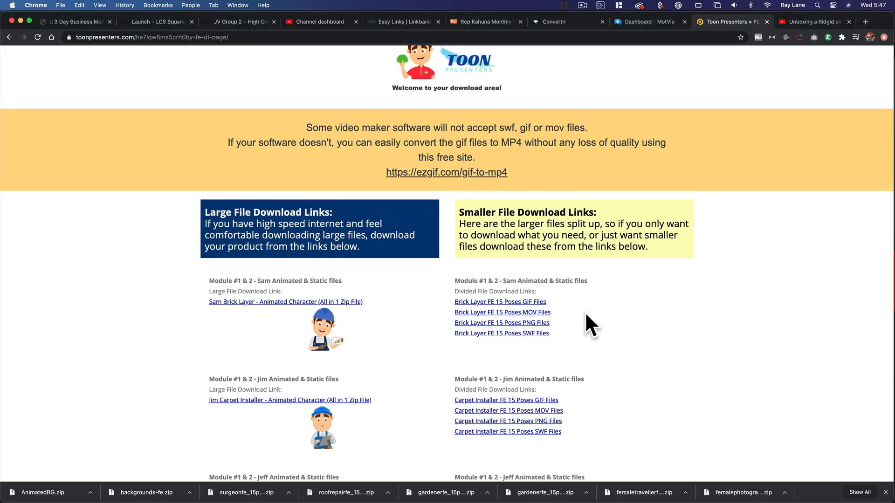
# Step: Review the Module #1 & 2 character download links on the Toon Presenters page, from the brick layer to the doctor
pyautogui.scroll(-3, 586, 313)
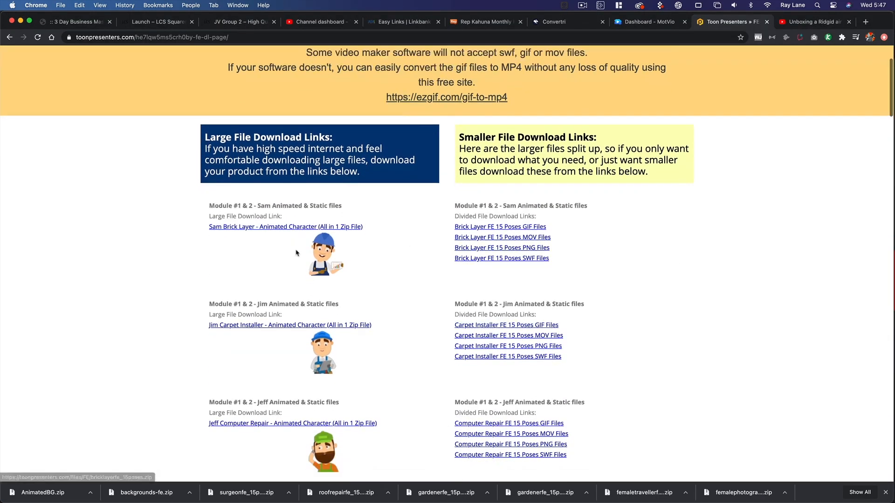
pyautogui.scroll(-2, 296, 253)
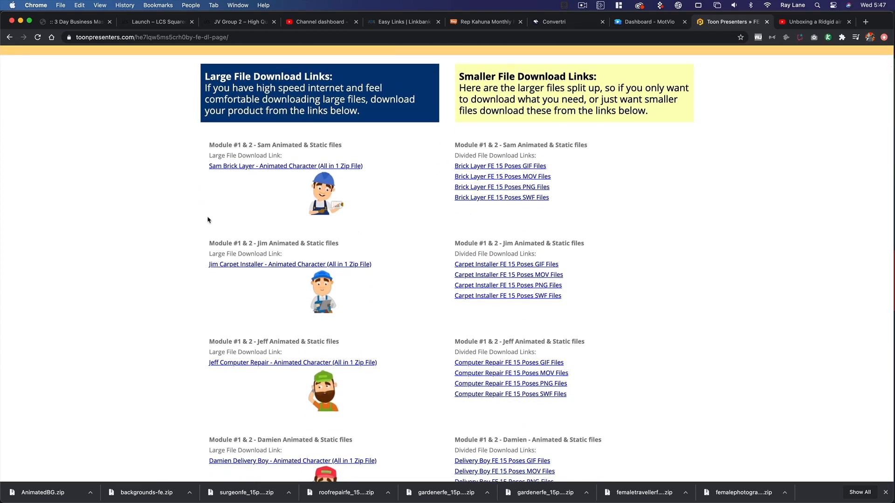
pyautogui.scroll(-1, 250, 177)
pyautogui.scroll(-4, 251, 177)
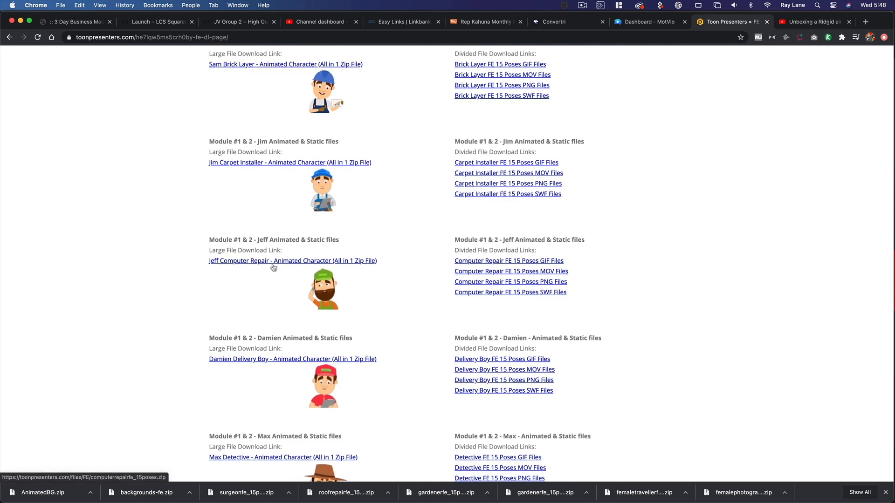
pyautogui.scroll(-5, 274, 266)
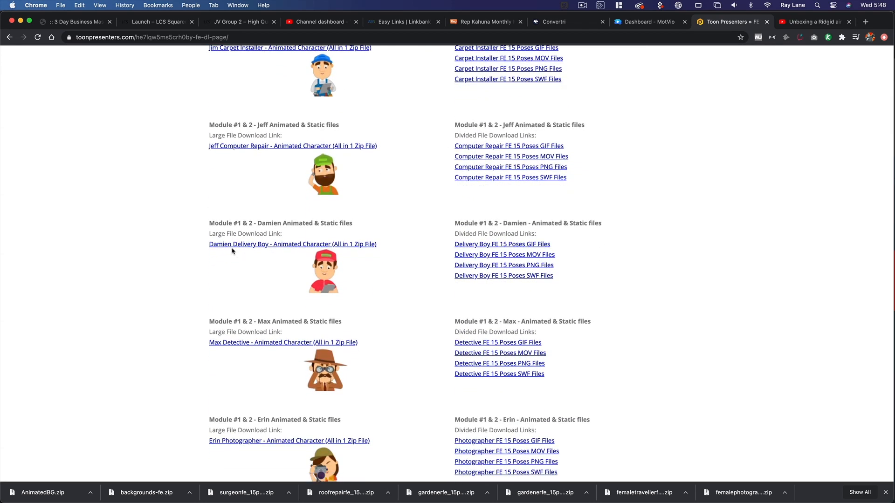
pyautogui.scroll(-2, 248, 248)
pyautogui.scroll(-6, 280, 253)
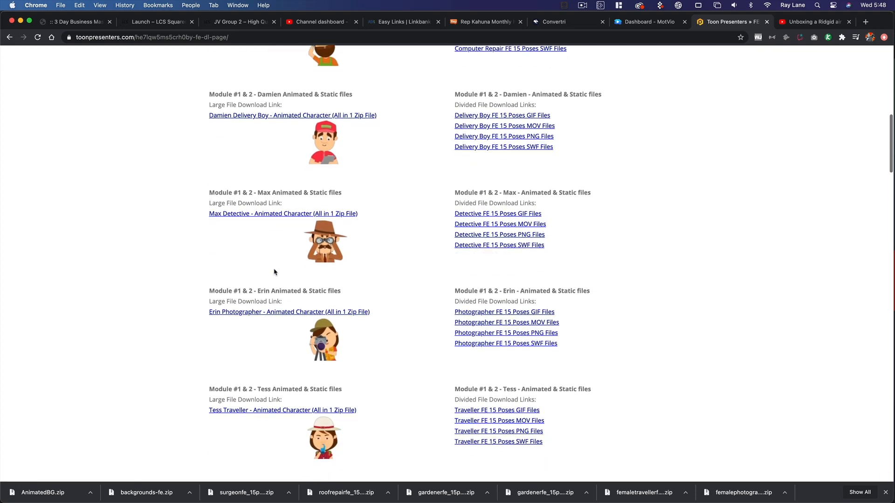
pyautogui.scroll(-1, 281, 248)
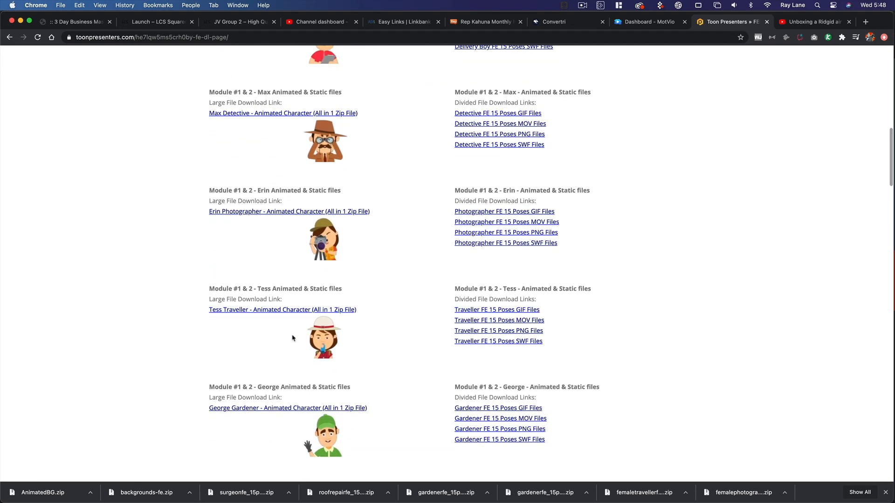
pyautogui.scroll(-3, 292, 301)
pyautogui.scroll(-1, 261, 310)
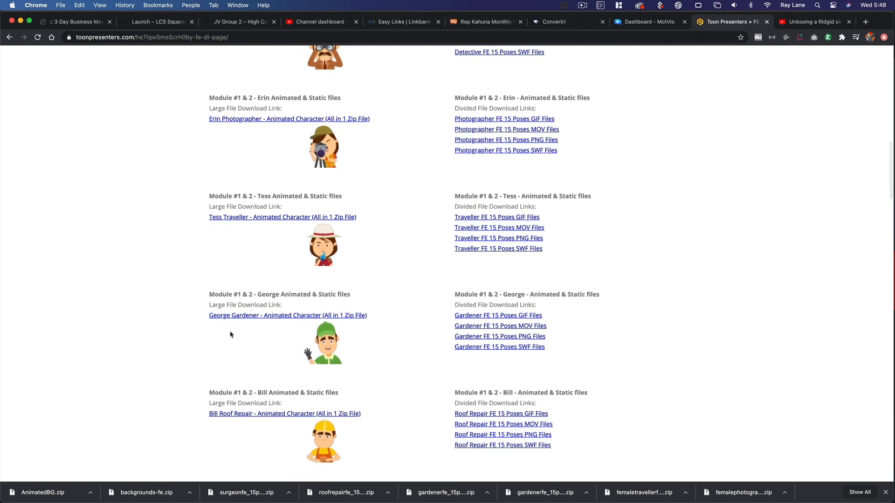
pyautogui.scroll(-3, 230, 335)
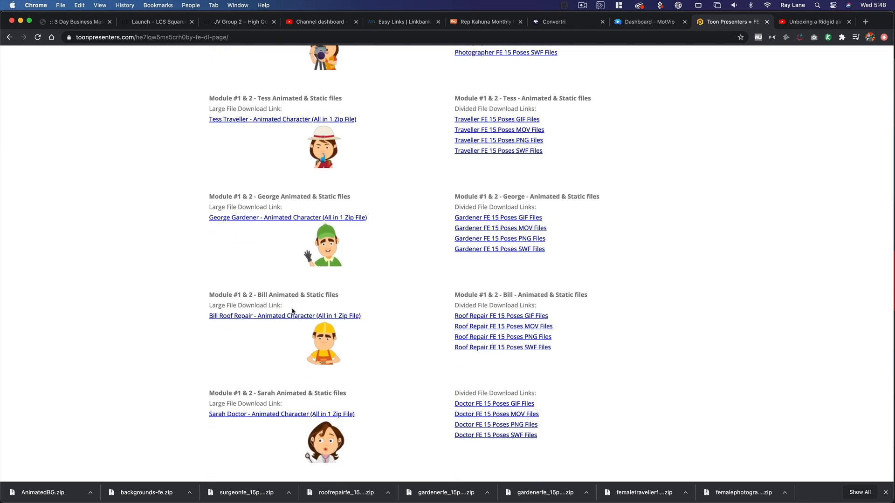
pyautogui.scroll(-4, 240, 321)
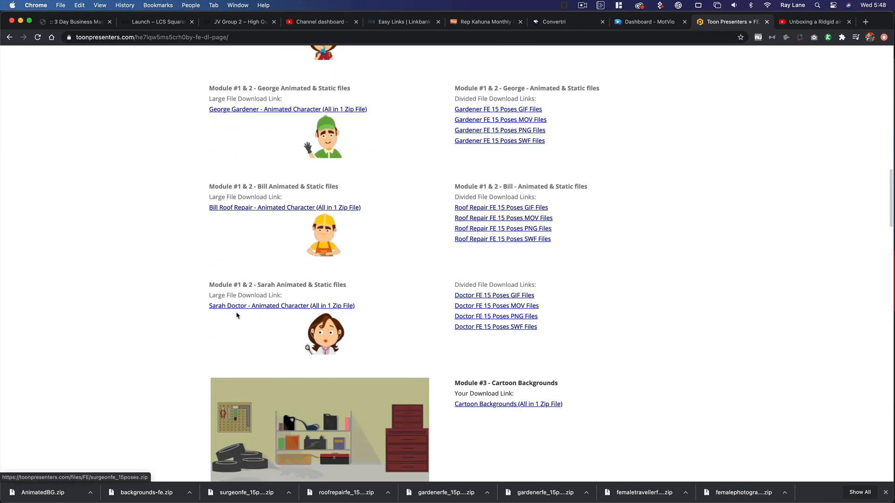
pyautogui.scroll(-1, 320, 299)
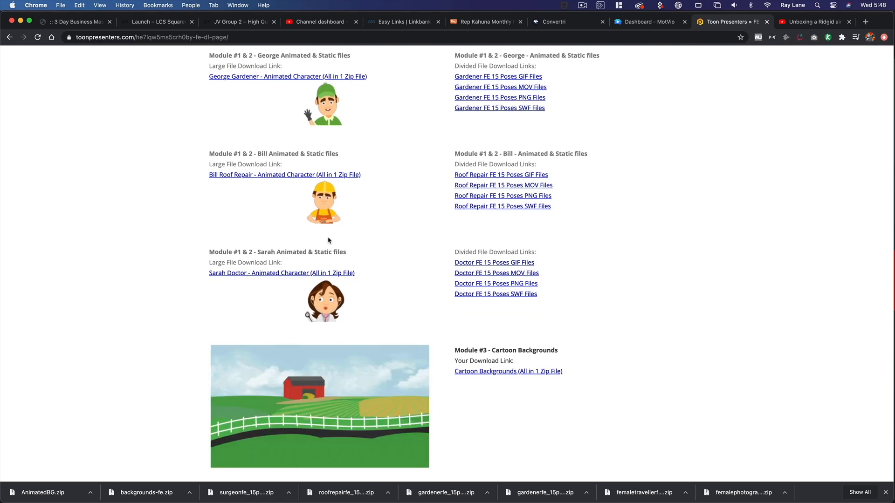
# Step: Examine the Module #3 Cartoon Backgrounds and the Health & Fitness, Home & Kitchen and Animated Backgrounds bonuses
pyautogui.scroll(-2, 354, 345)
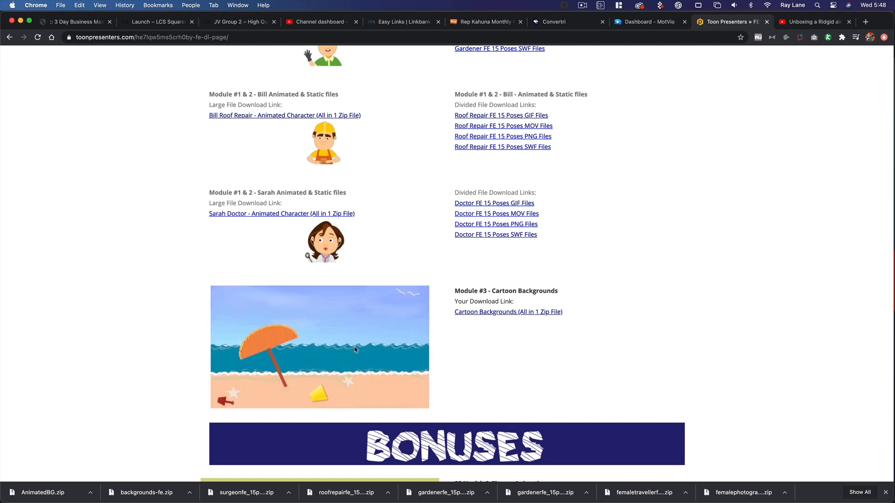
pyautogui.scroll(-2, 354, 349)
pyautogui.scroll(-2, 354, 350)
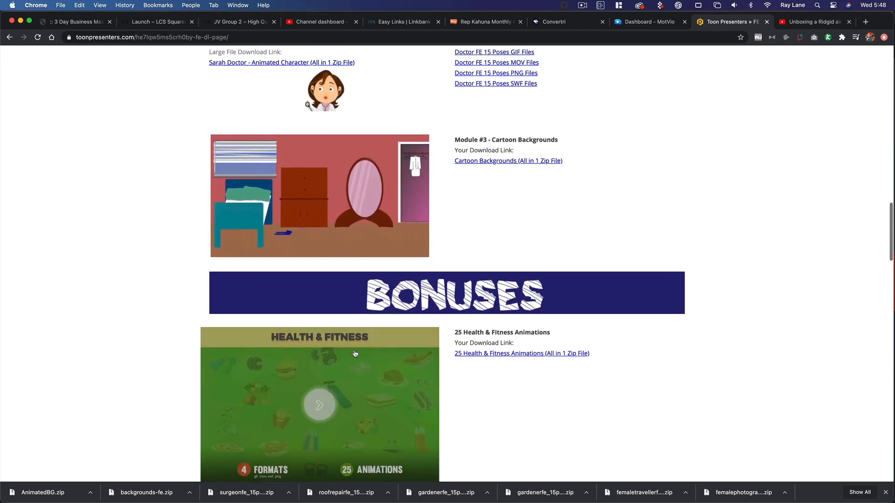
pyautogui.scroll(-4, 359, 327)
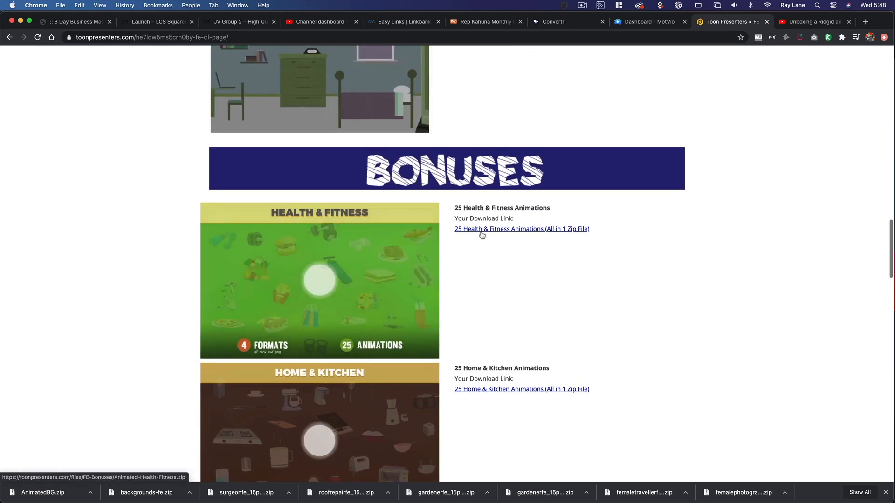
pyautogui.scroll(-1, 444, 297)
pyautogui.scroll(-3, 419, 299)
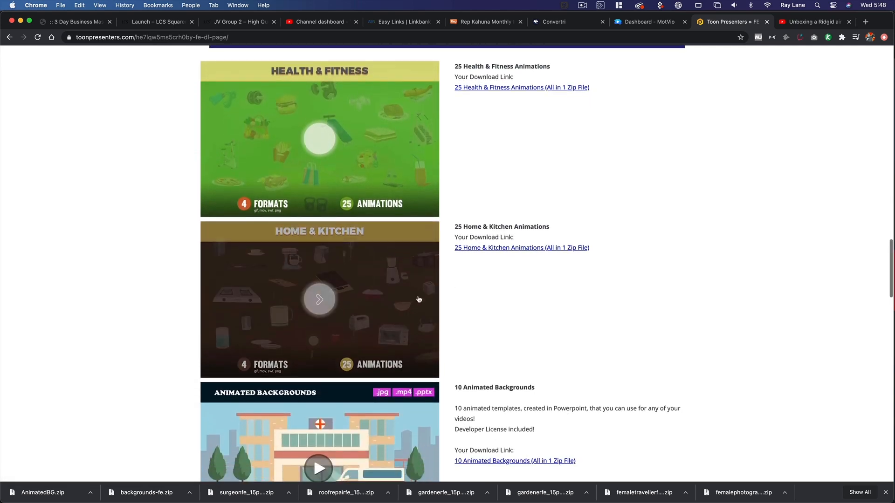
pyautogui.scroll(-4, 410, 306)
pyautogui.scroll(-1, 421, 305)
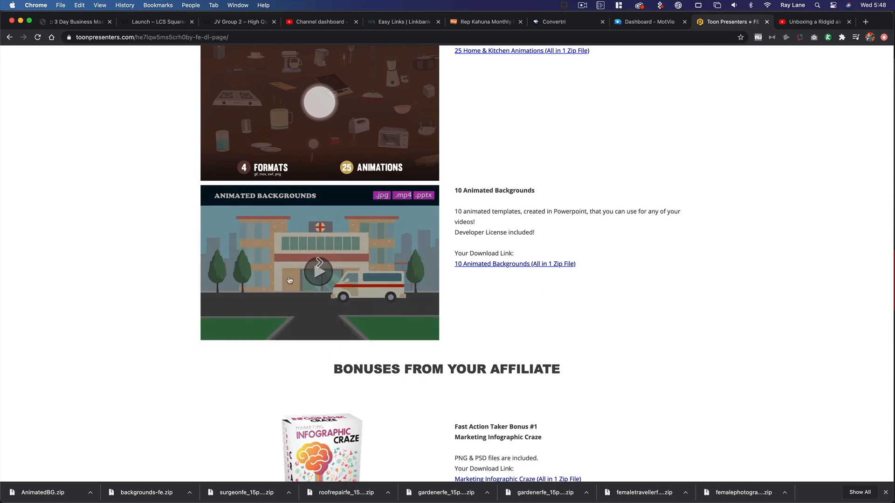
# Step: Review the affiliate's Fast Action Taker bonuses #1 to #6, from Marketing Infographic Craze to the polygonal backgrounds
pyautogui.scroll(-3, 439, 317)
pyautogui.scroll(-1, 440, 319)
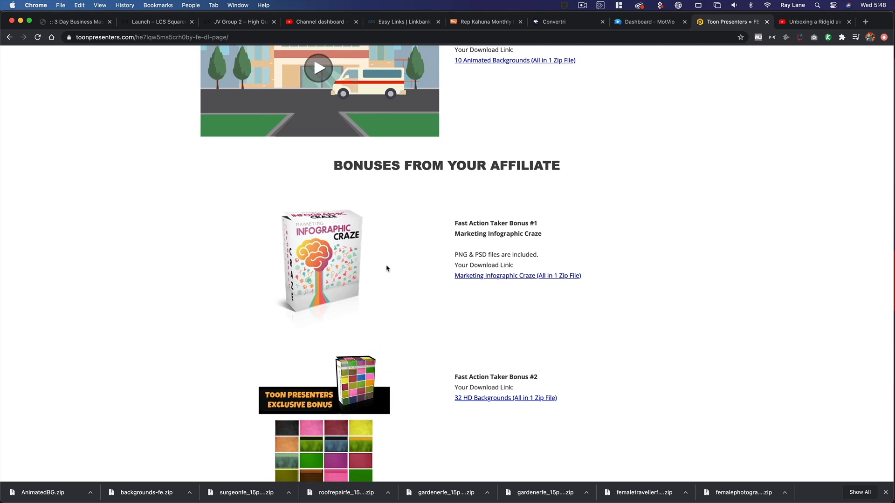
pyautogui.scroll(-3, 395, 293)
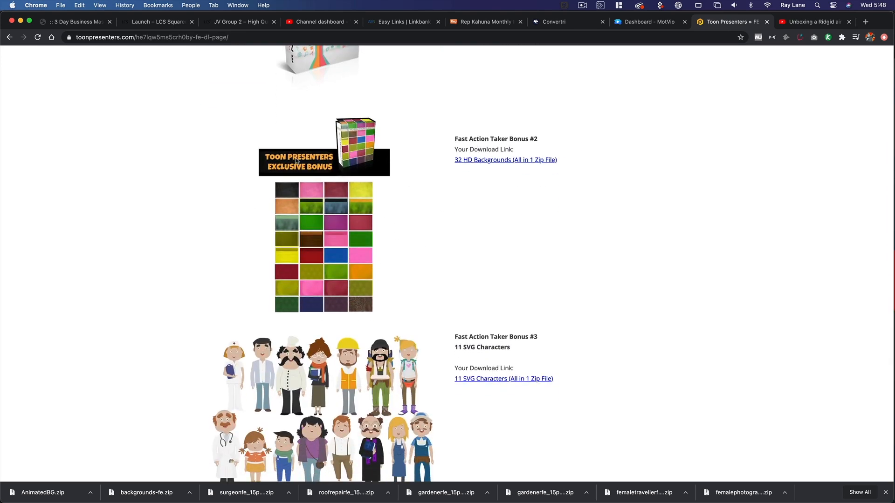
pyautogui.scroll(-2, 420, 279)
pyautogui.scroll(-5, 420, 280)
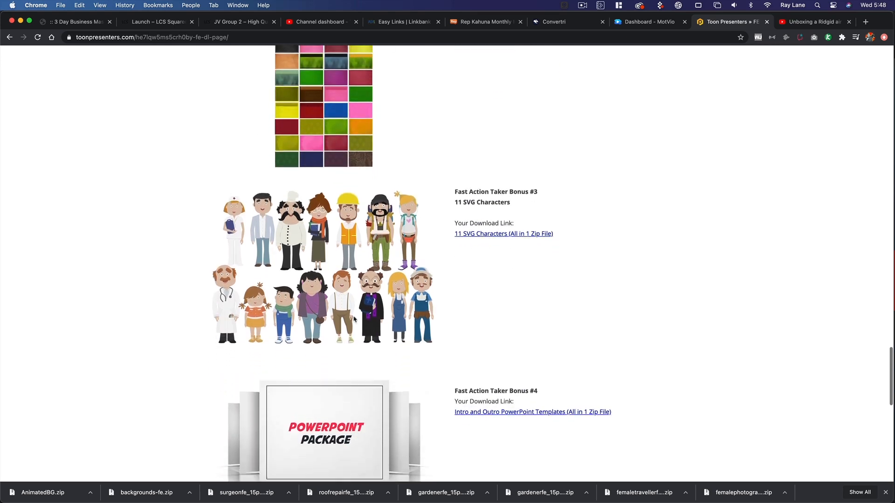
pyautogui.scroll(-6, 307, 286)
pyautogui.scroll(-5, 306, 286)
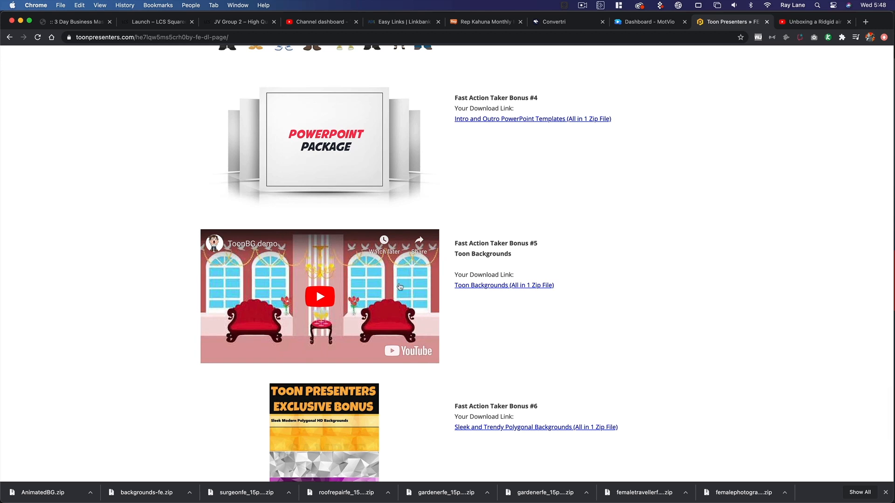
pyautogui.scroll(-7, 290, 369)
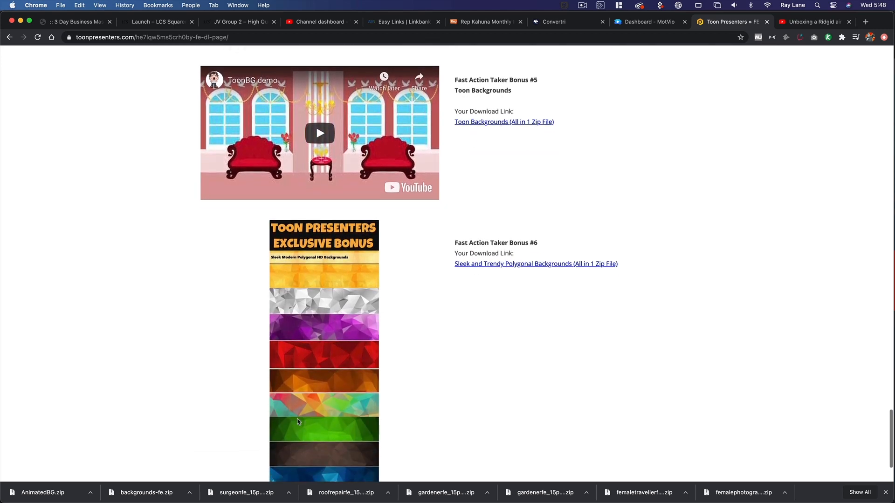
pyautogui.scroll(-4, 329, 273)
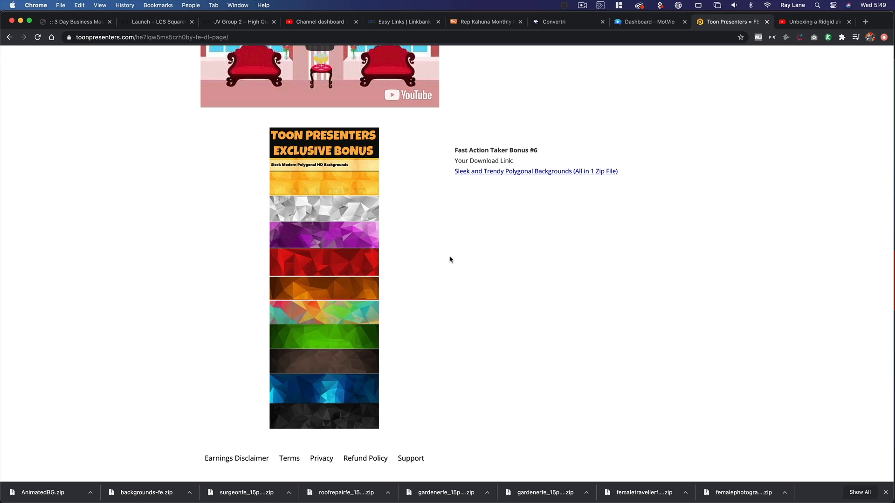
# Step: Return to the large and smaller file download links heading the Toon Presenters page, and switch to Final Cut Pro
pyautogui.scroll(20, 450, 259)
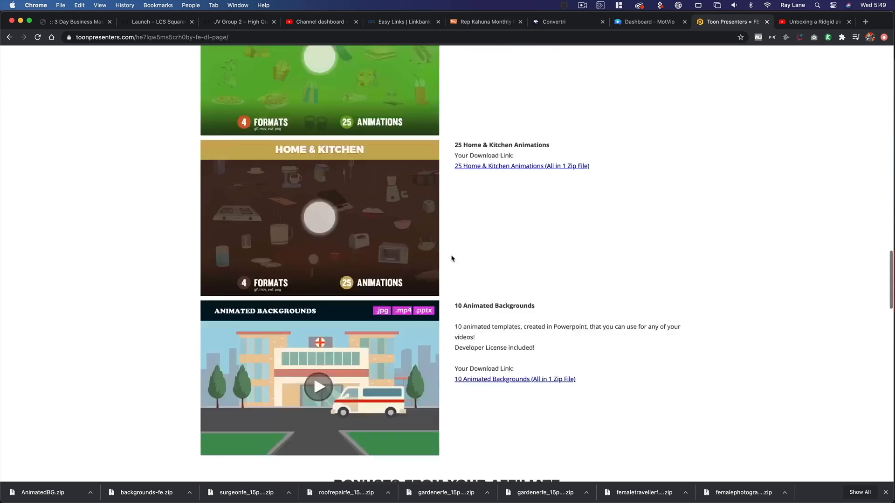
pyautogui.scroll(10, 451, 258)
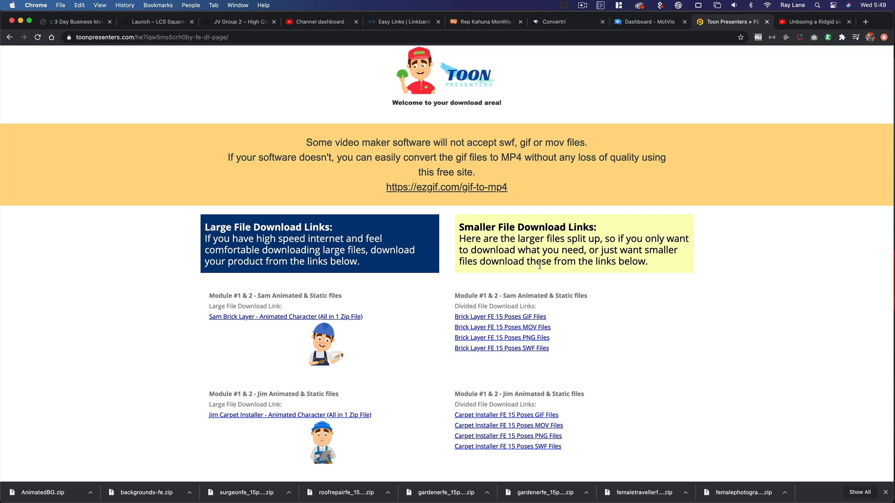
pyautogui.press('super+Tab')
pyautogui.press('super+Tab')
pyautogui.press('super+Tab')
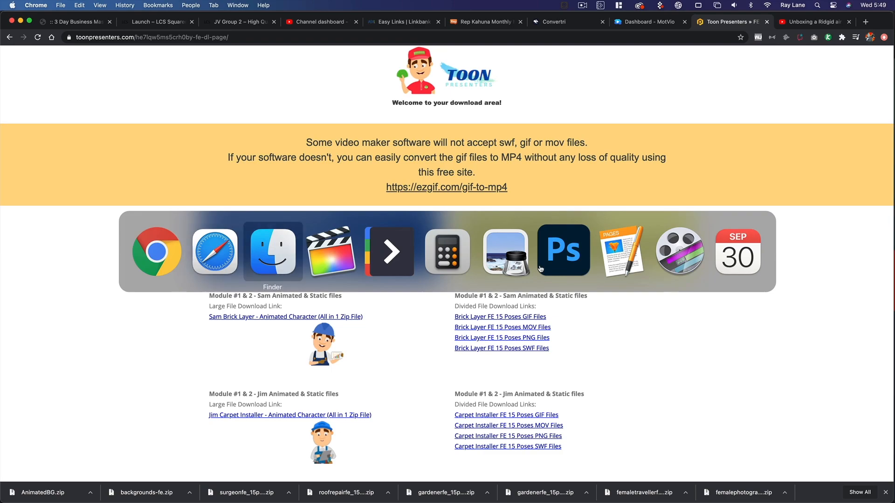
# Step: Scrub through the Untitled Project timeline from the detective's entrance past the Detective_OK clip to the gap before Detective_CameraClick
pyautogui.hscroll(-15, 187, 303)
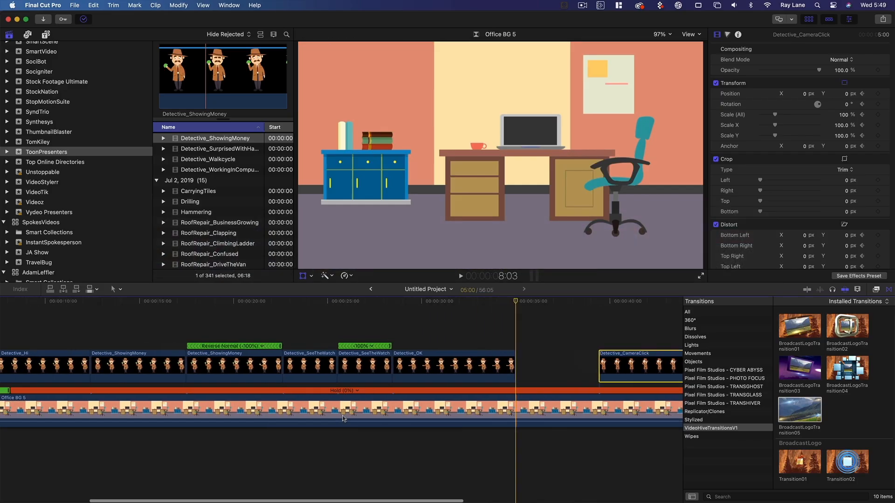
pyautogui.click(187, 302)
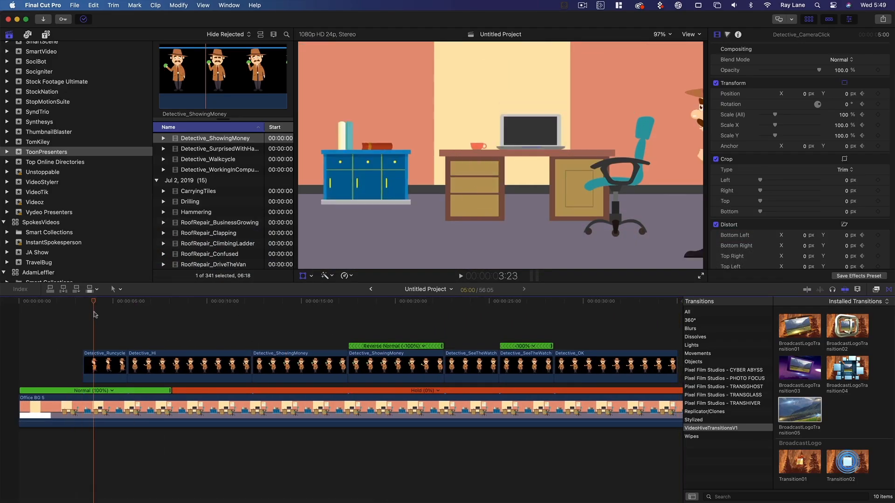
pyautogui.moveTo(194, 321); pyautogui.dragTo(629, 335)
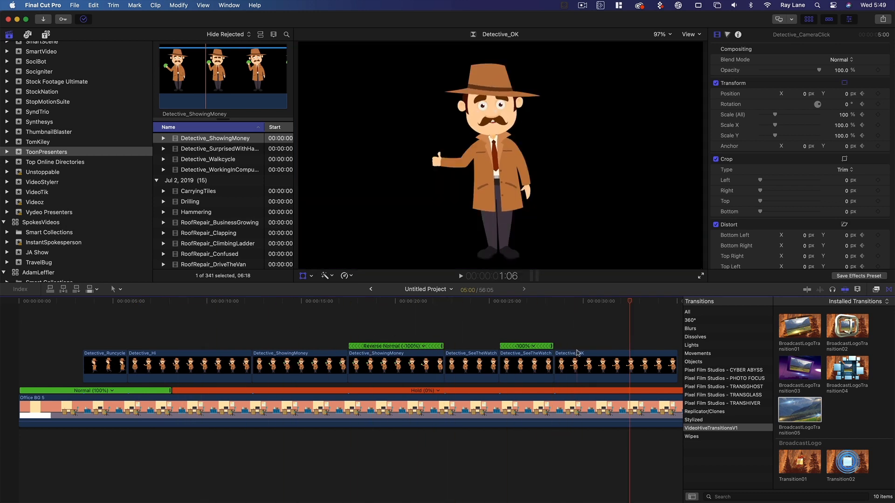
pyautogui.hscroll(8, 578, 352)
pyautogui.moveTo(442, 303); pyautogui.dragTo(501, 304)
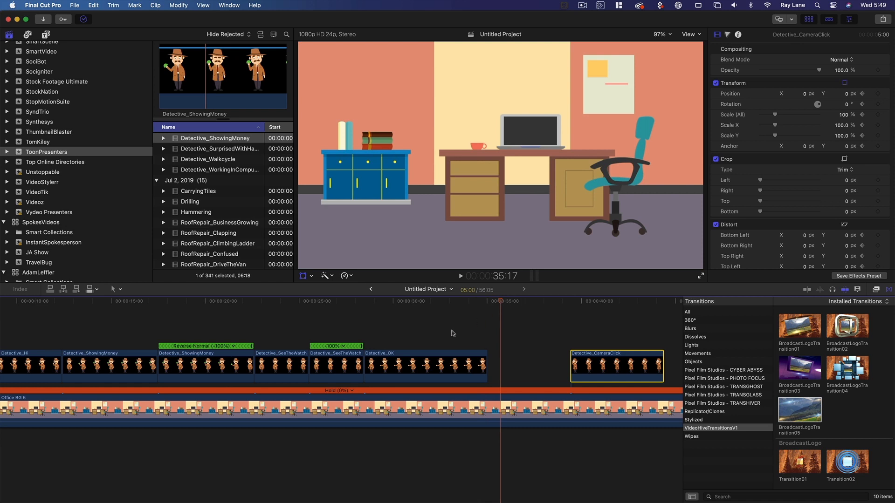